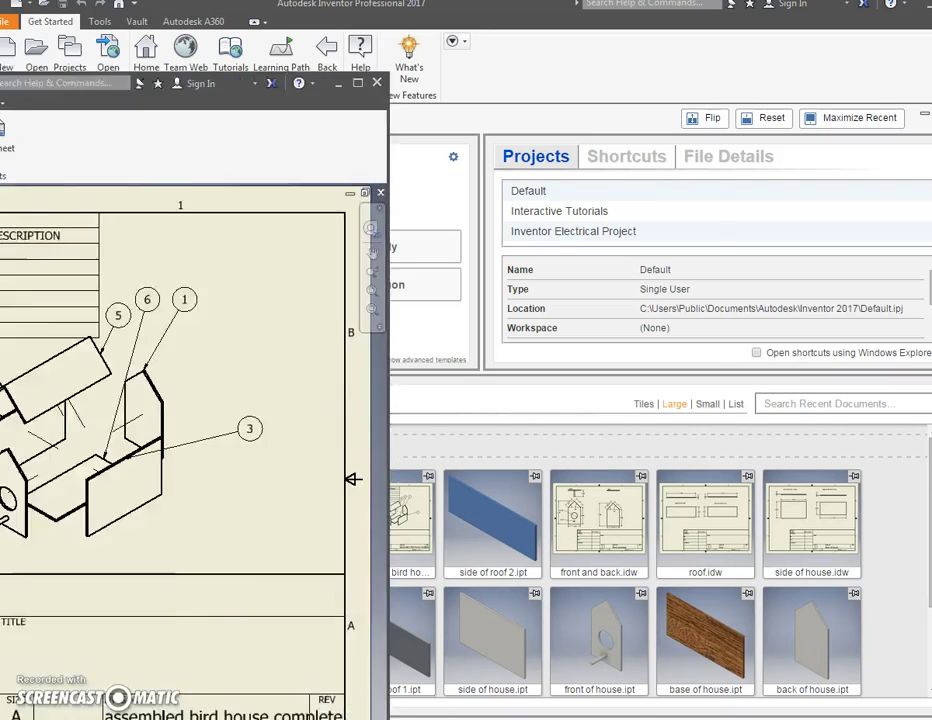
# Move the assembled bird house drawing window out of the way.
pyautogui.moveTo(0, 80)
pyautogui.mouseDown()
pyautogui.moveTo(437, 52)
pyautogui.moveTo(473, 30)
pyautogui.mouseUp()
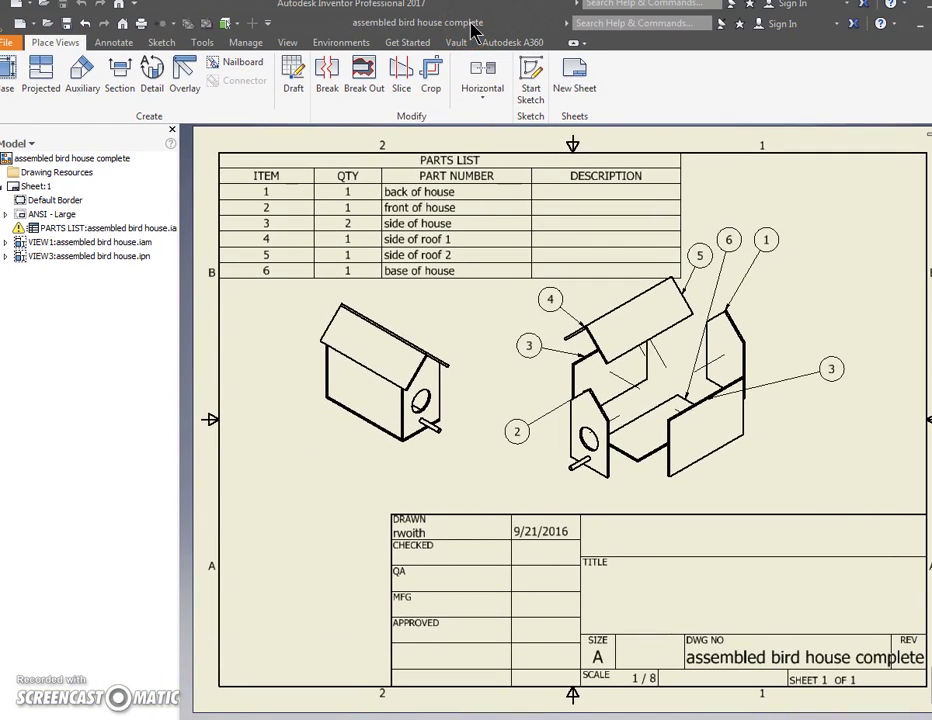
pyautogui.moveTo(471, 25); pyautogui.dragTo(471, 24)
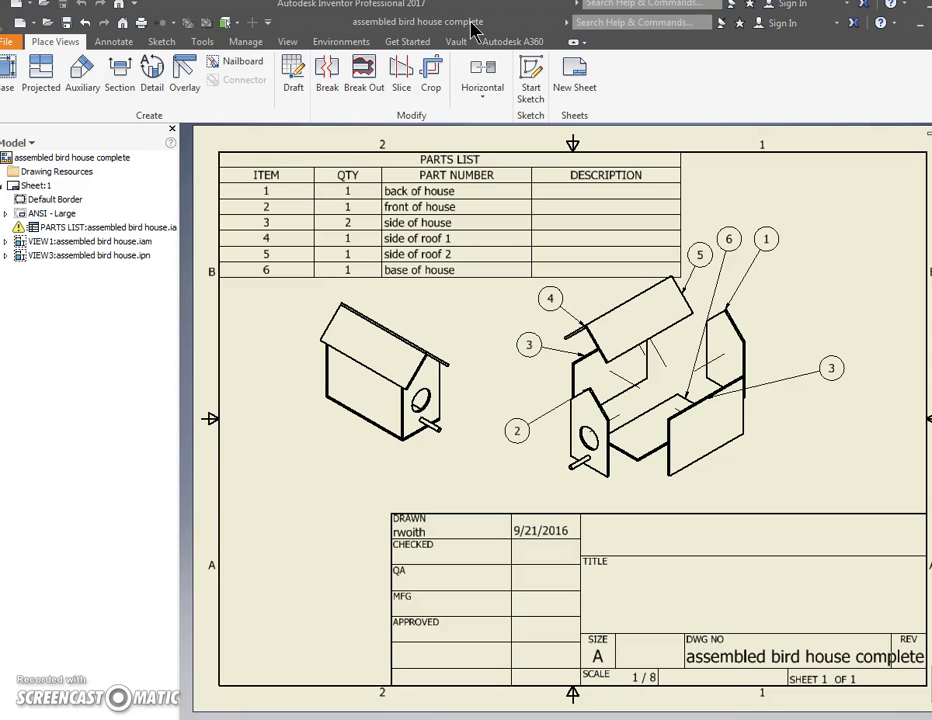
pyautogui.moveTo(471, 25); pyautogui.dragTo(472, 20)
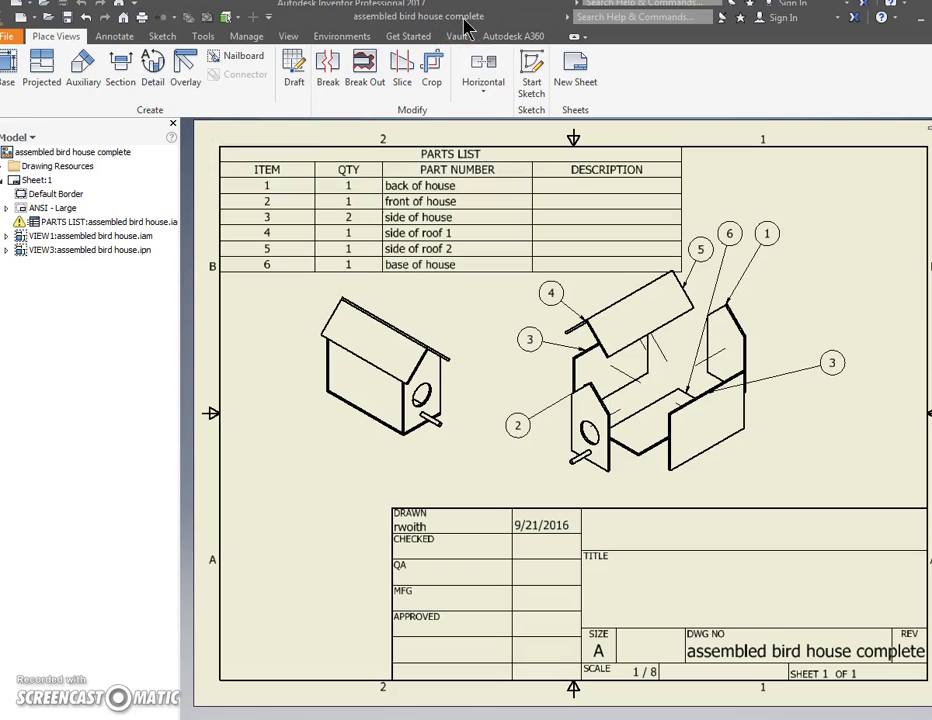
pyautogui.moveTo(465, 27)
pyautogui.mouseDown()
pyautogui.moveTo(349, 52)
pyautogui.moveTo(0, 60)
pyautogui.mouseUp()
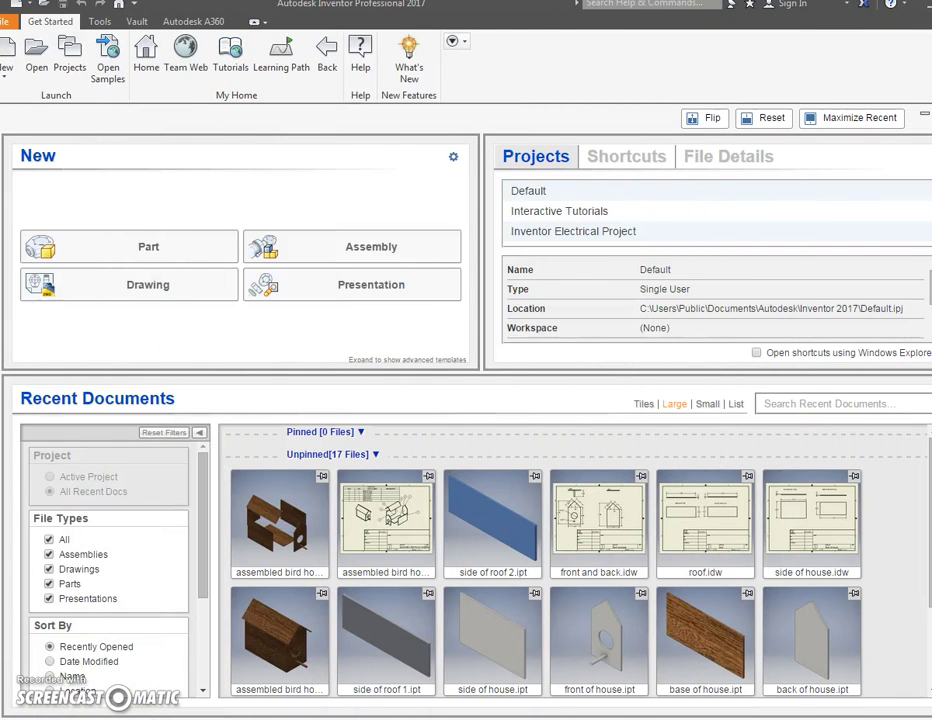
pyautogui.click(579, 5)
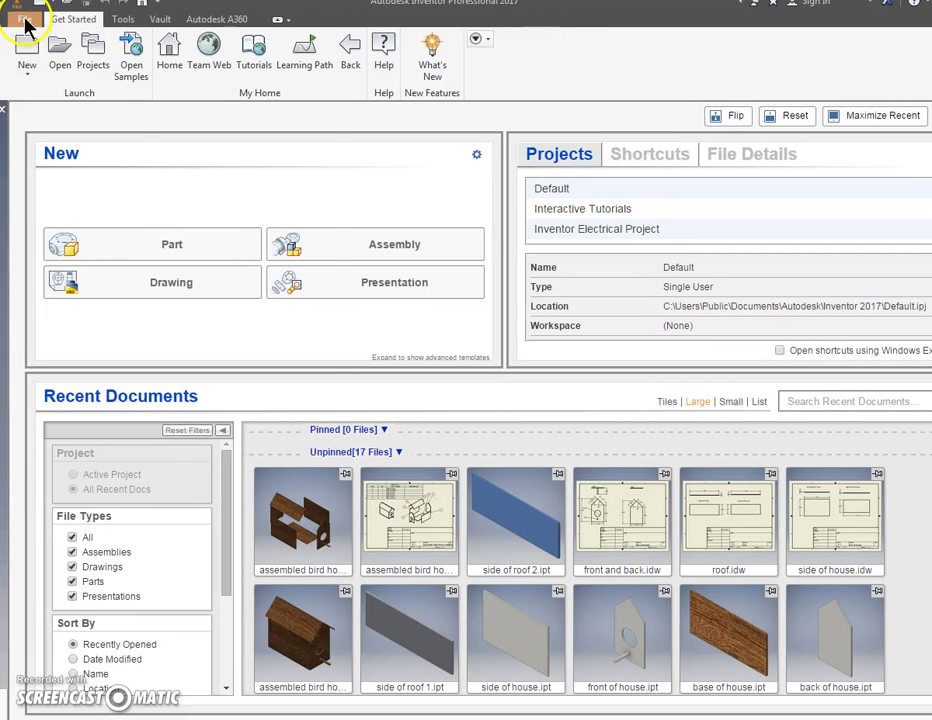
# Create a new part, Part1, from the Standard (in).ipt template.
pyautogui.click(24, 20)
pyautogui.click(56, 76)
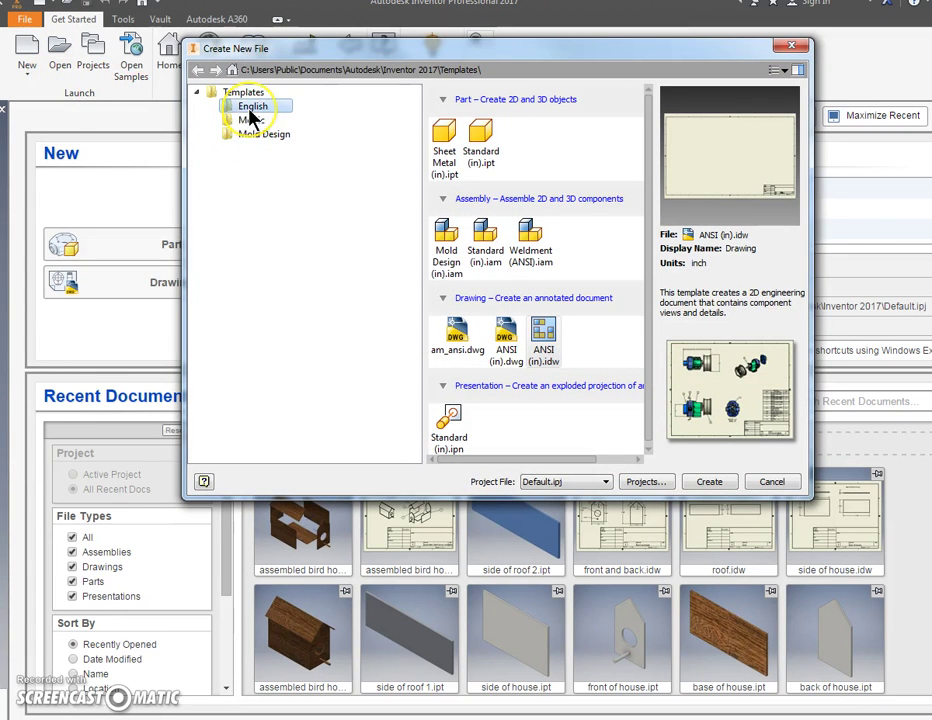
pyautogui.click(478, 140)
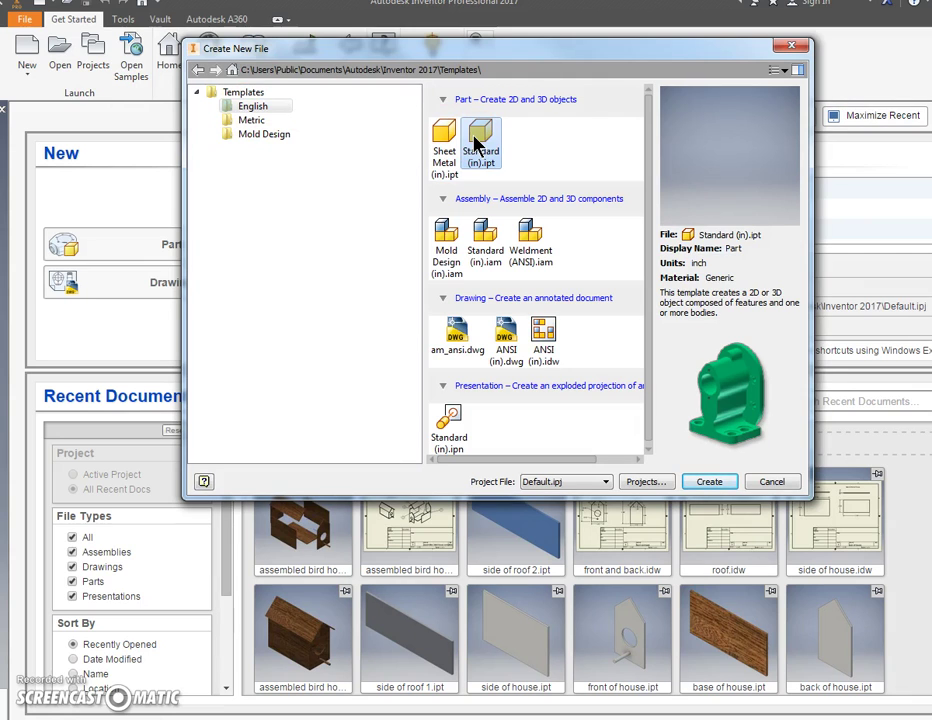
pyautogui.doubleClick(476, 145)
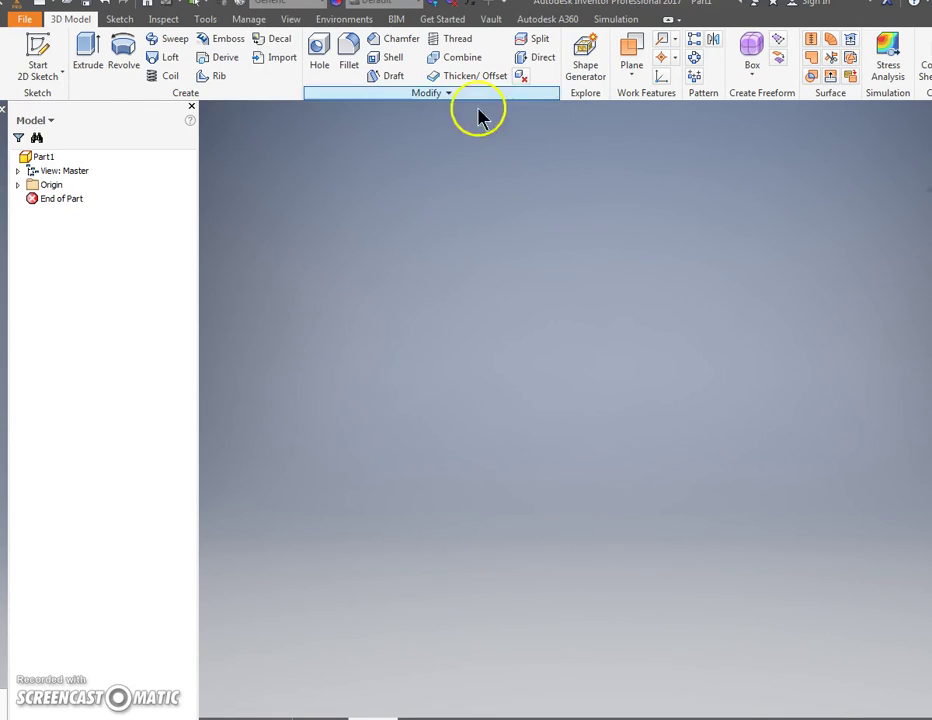
# Start a 2D sketch on the XY Plane with the origin at upper left.
pyautogui.click(42, 56)
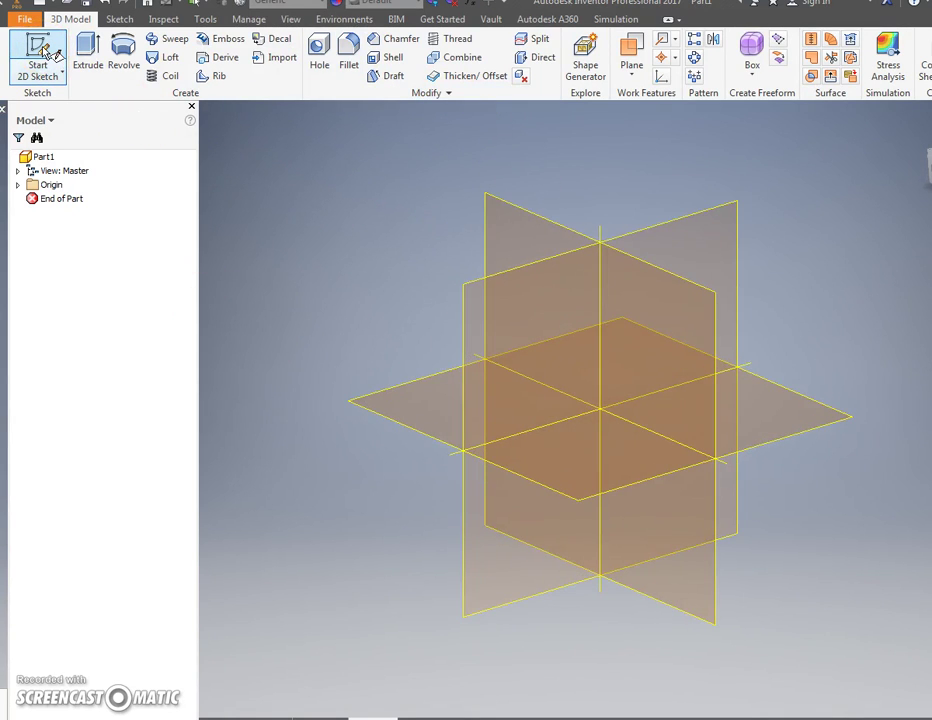
pyautogui.click(510, 218)
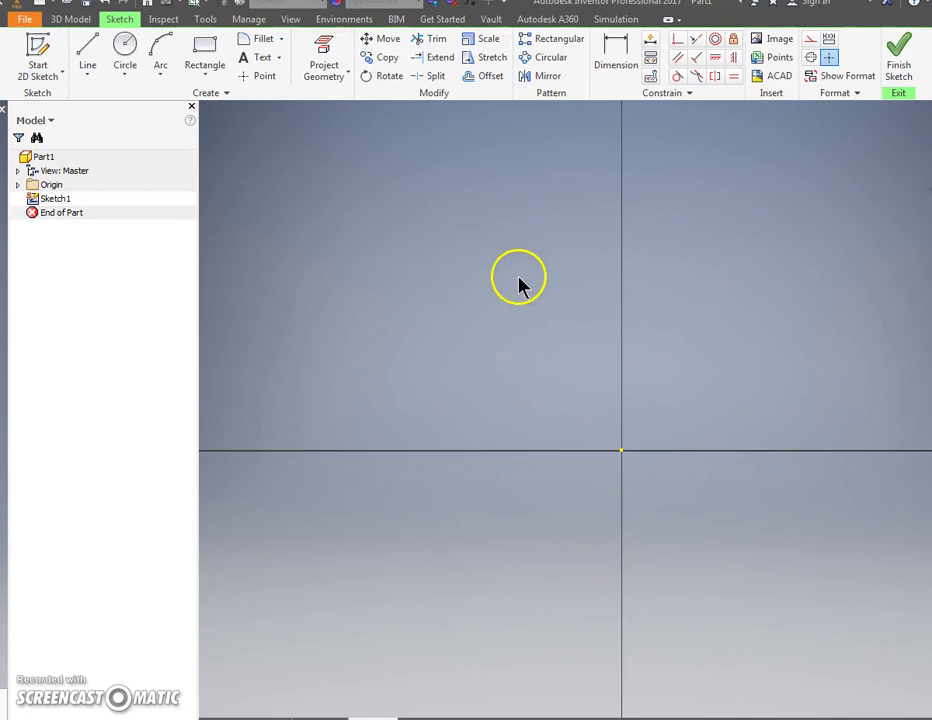
pyautogui.moveTo(474, 291); pyautogui.dragTo(362, 225, button='middle')
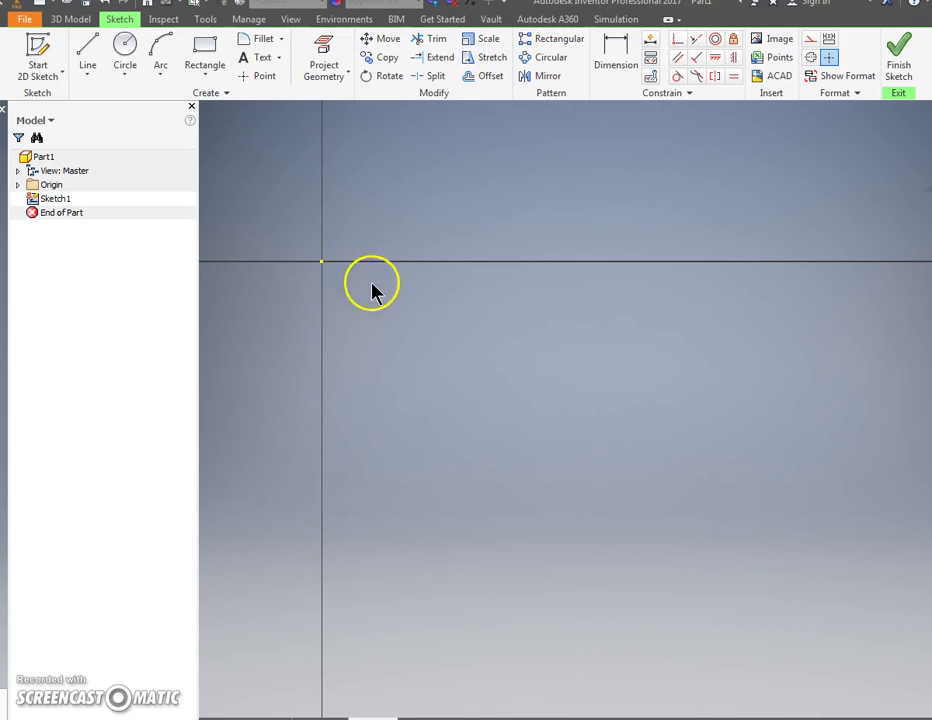
# Draw a 12 by 8 in rectangle from the origin and finish the sketch.
pyautogui.click(204, 42)
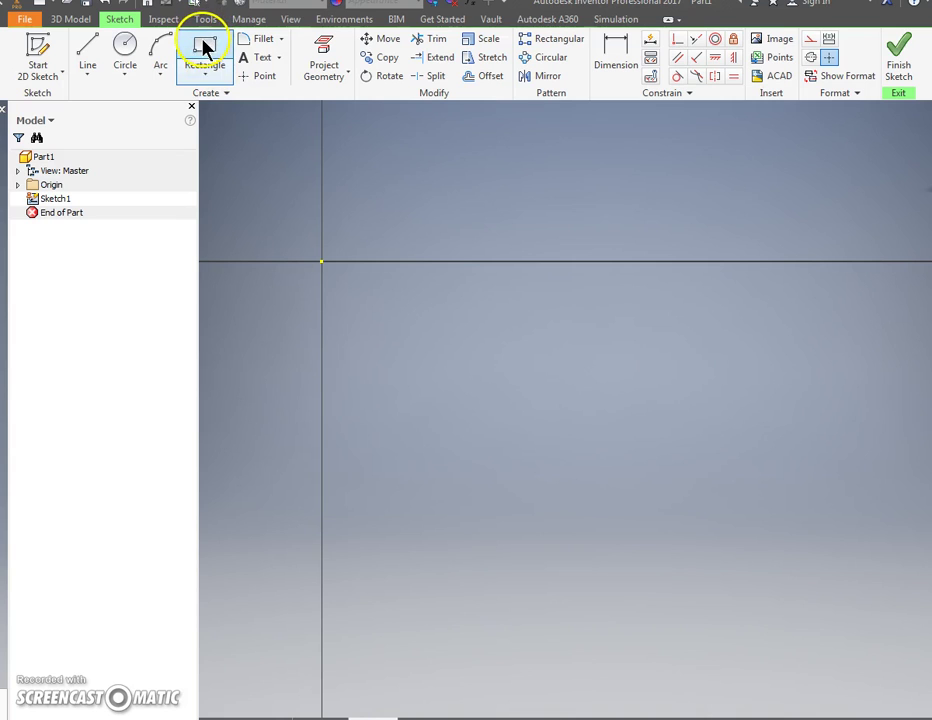
pyautogui.click(321, 261)
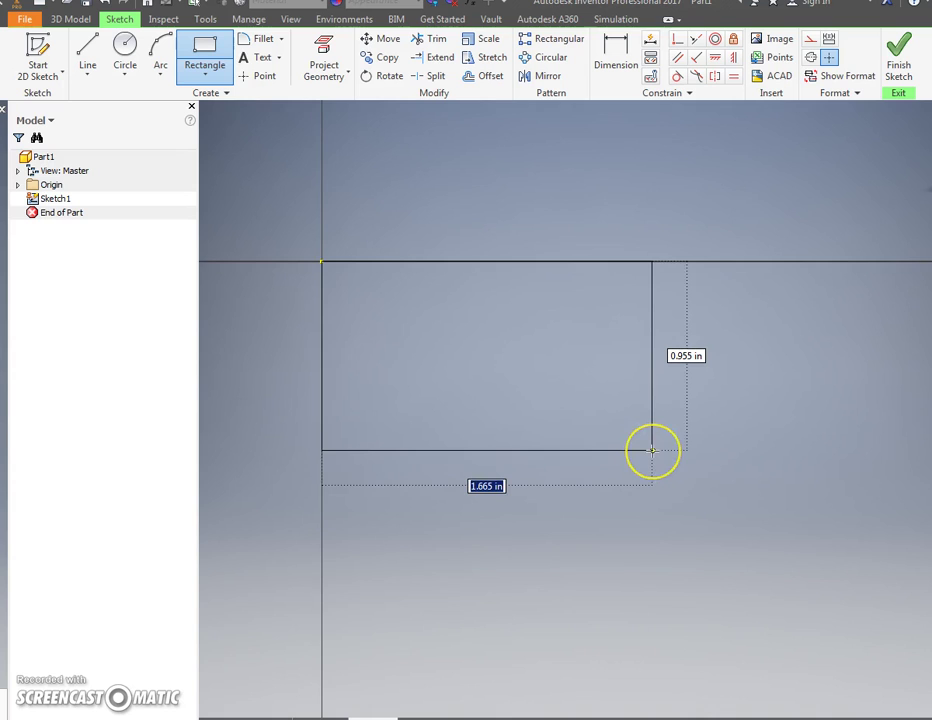
pyautogui.scroll(3, 652, 450)
pyautogui.scroll(-8, 652, 450)
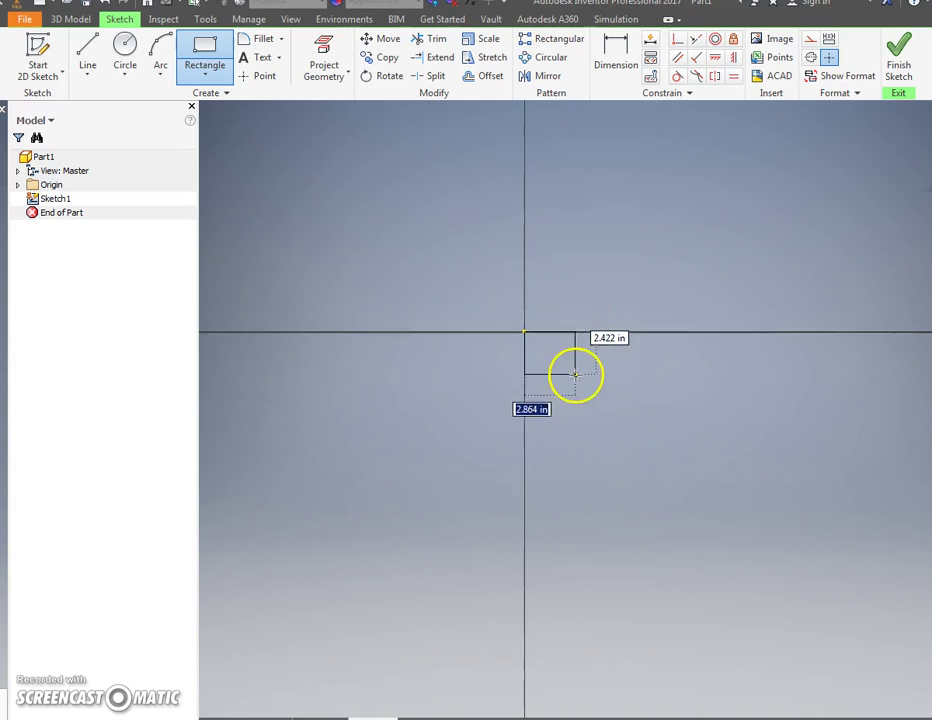
pyautogui.moveTo(780, 469); pyautogui.dragTo(695, 416, button='middle')
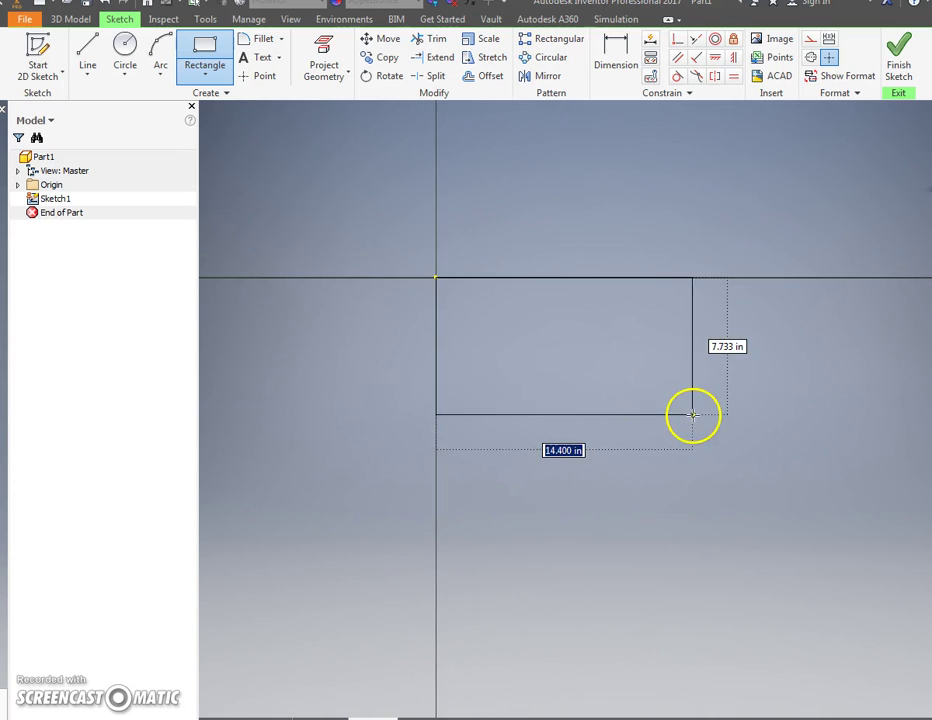
pyautogui.press('Tab')
pyautogui.press('Tab')
pyautogui.press('Tab')
pyautogui.press('Tab')
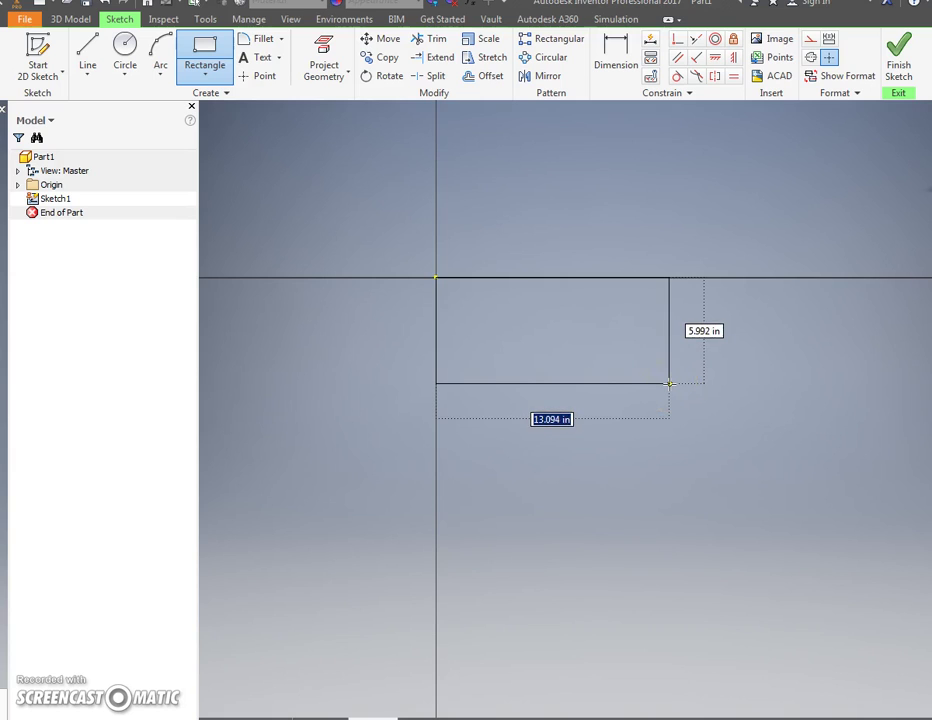
pyautogui.press('Tab')
pyautogui.press('Tab')
pyautogui.write('1')
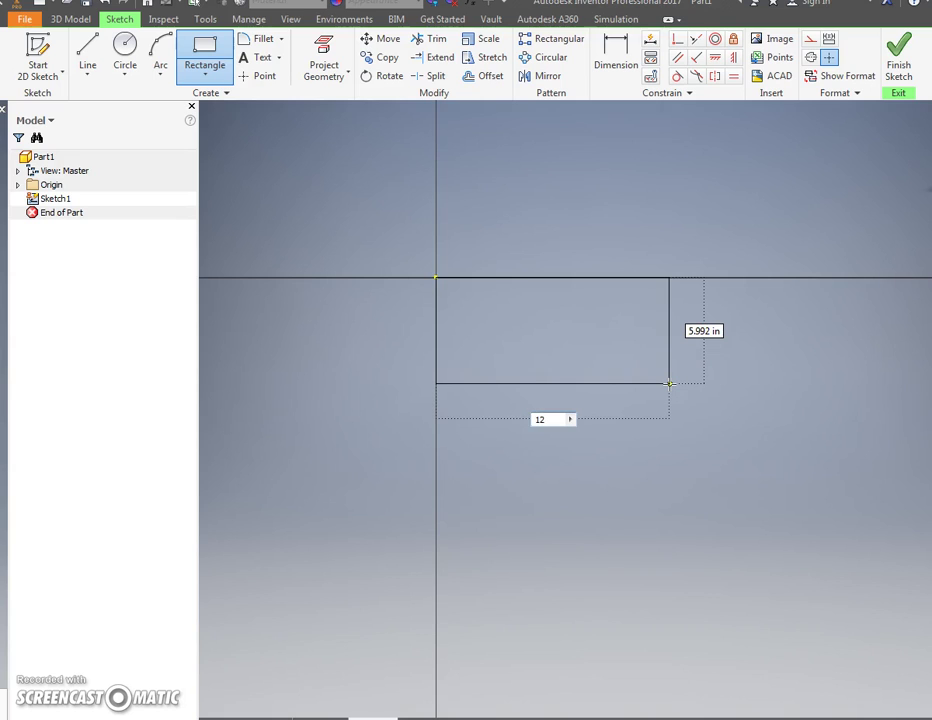
pyautogui.write('2')
pyautogui.press('Tab')
pyautogui.write('8')
pyautogui.press('Return')
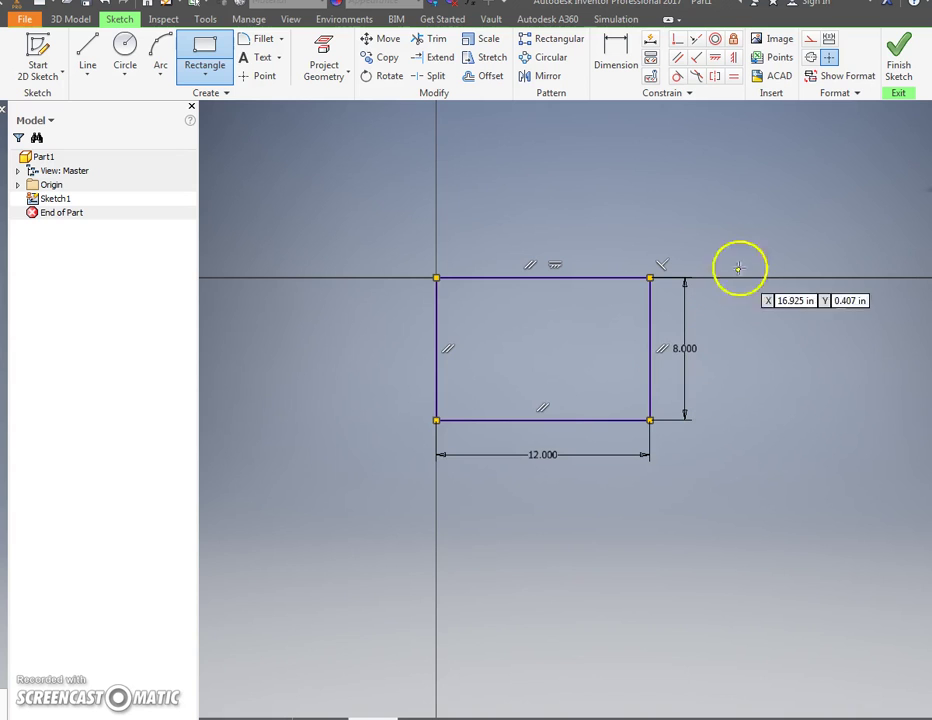
pyautogui.click(903, 48)
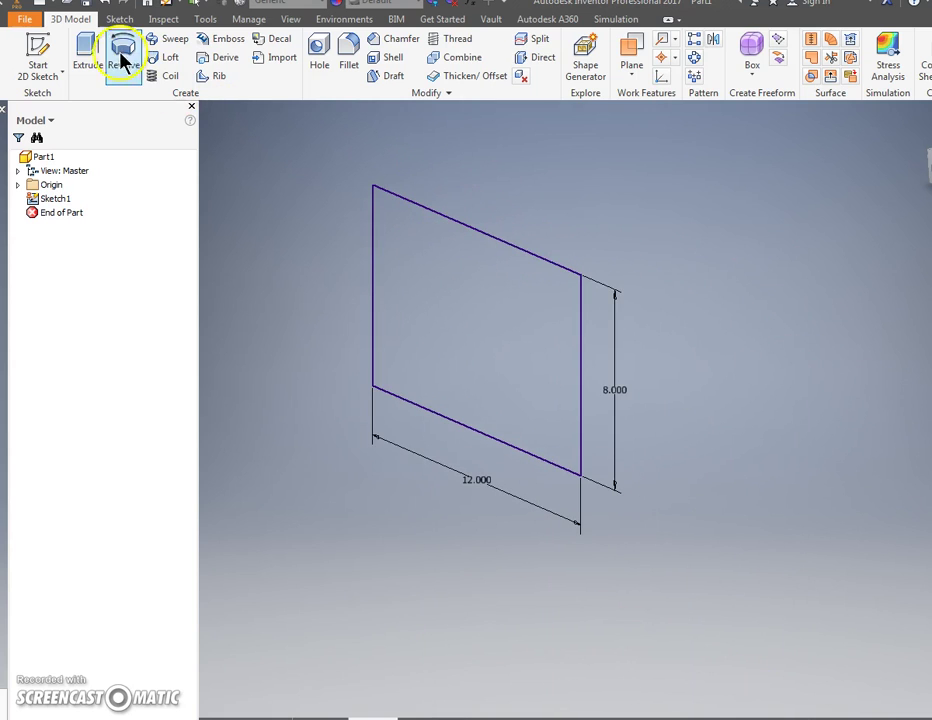
# Extrude the rectangle 0.25 in thick and give the panel a Gold appearance.
pyautogui.click(88, 50)
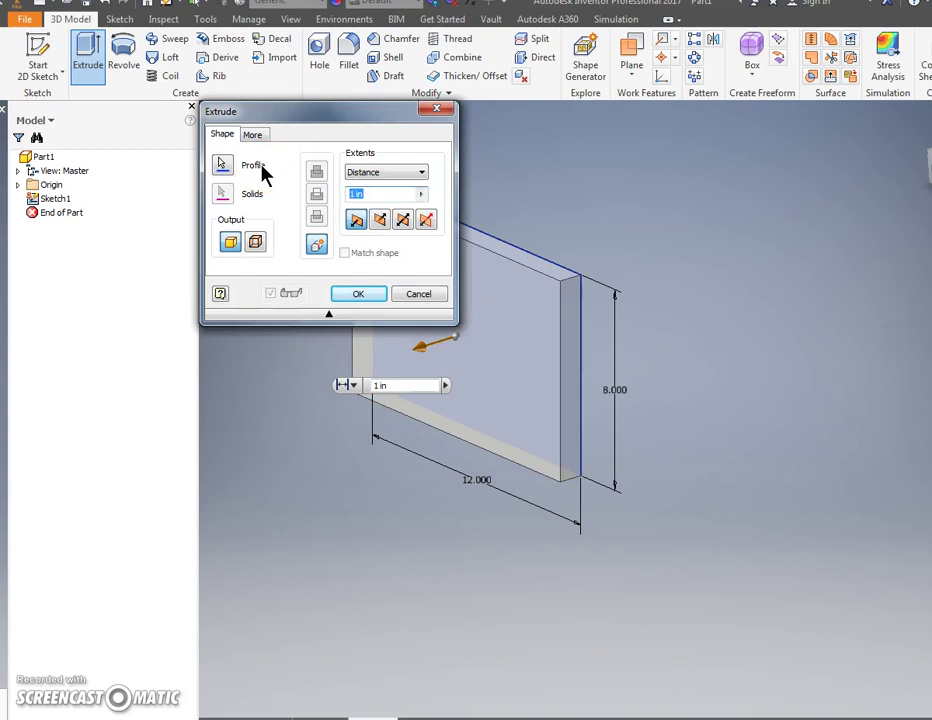
pyautogui.write('25')
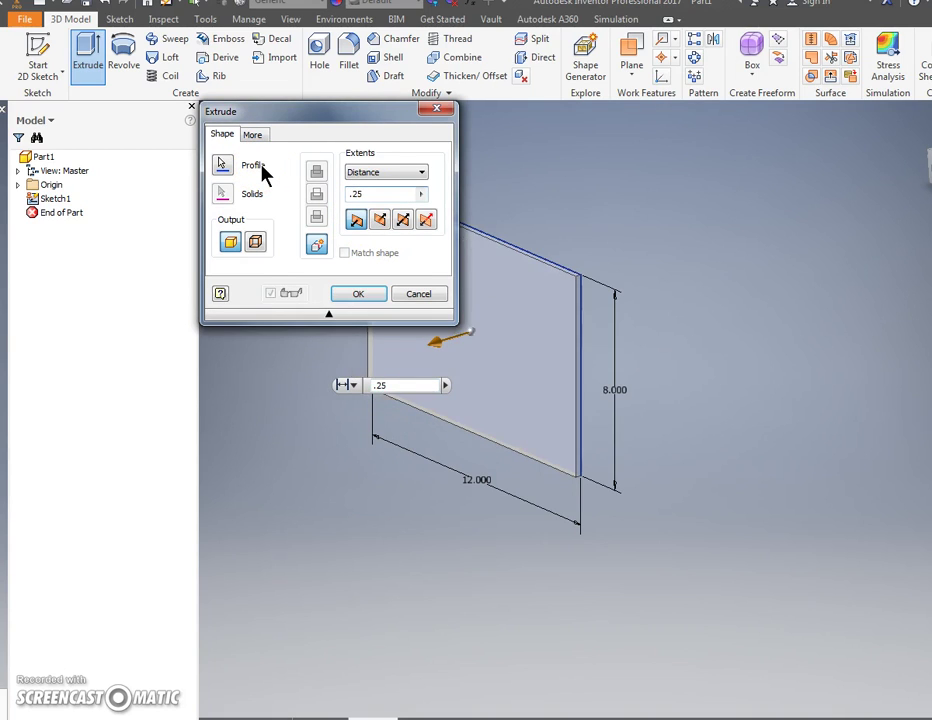
pyautogui.press('Return')
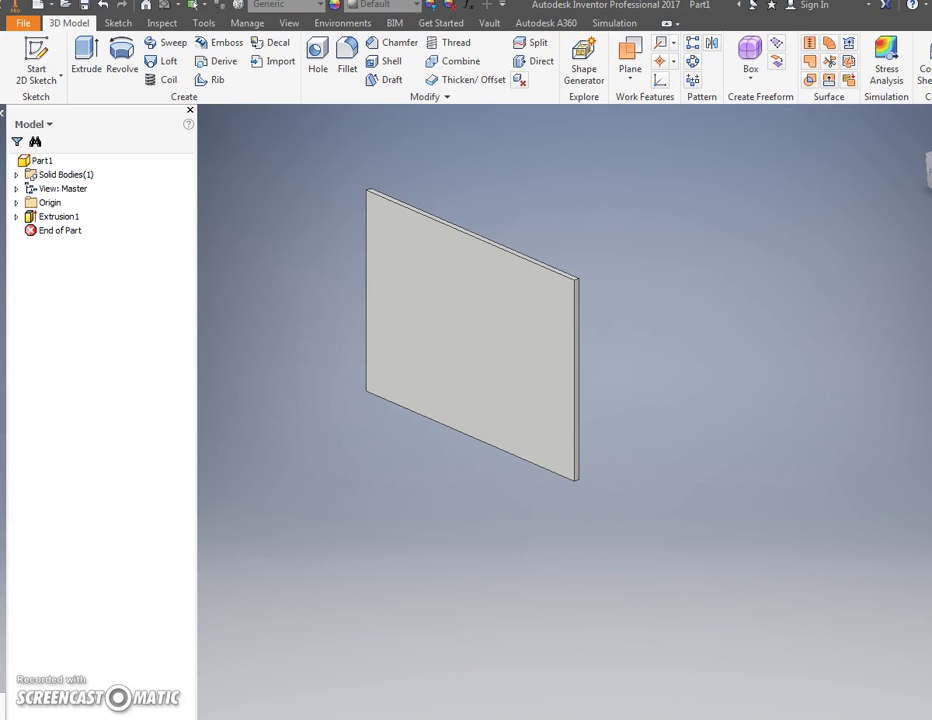
pyautogui.click(413, 10)
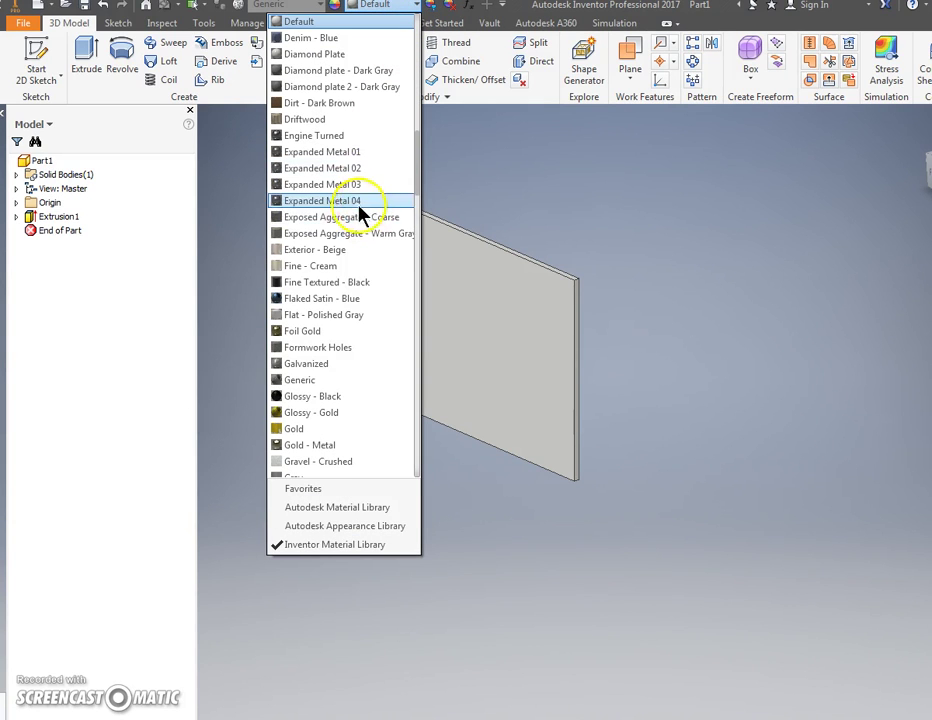
pyautogui.click(306, 429)
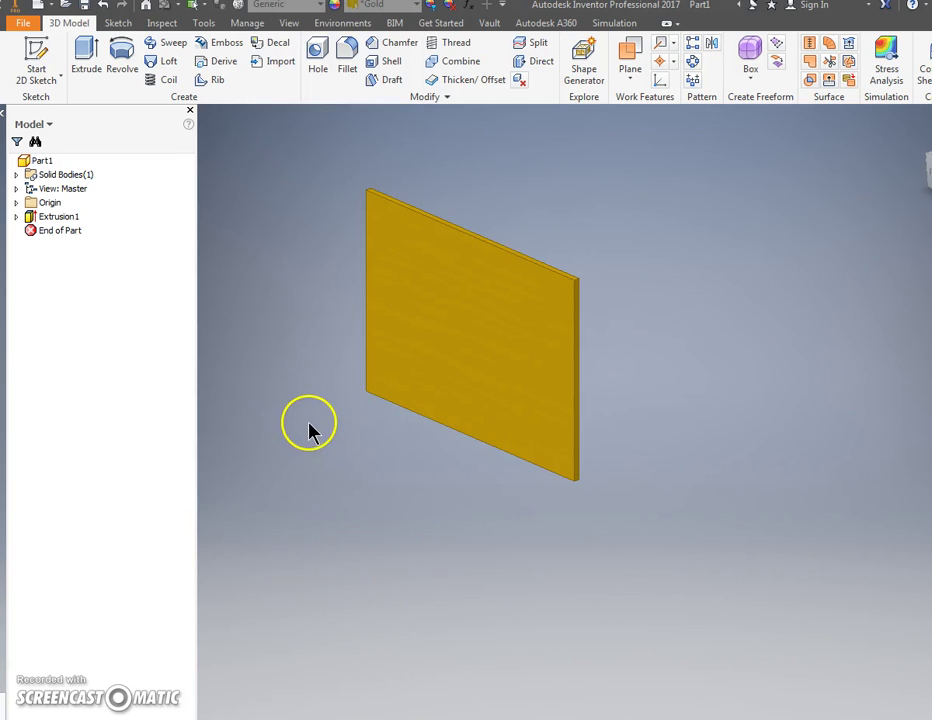
# In Save As, create and open a new folder named 'new bird house'.
pyautogui.click(24, 21)
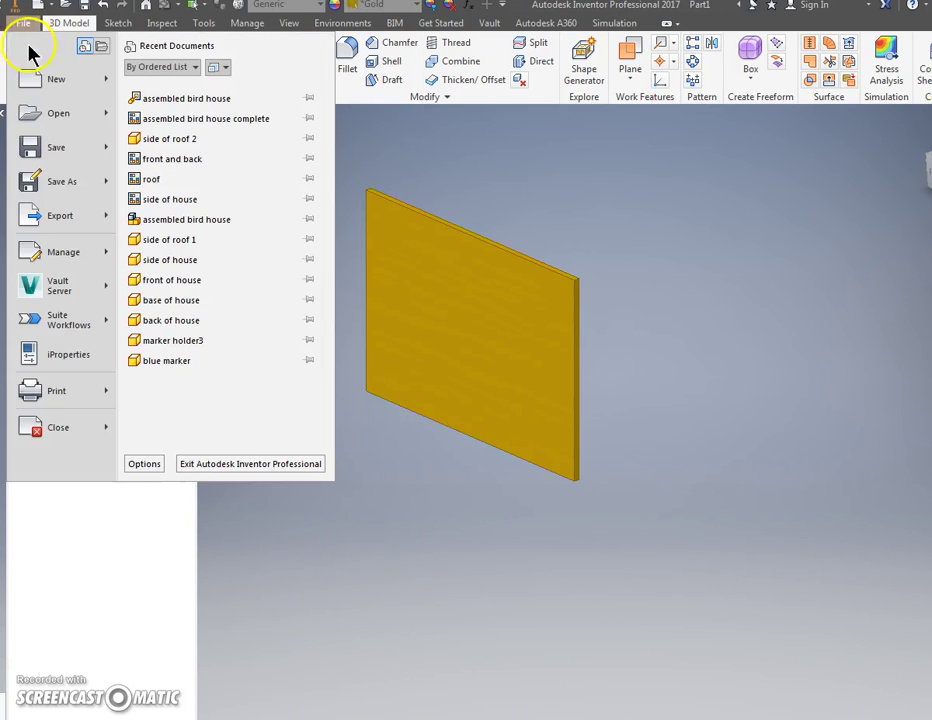
pyautogui.click(60, 184)
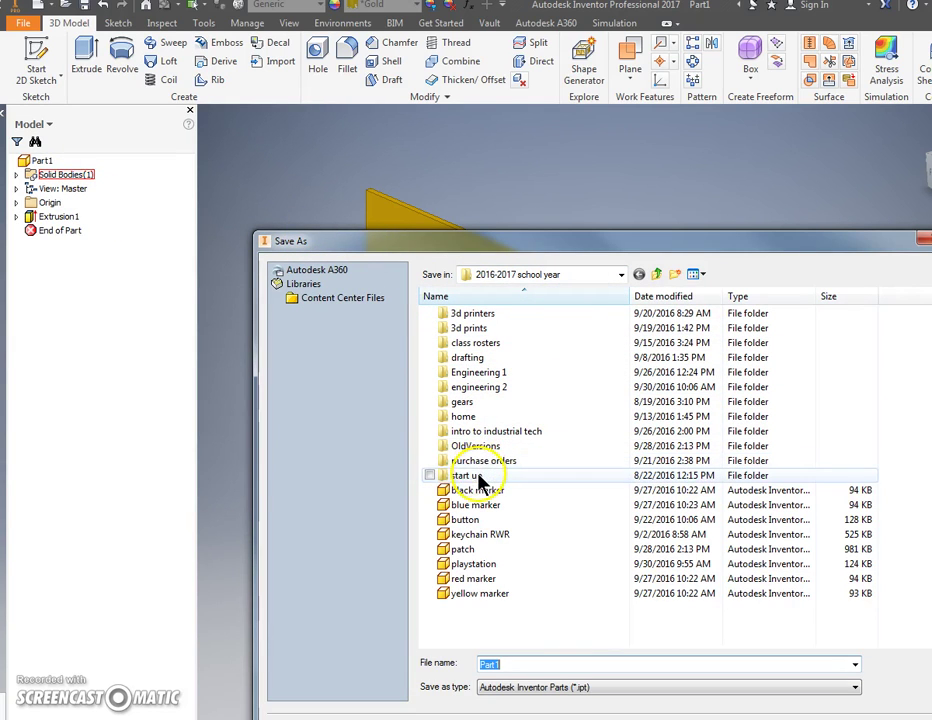
pyautogui.doubleClick(484, 431)
pyautogui.rightClick(480, 418)
pyautogui.moveTo(399, 590)
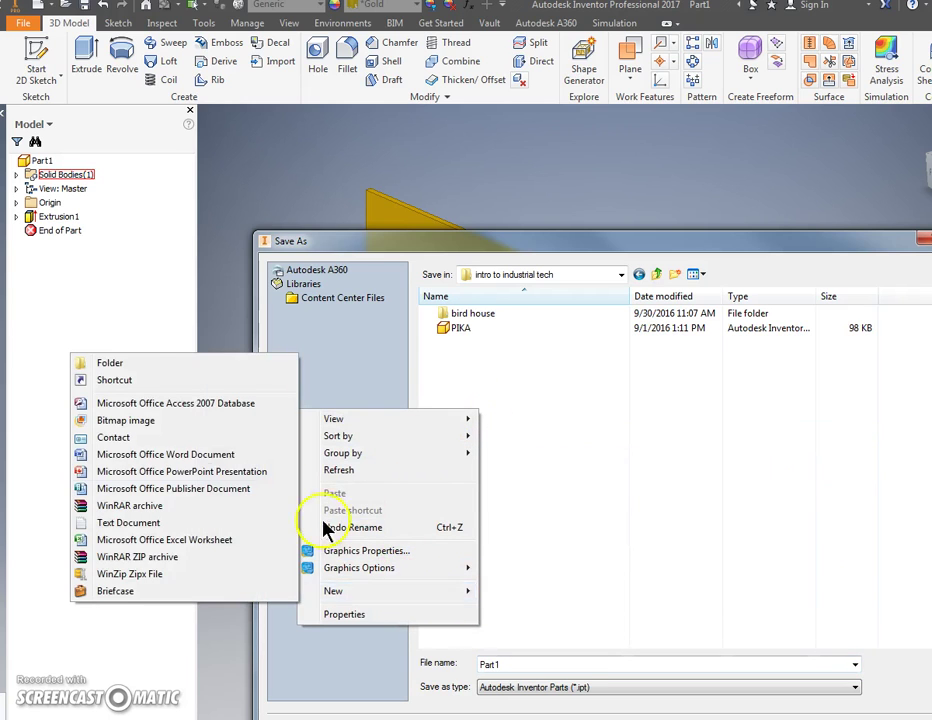
pyautogui.click(157, 365)
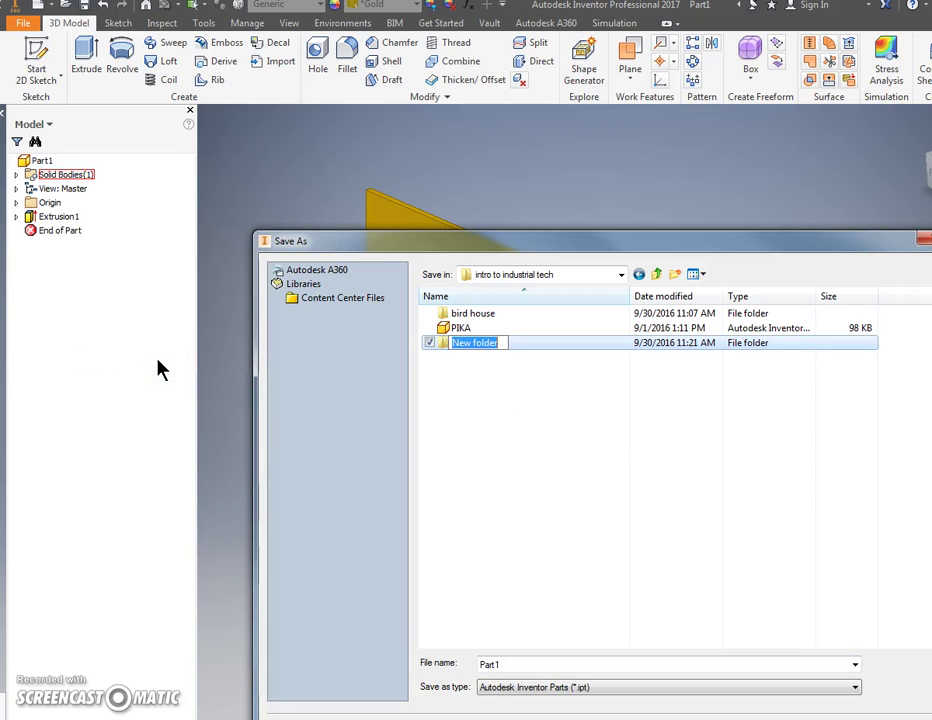
pyautogui.write('new bird house')
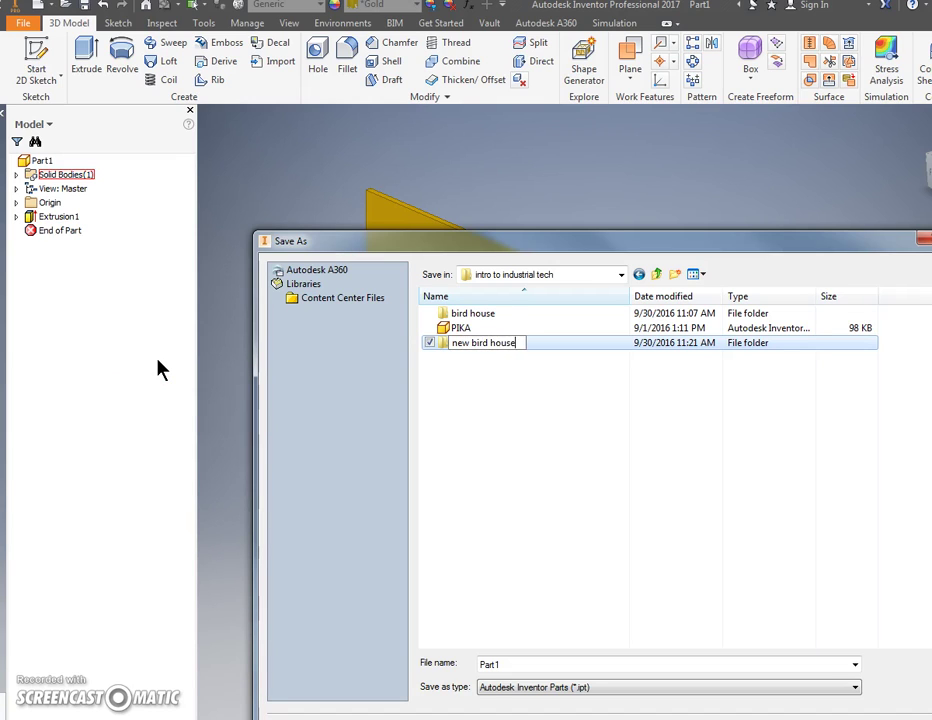
pyautogui.press('Return')
pyautogui.click(425, 375)
pyautogui.doubleClick(451, 345)
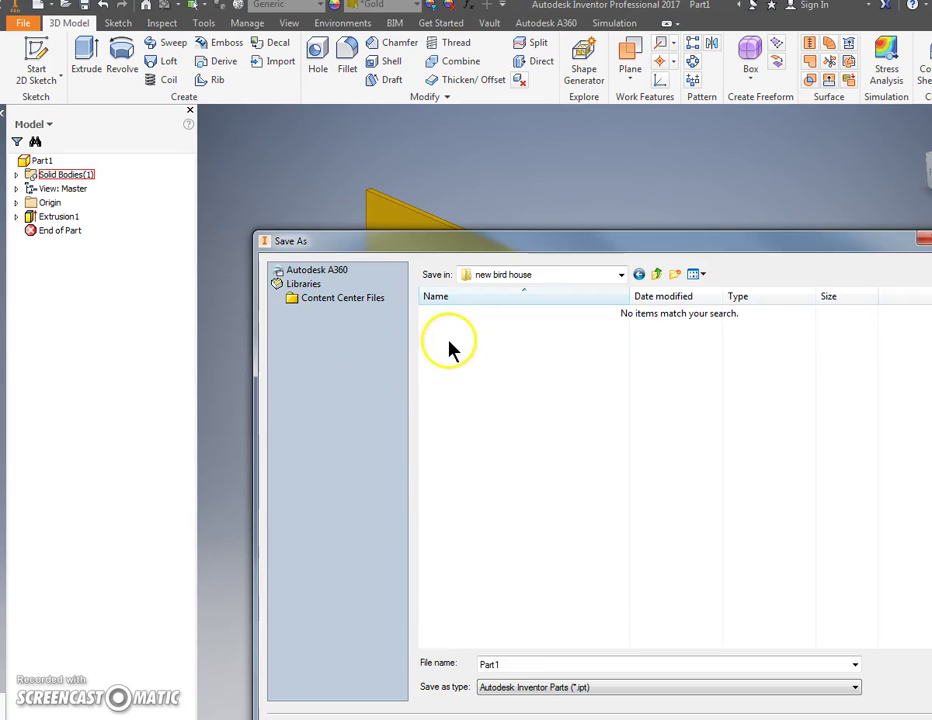
# Save the part in that folder as 'side of the bird house'.
pyautogui.doubleClick(514, 663)
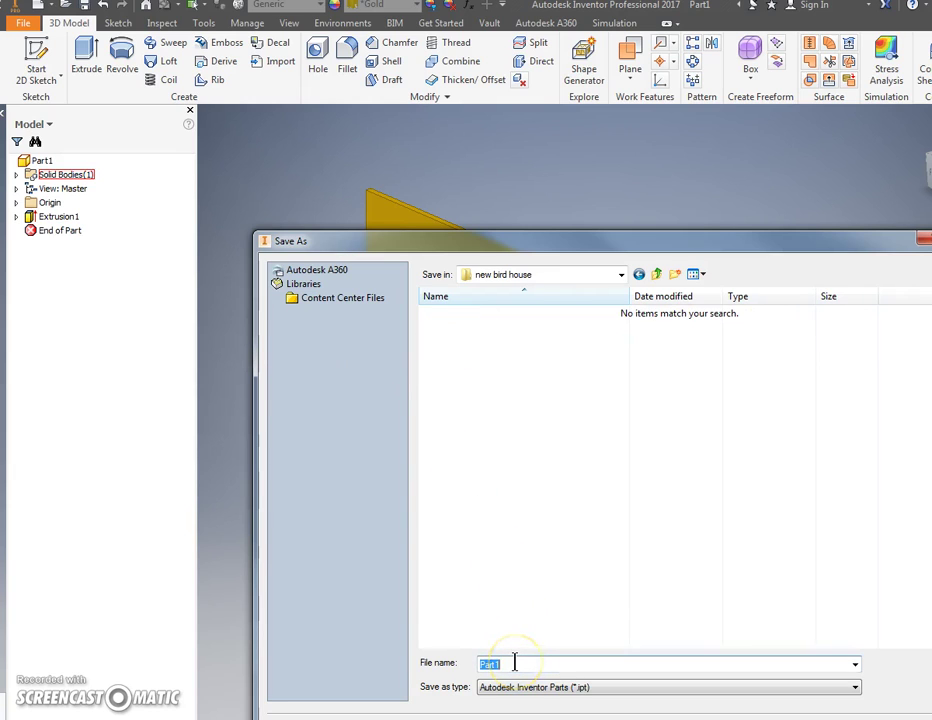
pyautogui.write('side of the bird house')
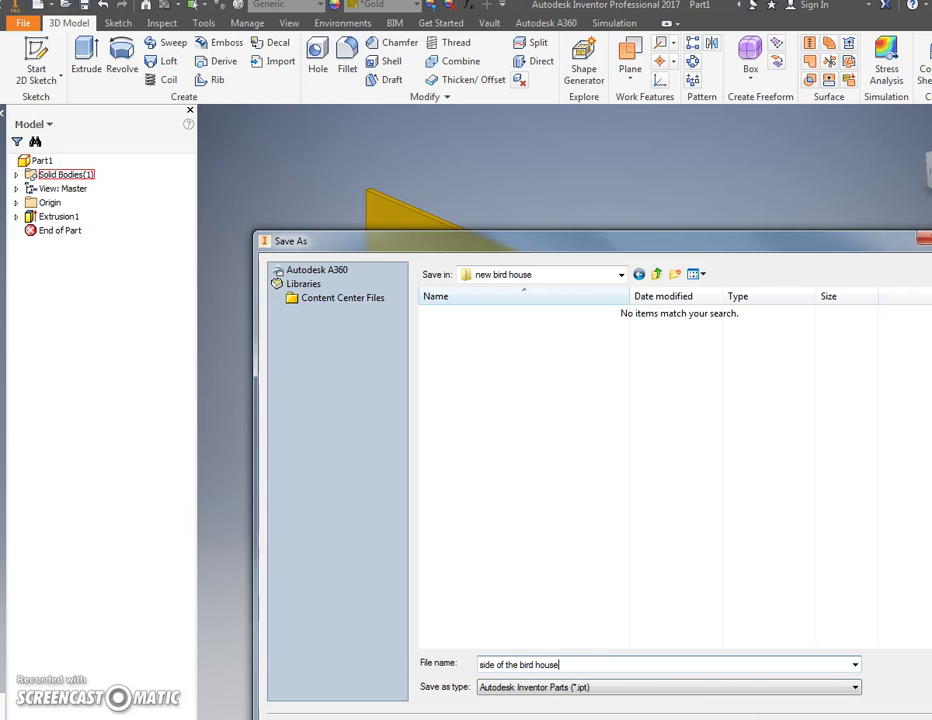
pyautogui.moveTo(682, 251); pyautogui.dragTo(632, 172)
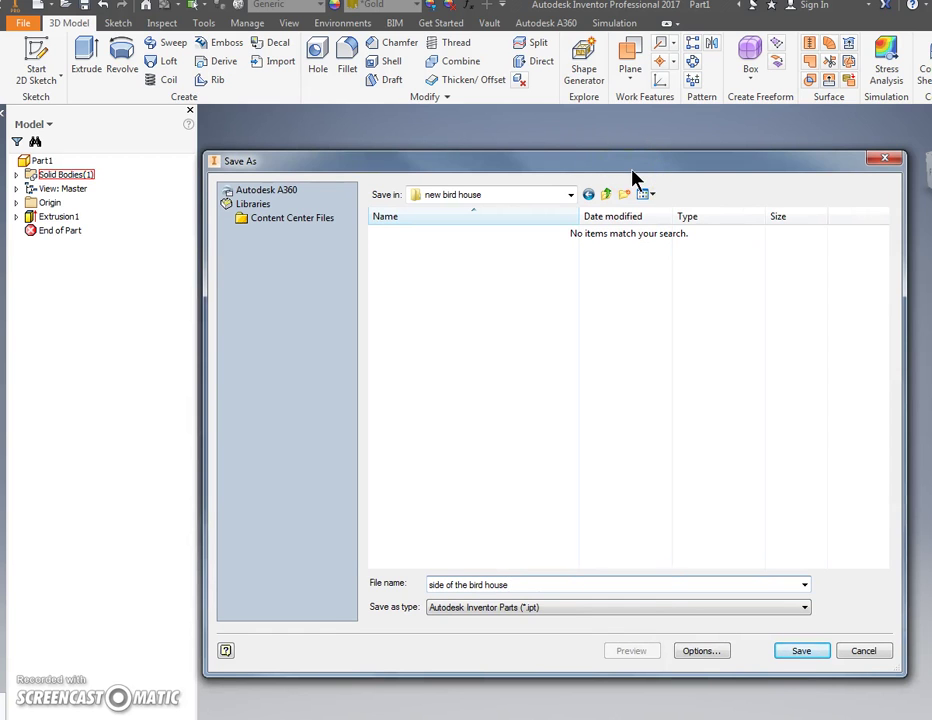
pyautogui.hotkey('alt', 'Tab')
pyautogui.moveTo(262, 115); pyautogui.dragTo(305, 94)
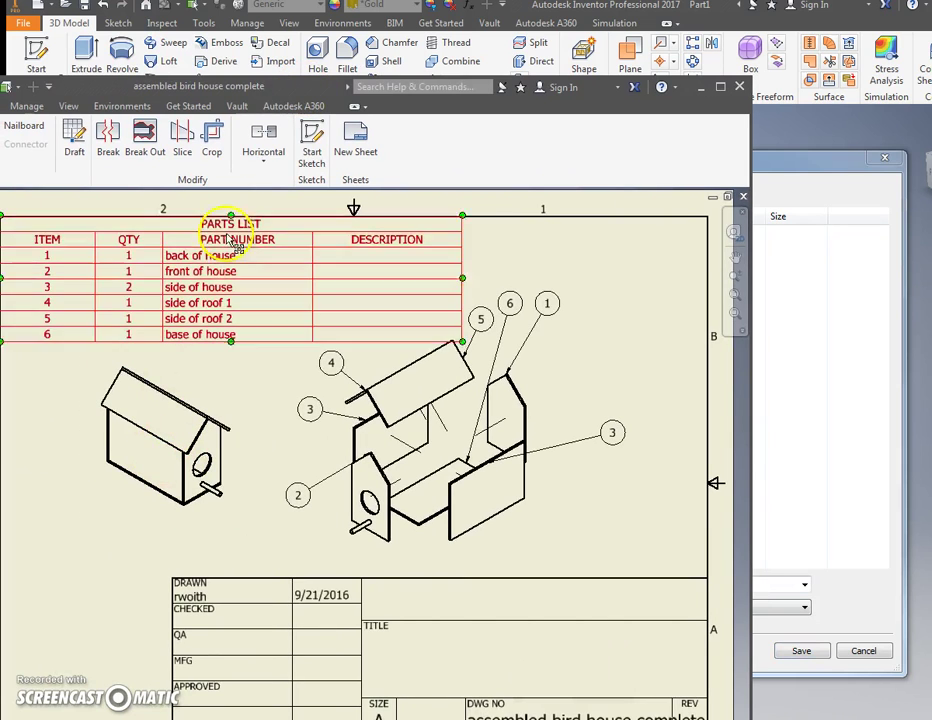
pyautogui.moveTo(243, 94); pyautogui.dragTo(0, 18)
pyautogui.click(801, 651)
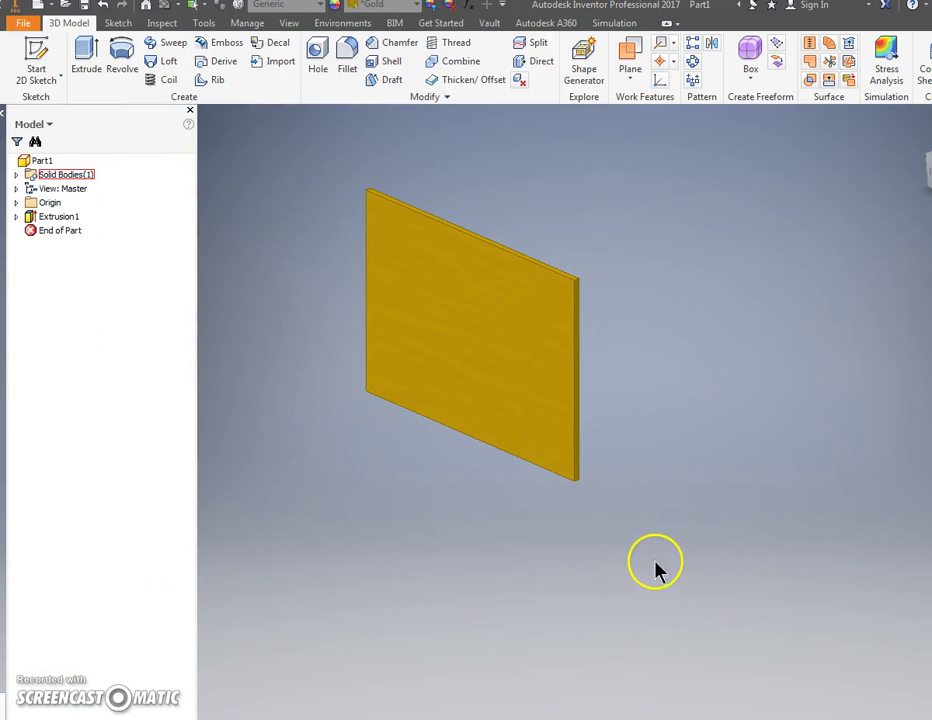
pyautogui.scroll(-5, 514, 453)
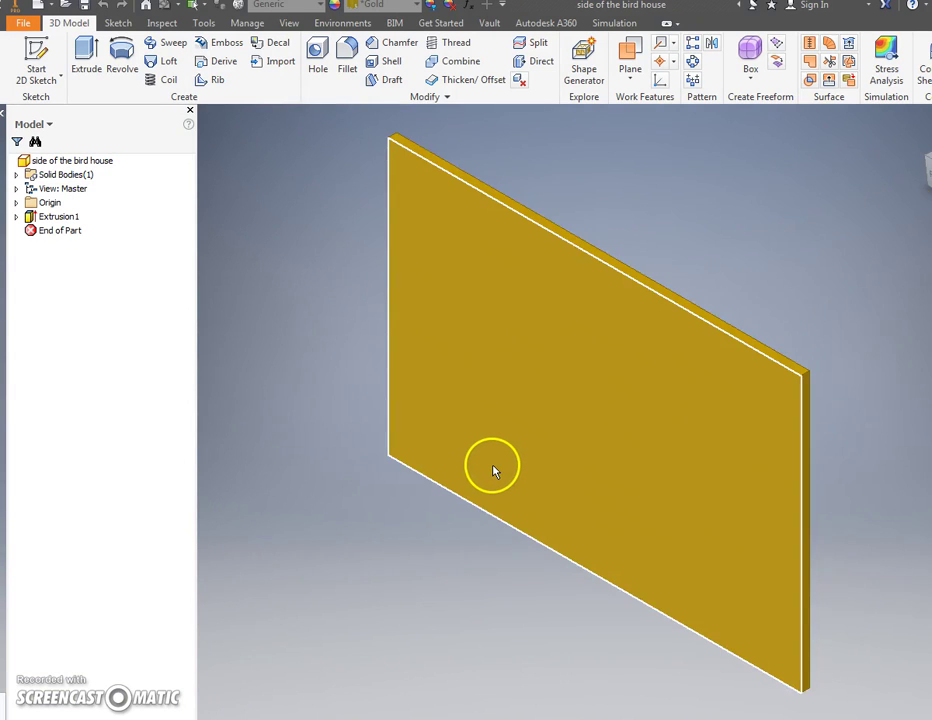
pyautogui.scroll(5, 490, 468)
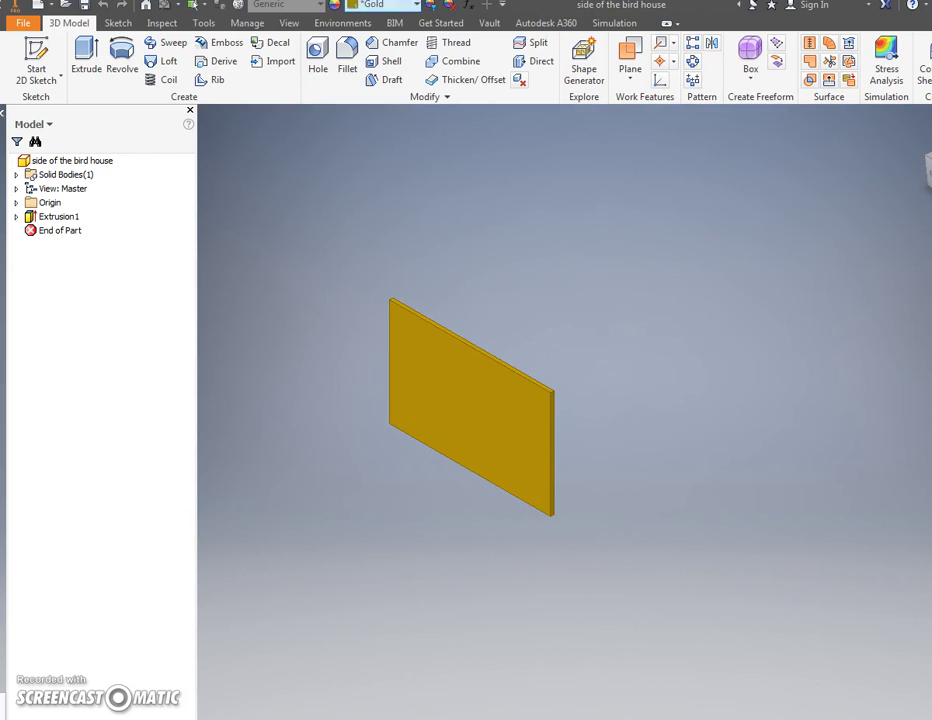
# Open the new file dialog and select the Standard (in).ipt template.
pyautogui.click(30, 27)
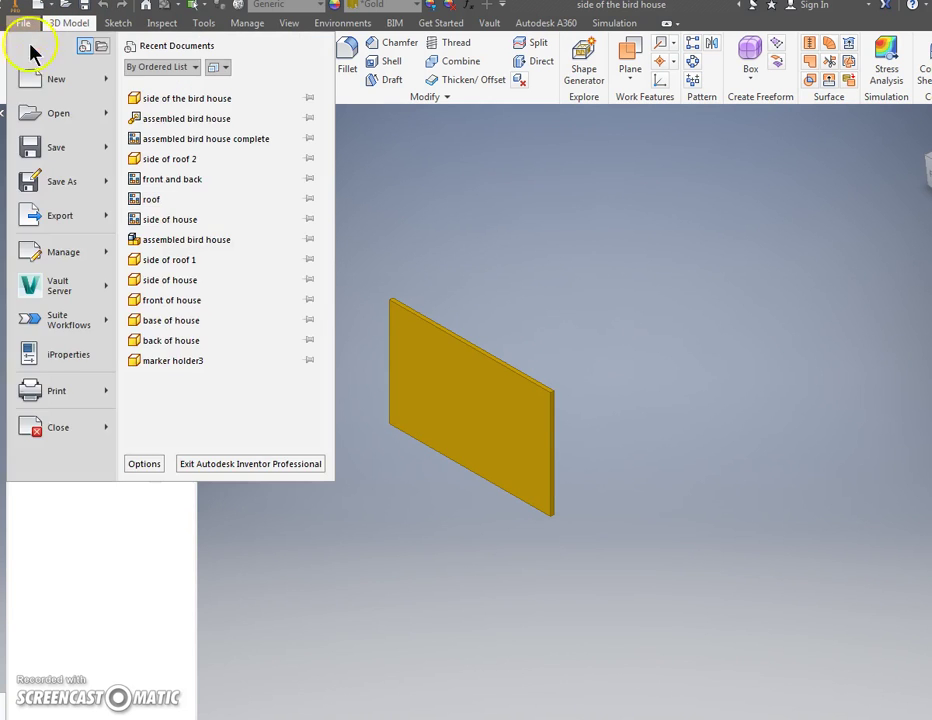
pyautogui.click(40, 77)
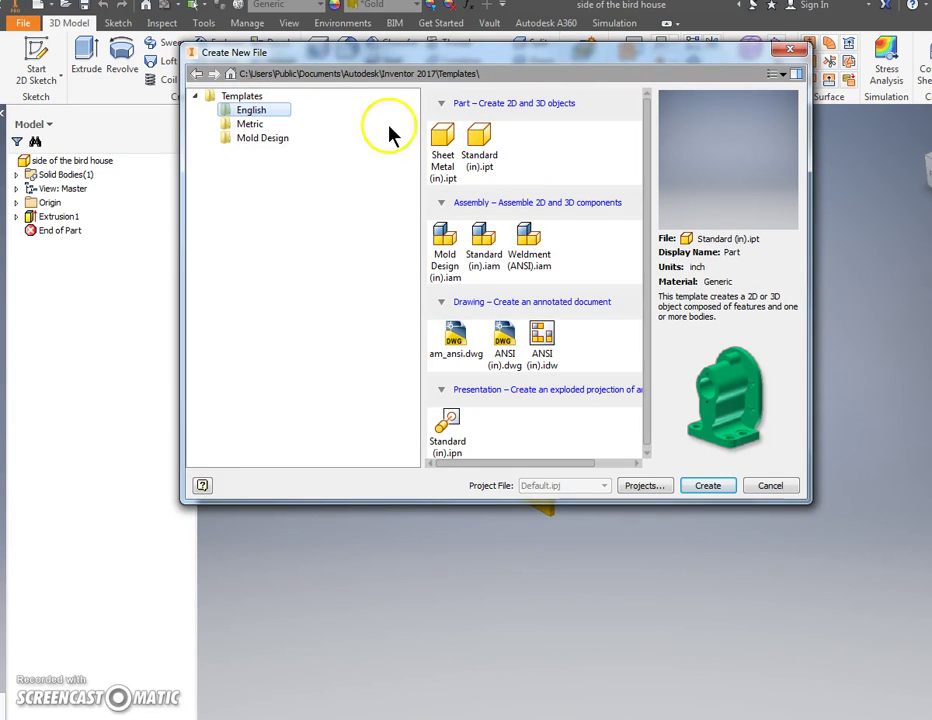
pyautogui.click(476, 146)
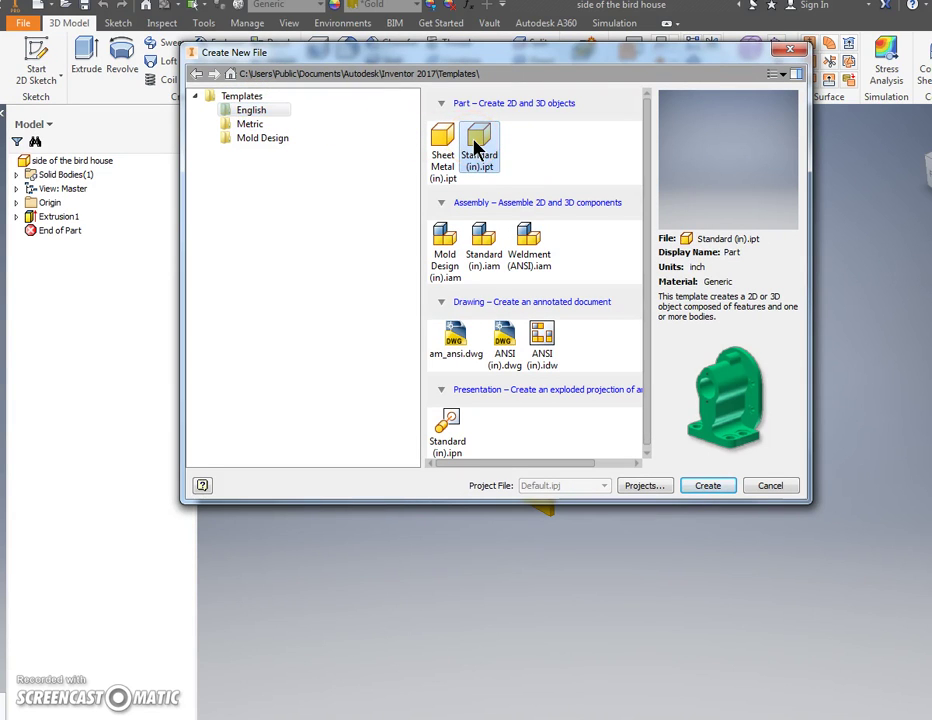
# Create Part2 from the template and start a sketch on the XY plane.
pyautogui.doubleClick(476, 146)
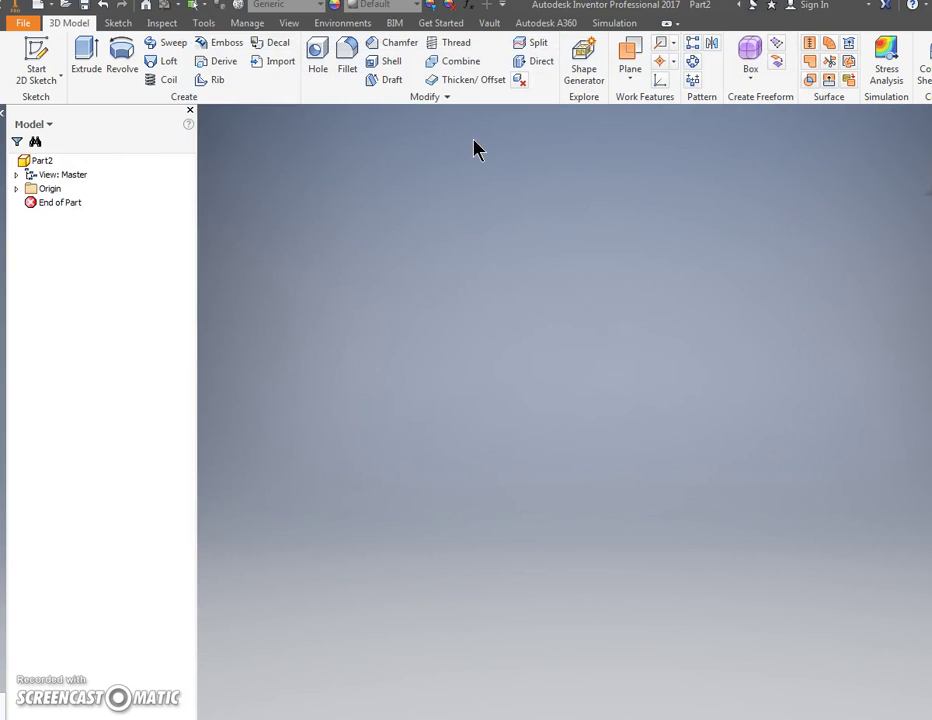
pyautogui.click(46, 57)
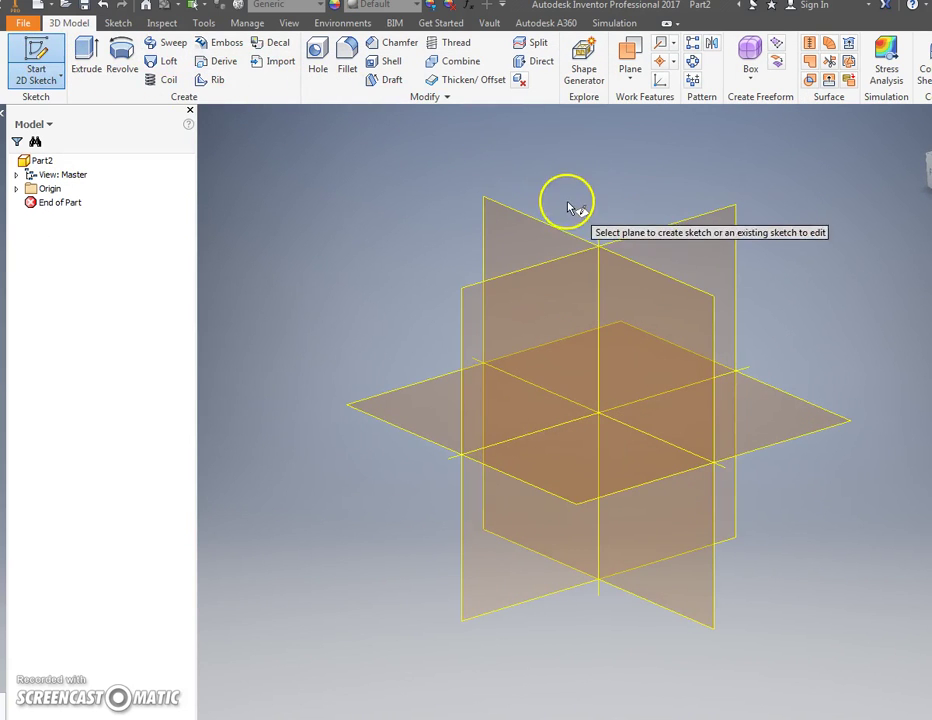
pyautogui.click(540, 228)
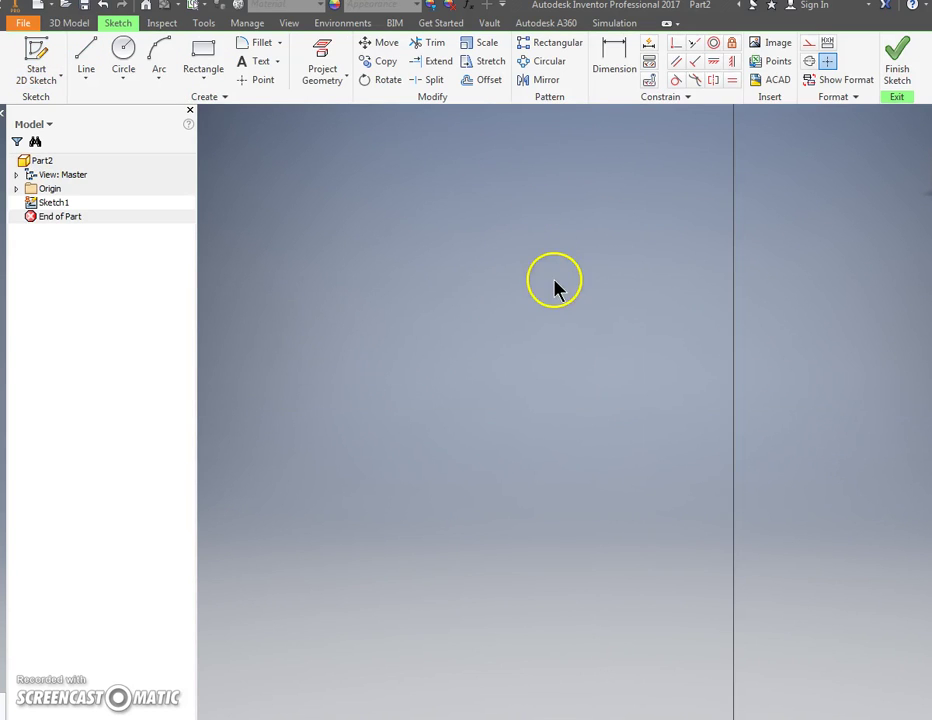
# Draw a 12.500 by 6.000 in rectangle from the origin and finish the sketch.
pyautogui.click(212, 56)
pyautogui.click(337, 235)
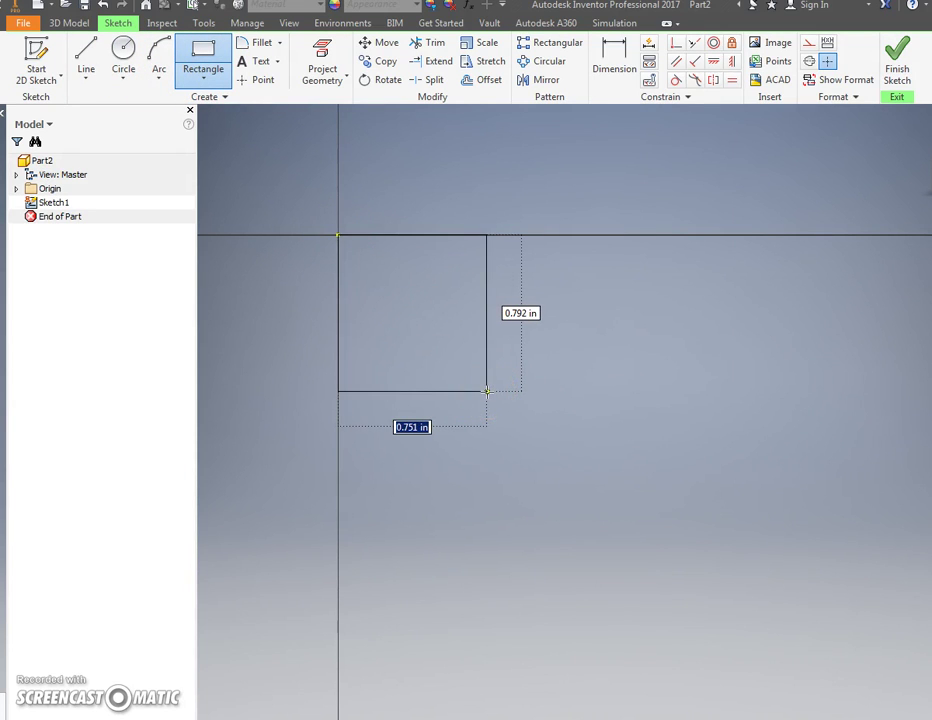
pyautogui.scroll(-3, 487, 391)
pyautogui.scroll(4, 487, 391)
pyautogui.scroll(-4, 528, 433)
pyautogui.press('Escape')
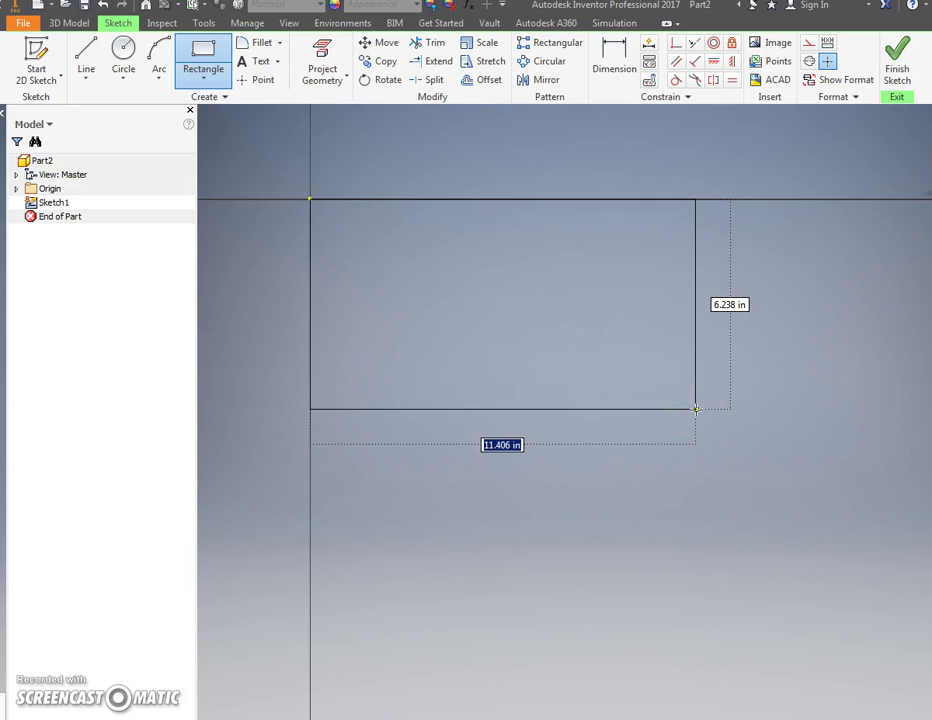
pyautogui.press('Tab')
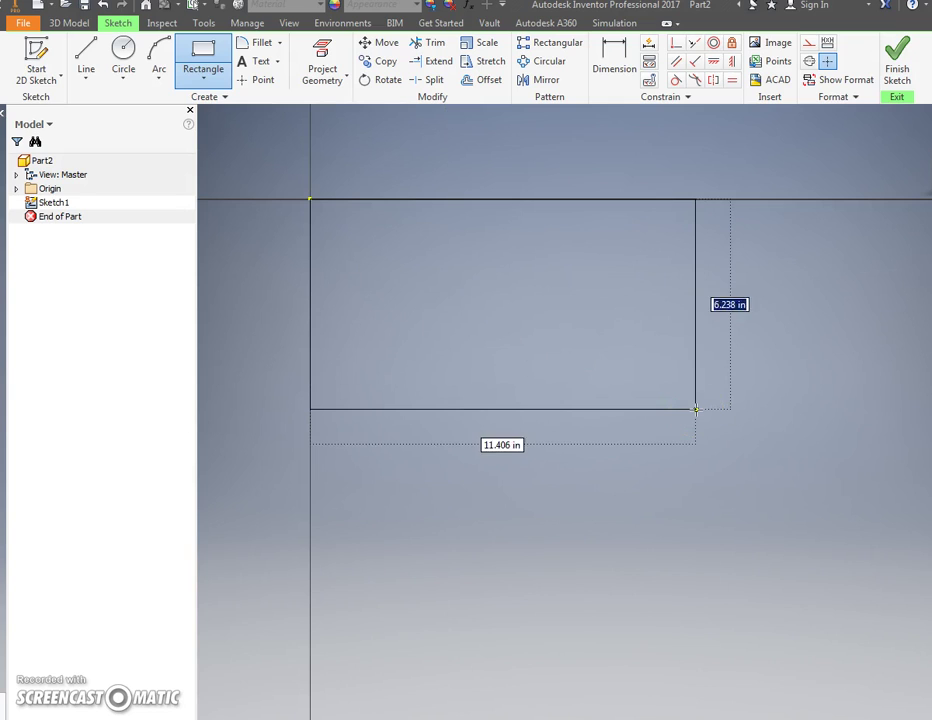
pyautogui.press('Tab')
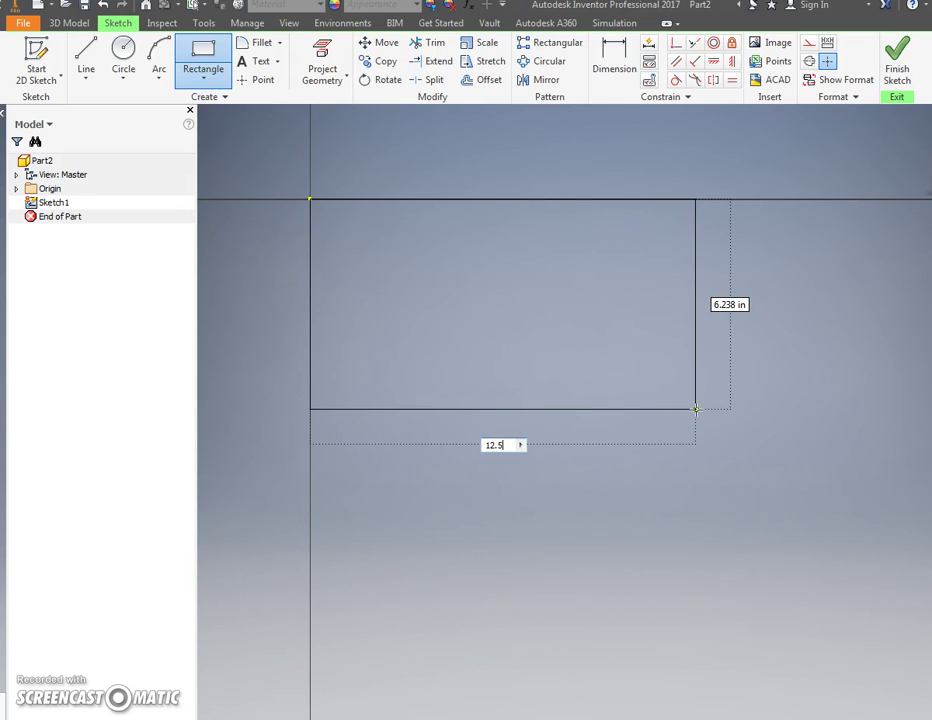
pyautogui.press('Tab')
pyautogui.write('6')
pyautogui.press('Return')
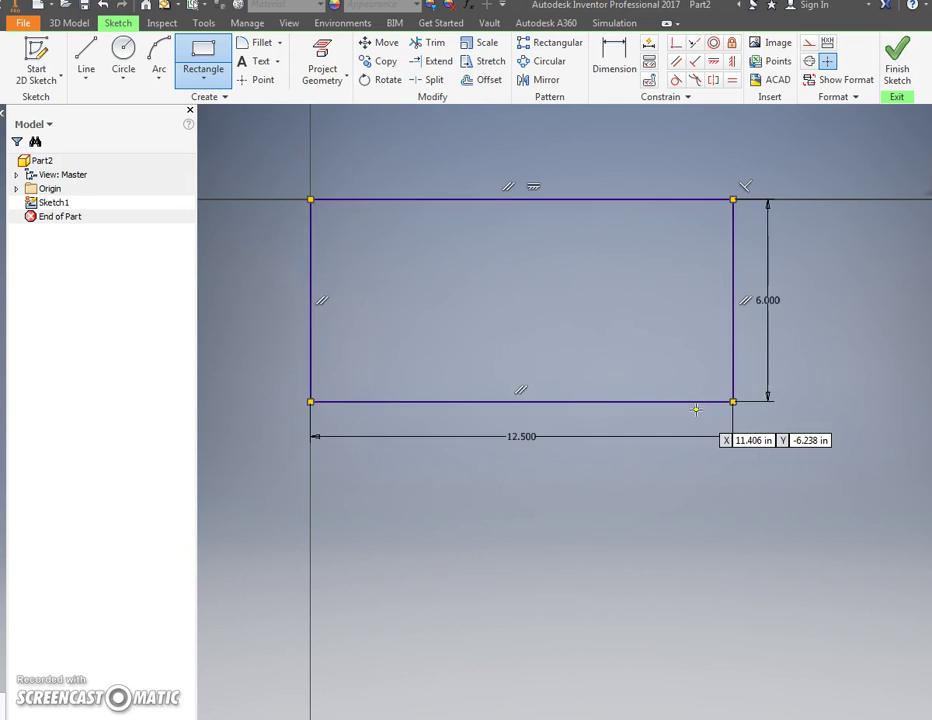
pyautogui.click(905, 72)
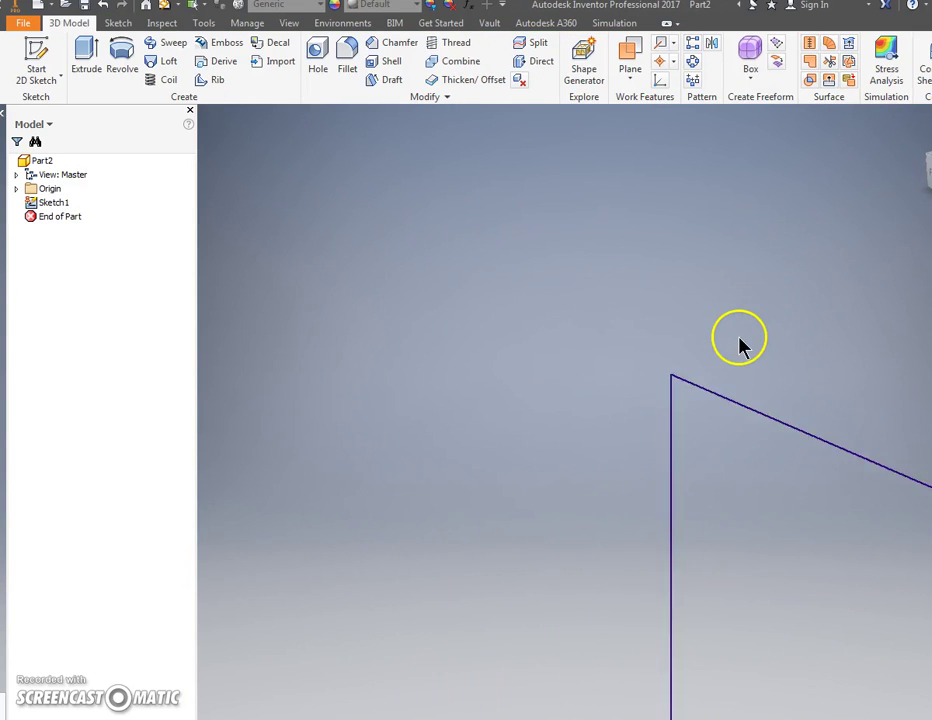
# Extrude the rectangle into a .25 in thick plate.
pyautogui.click(88, 52)
pyautogui.write('.25')
pyautogui.press('Return')
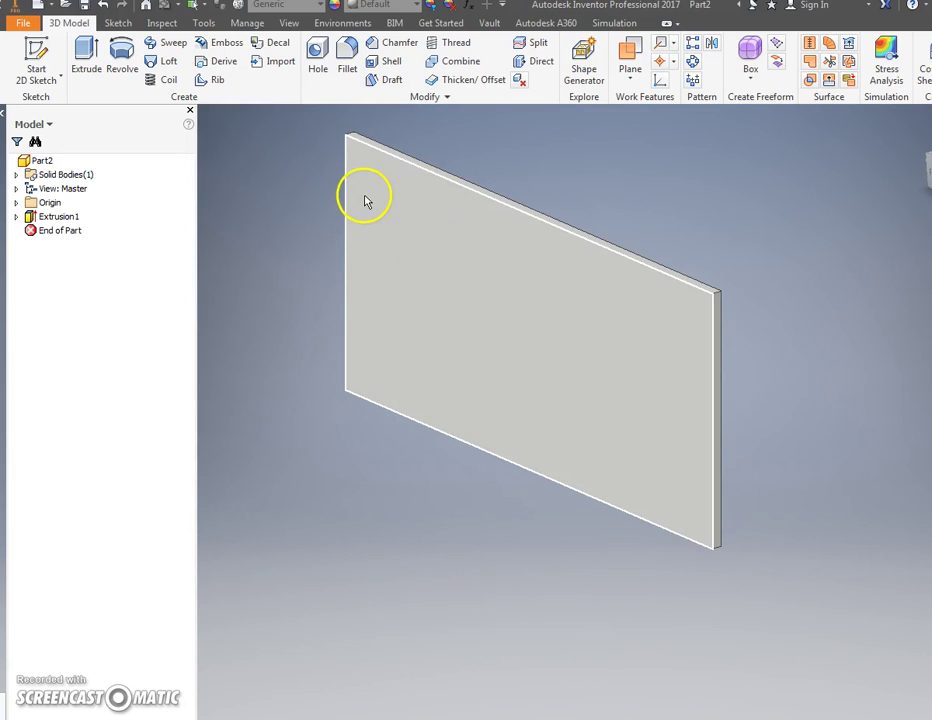
# Apply Gold - Metal, then change the plate's appearance to Magenta.
pyautogui.click(414, 7)
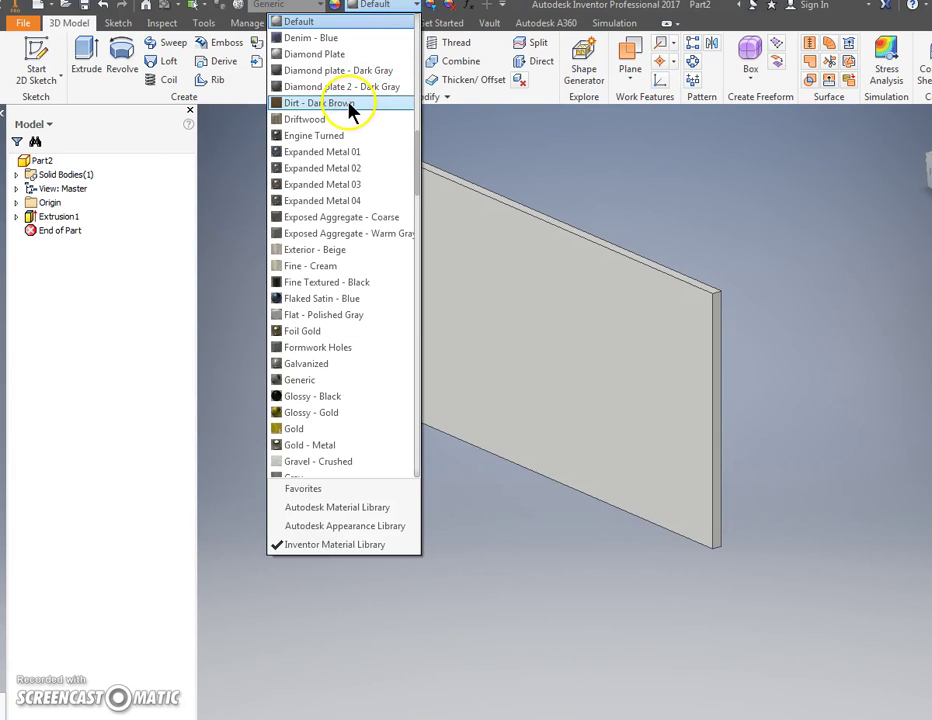
pyautogui.scroll(-1, 329, 356)
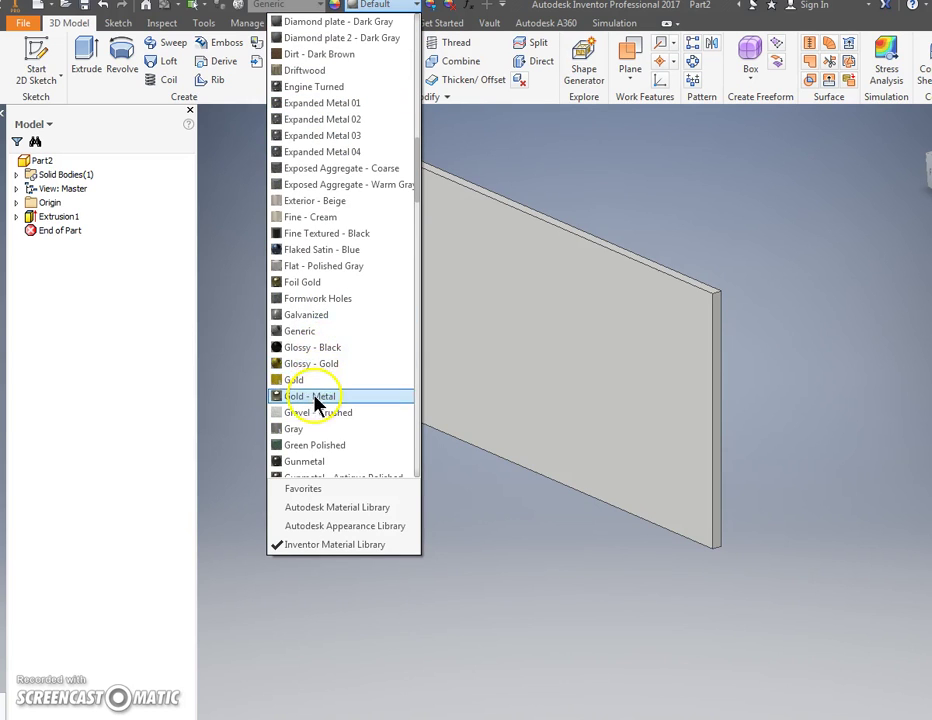
pyautogui.click(318, 398)
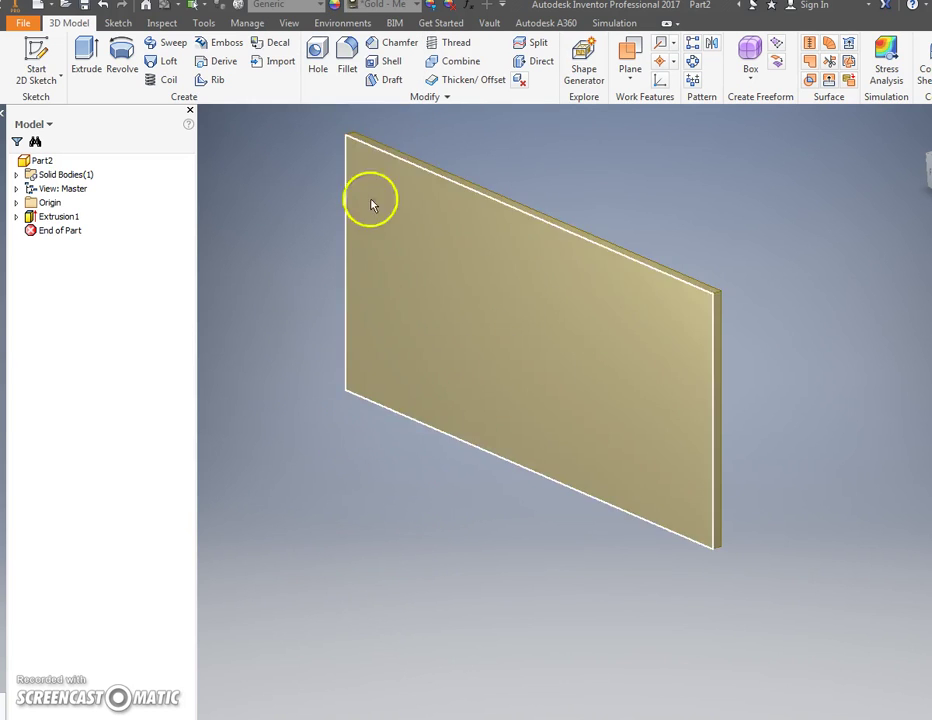
pyautogui.click(385, 5)
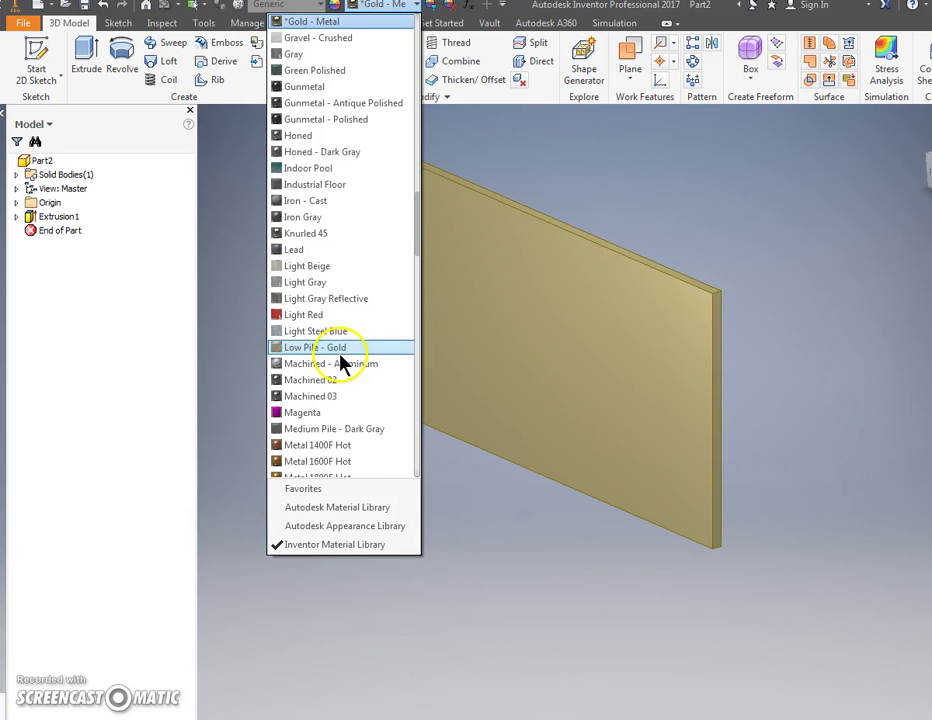
pyautogui.scroll(-1, 340, 363)
pyautogui.click(322, 363)
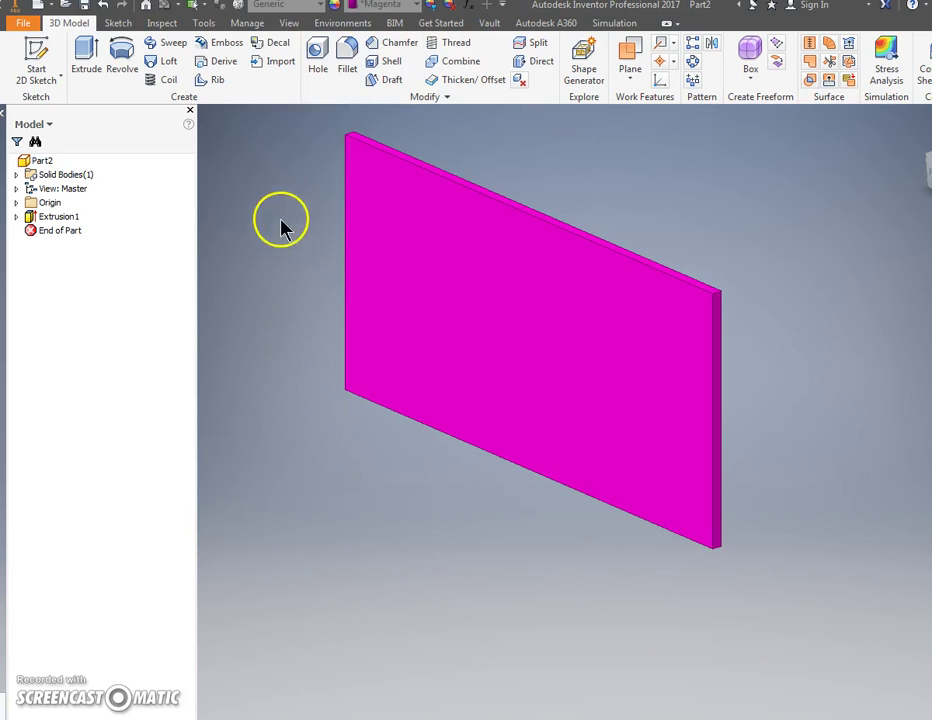
# Save the magenta plate as 'base of the bird house'.
pyautogui.click(22, 21)
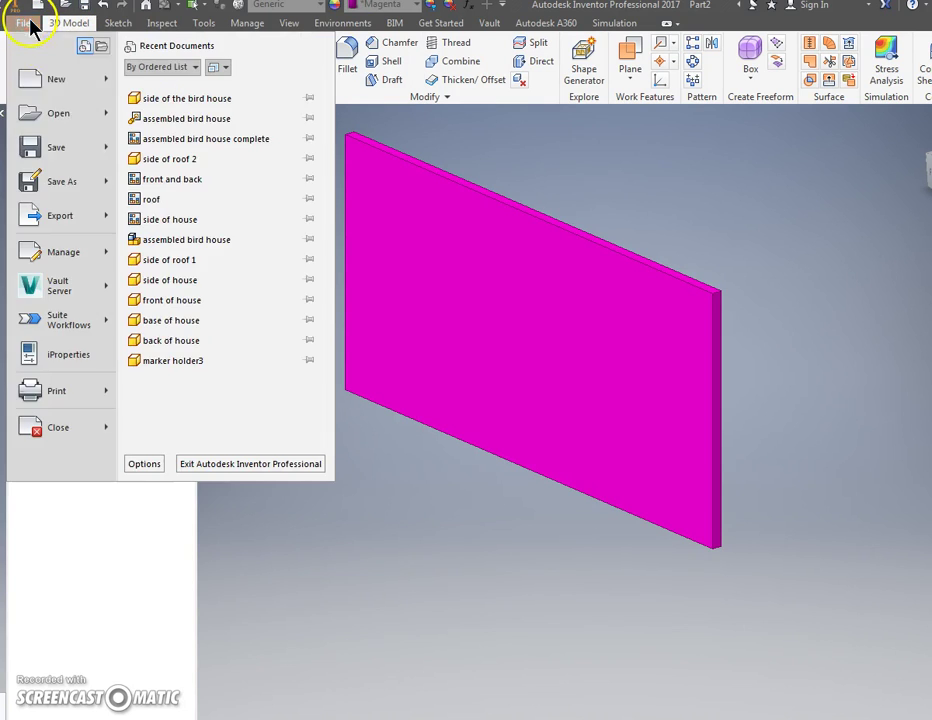
pyautogui.click(62, 183)
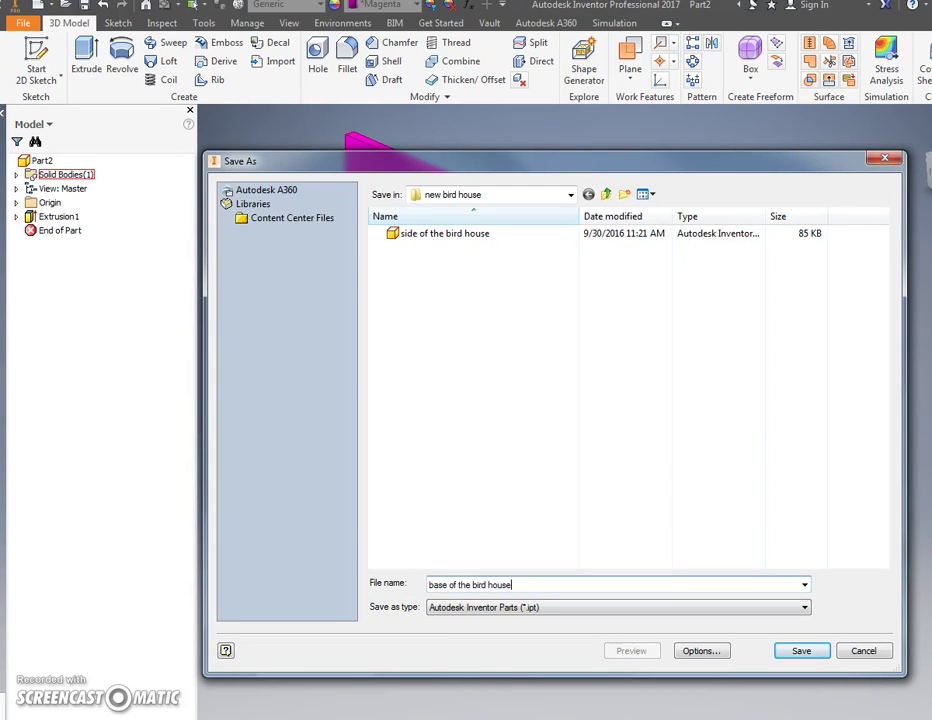
pyautogui.press('Return')
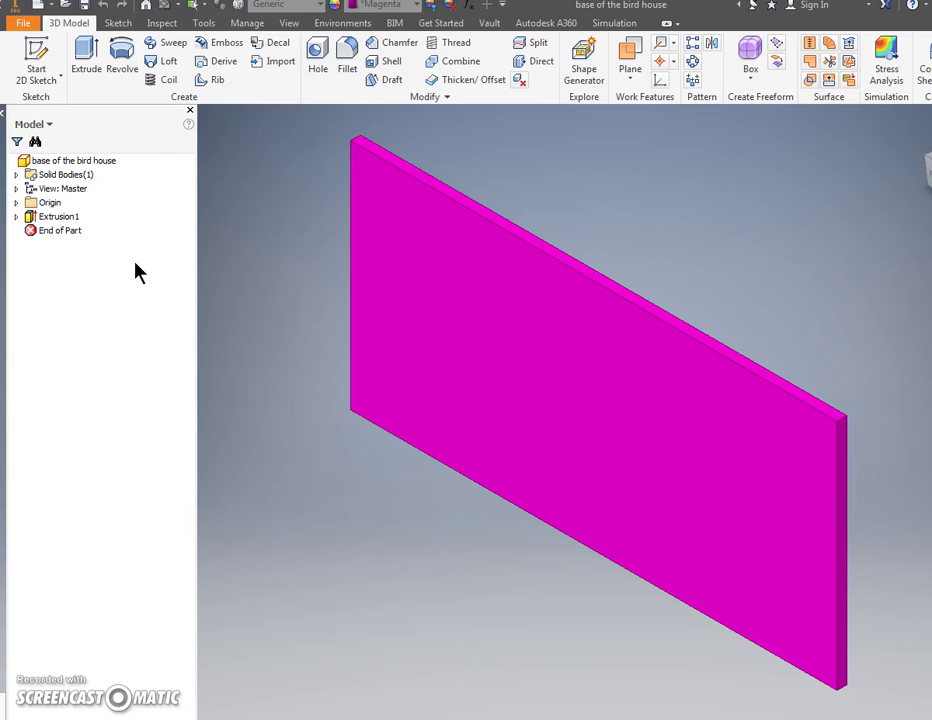
pyautogui.click(131, 271)
# Create Part3 from Standard (in).ipt and start a sketch on the XY Plane.
pyautogui.click(23, 23)
pyautogui.click(35, 92)
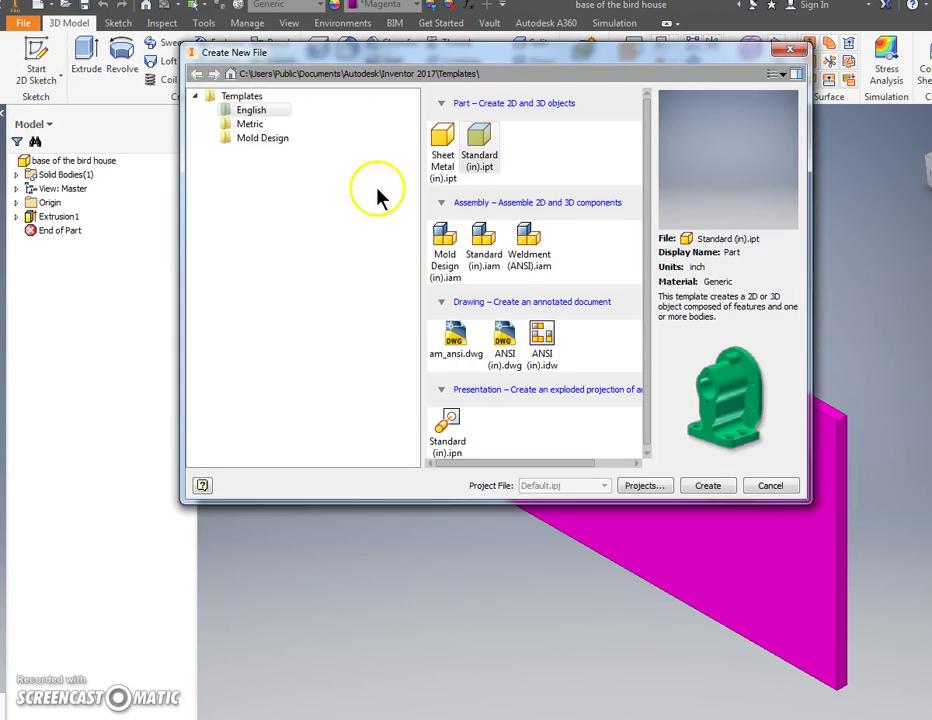
pyautogui.click(479, 162)
pyautogui.doubleClick(479, 162)
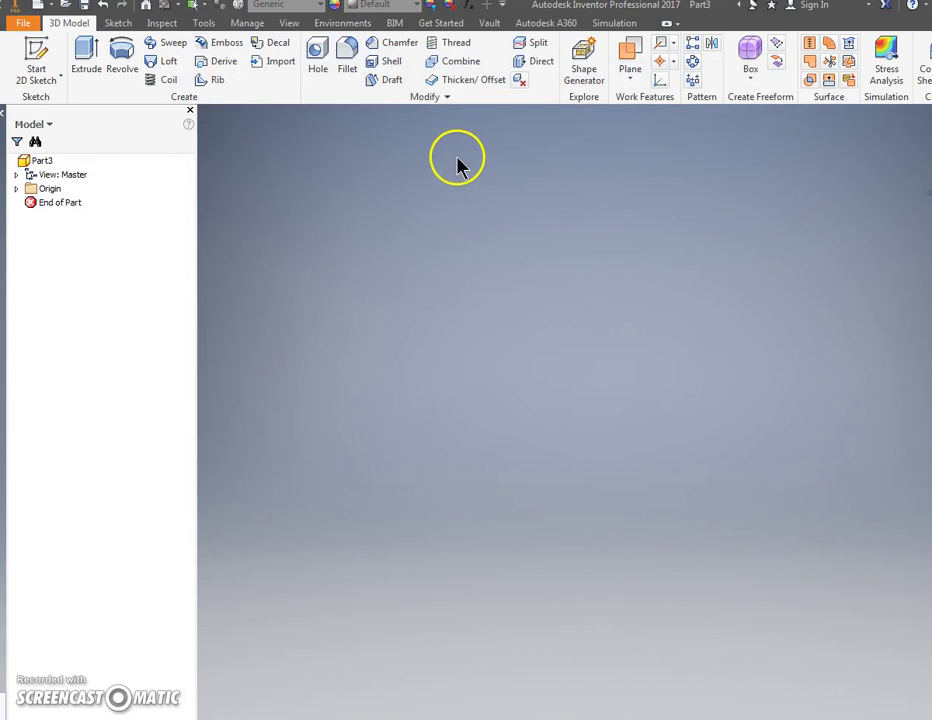
pyautogui.click(44, 44)
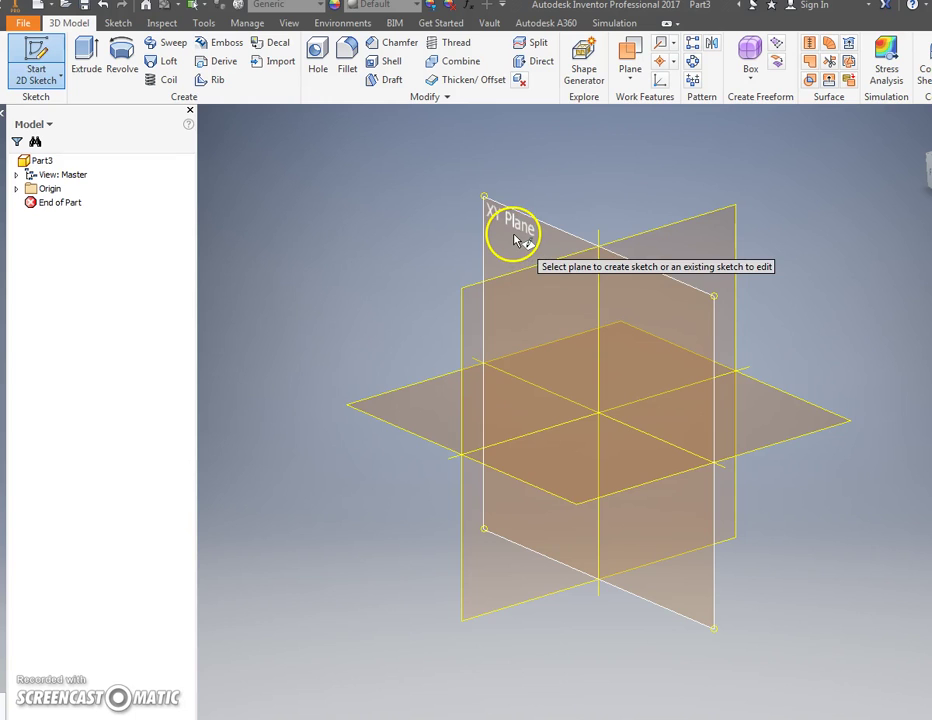
pyautogui.click(515, 240)
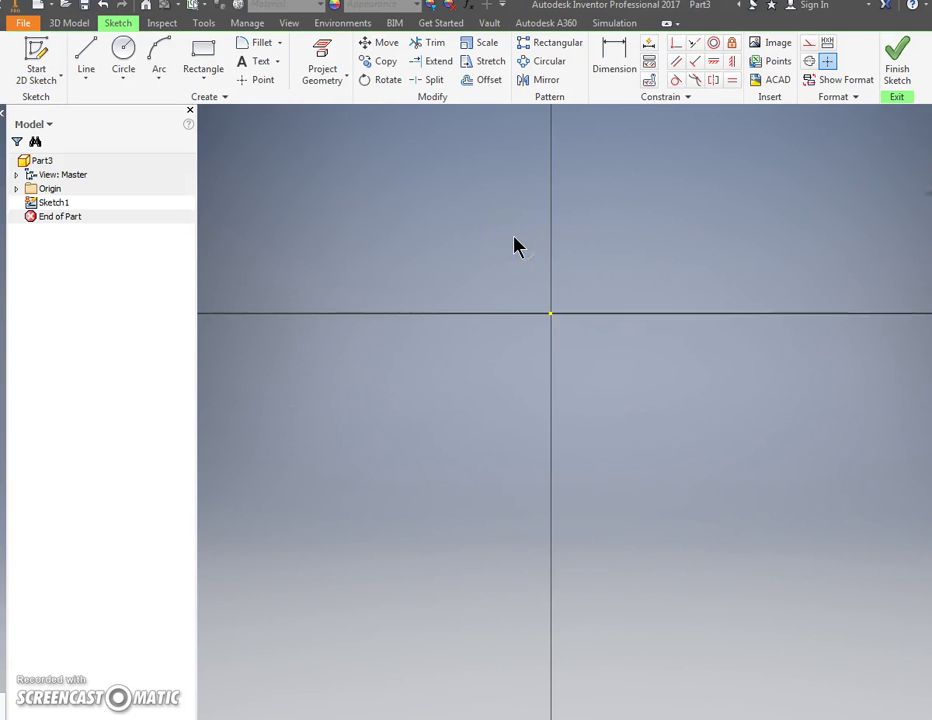
pyautogui.moveTo(526, 245); pyautogui.dragTo(379, 200, button='middle')
# Draw a 14 by 5 in rectangle from the origin and finish the sketch.
pyautogui.click(205, 62)
pyautogui.click(390, 269)
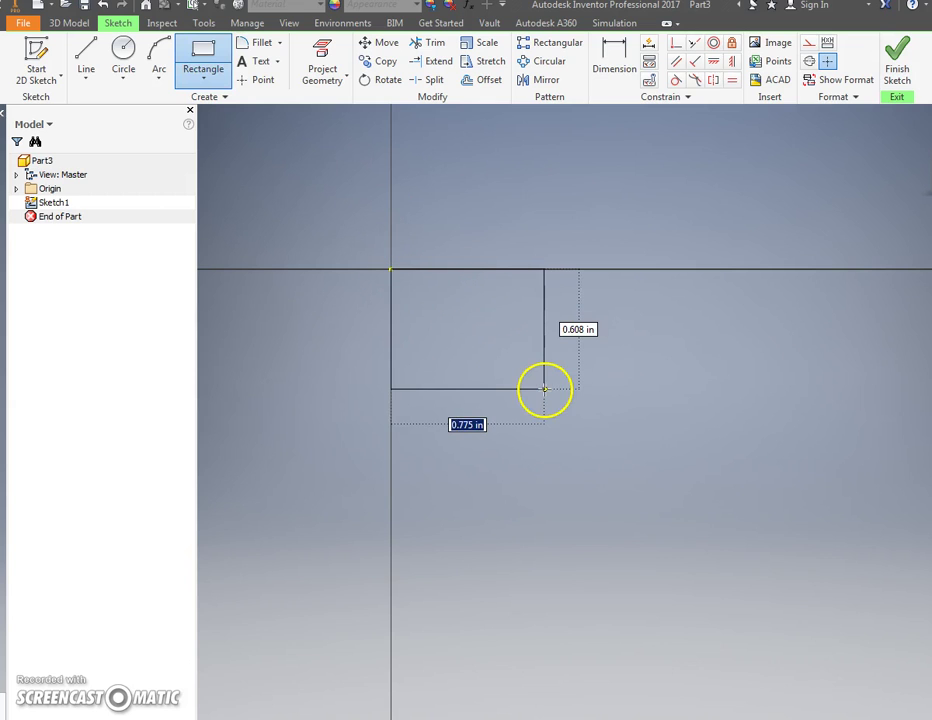
pyautogui.scroll(-5, 544, 388)
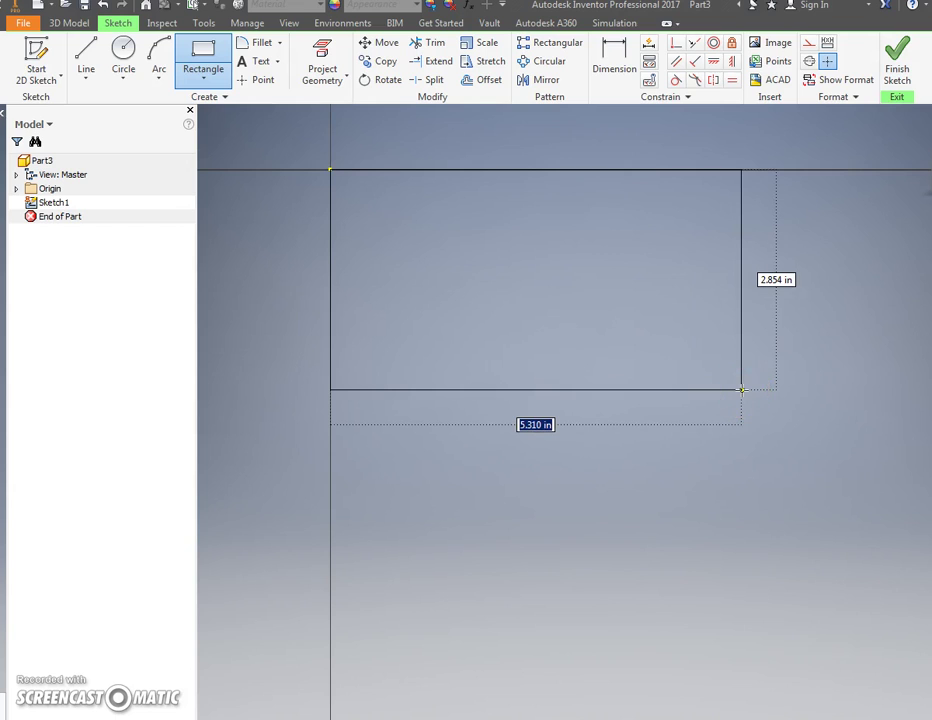
pyautogui.write('14')
pyautogui.press('Tab')
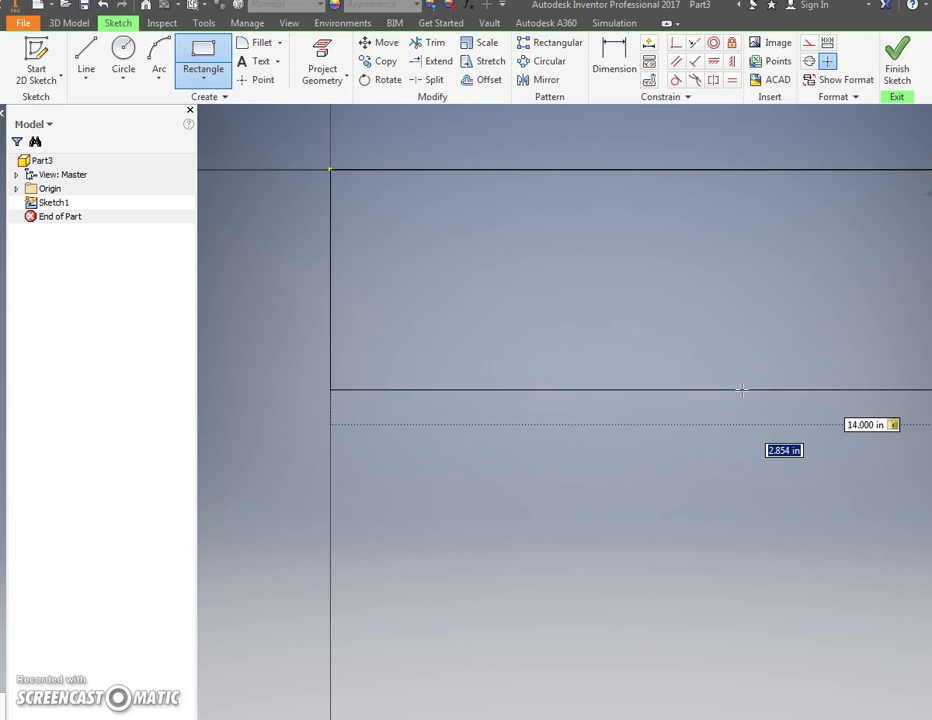
pyautogui.scroll(-5, 741, 390)
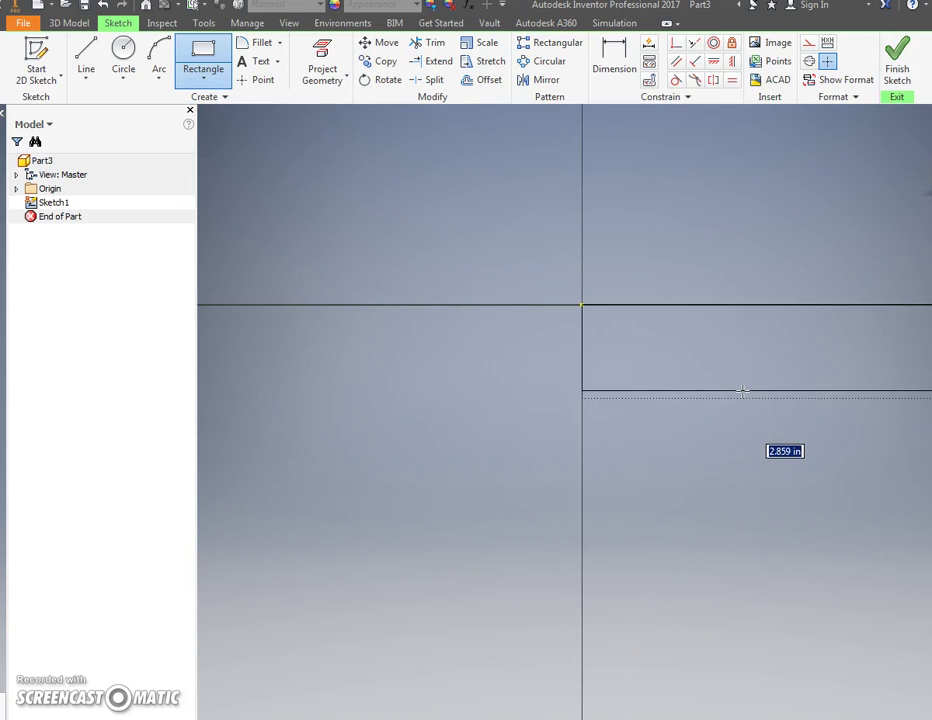
pyautogui.moveTo(738, 389)
pyautogui.mouseDown(button='middle')
pyautogui.moveTo(335, 310)
pyautogui.moveTo(681, 407)
pyautogui.mouseUp(button='middle')
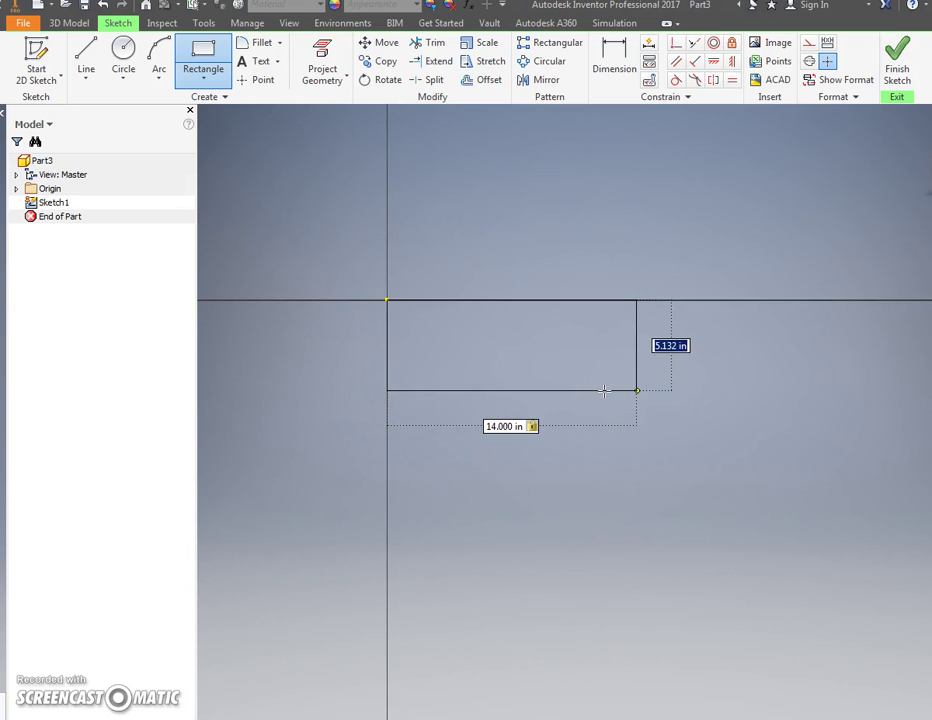
pyautogui.write('5')
pyautogui.press('Return')
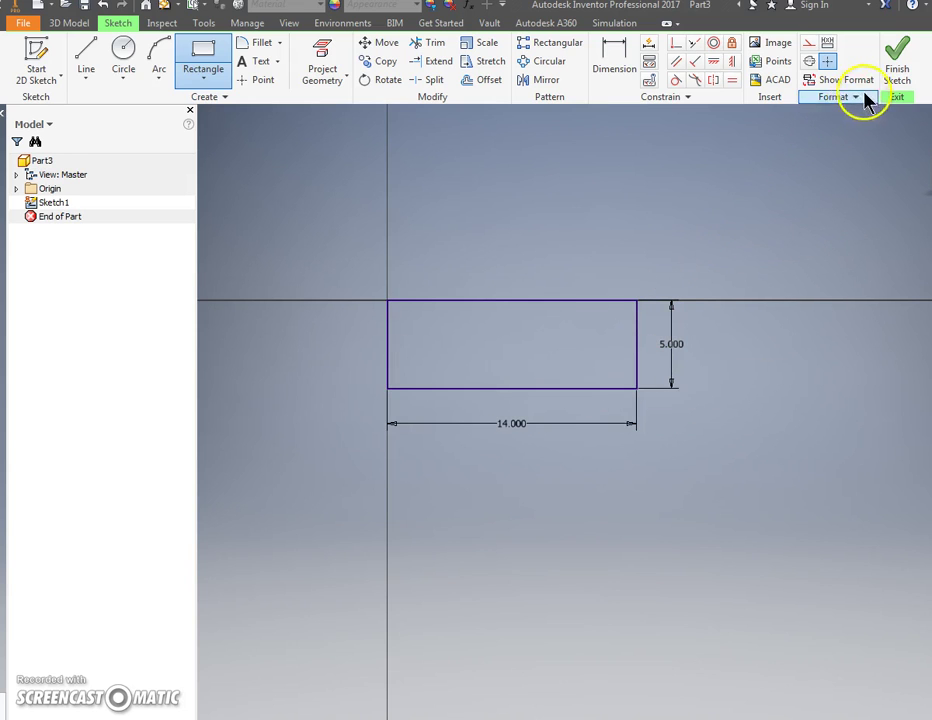
pyautogui.click(896, 60)
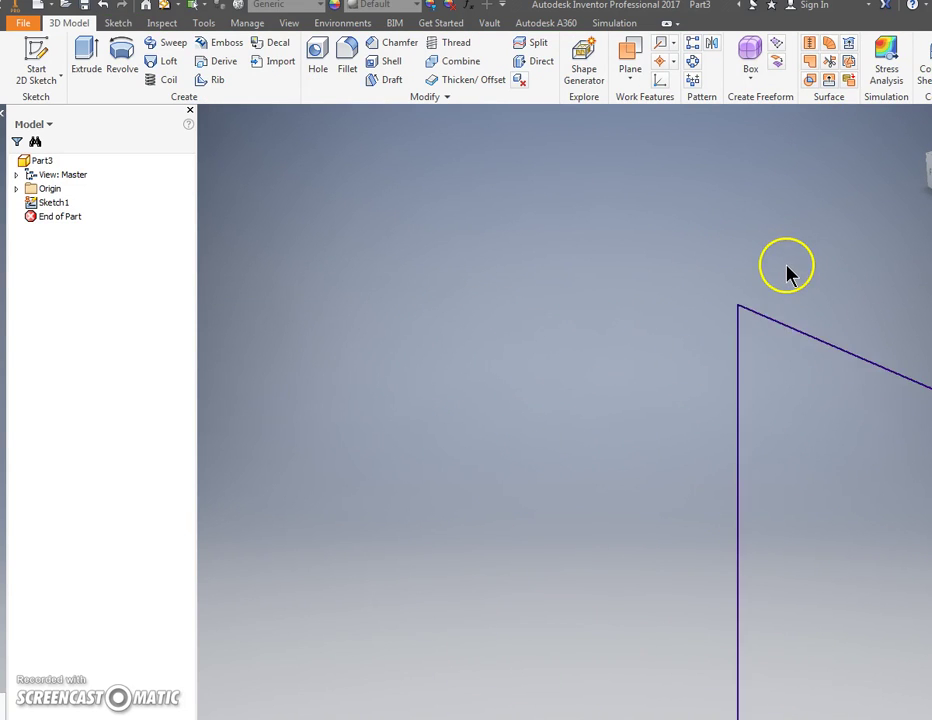
# Extrude the 14 by 5 rectangle .25 in and apply Flaked Satin - Blue.
pyautogui.scroll(5, 400, 230)
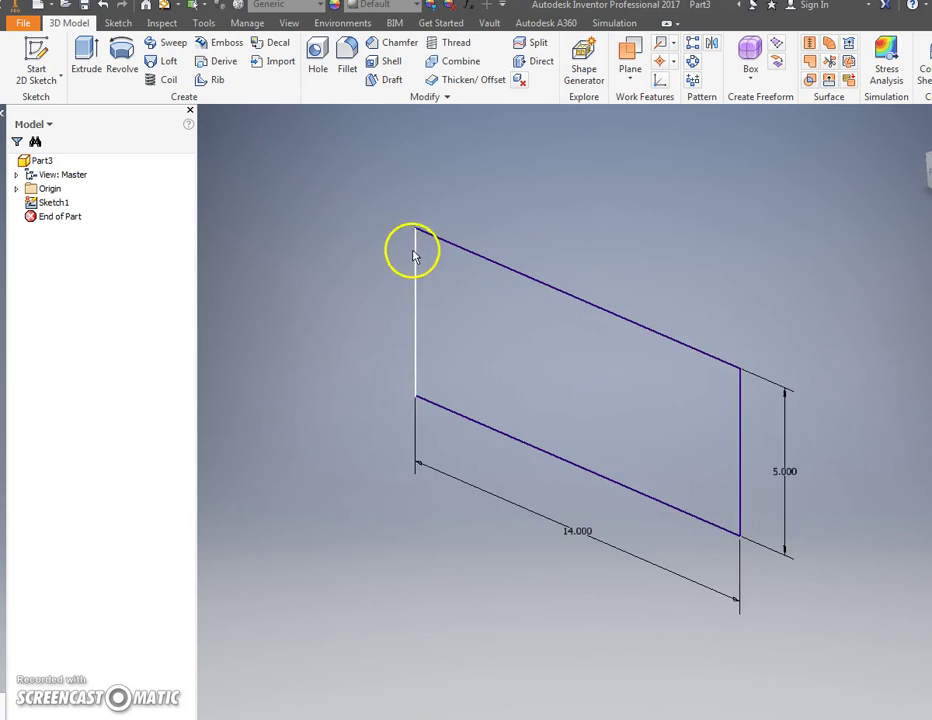
pyautogui.click(86, 58)
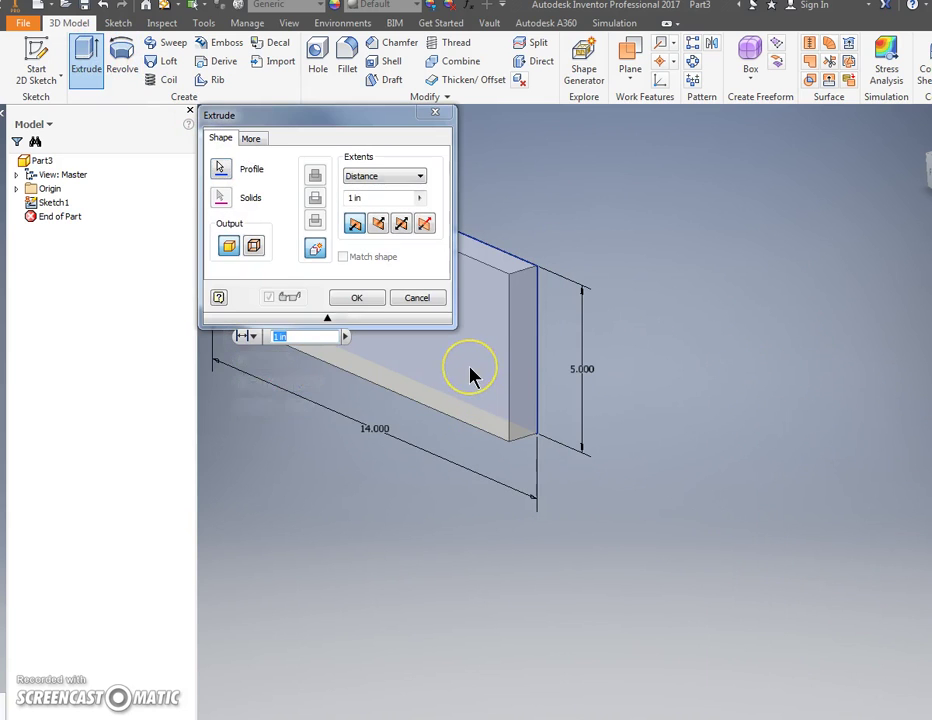
pyautogui.write('.25')
pyautogui.press('Return')
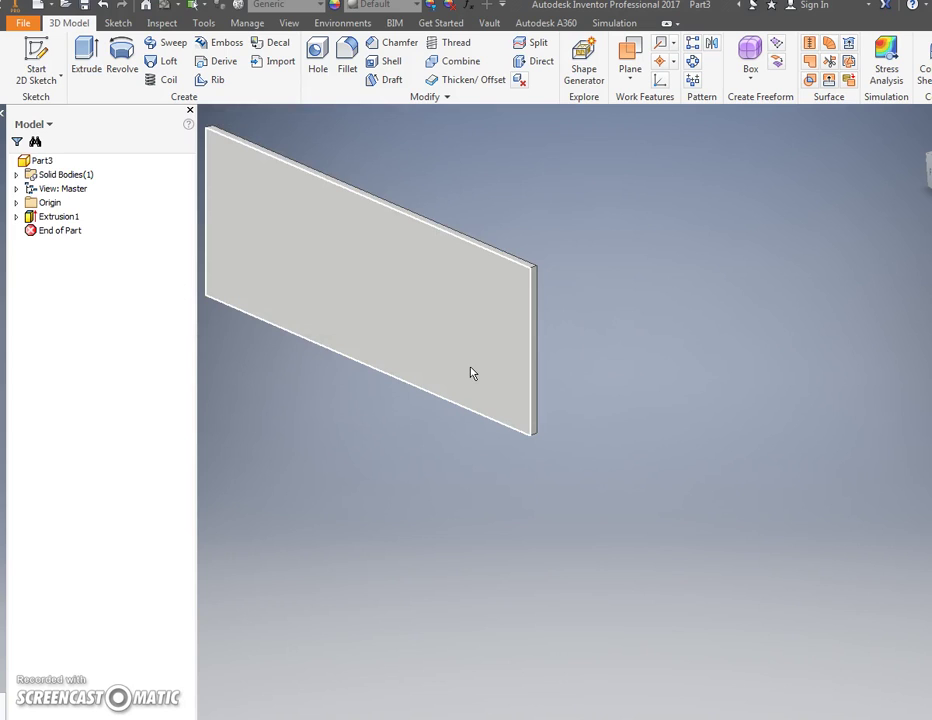
pyautogui.click(390, 8)
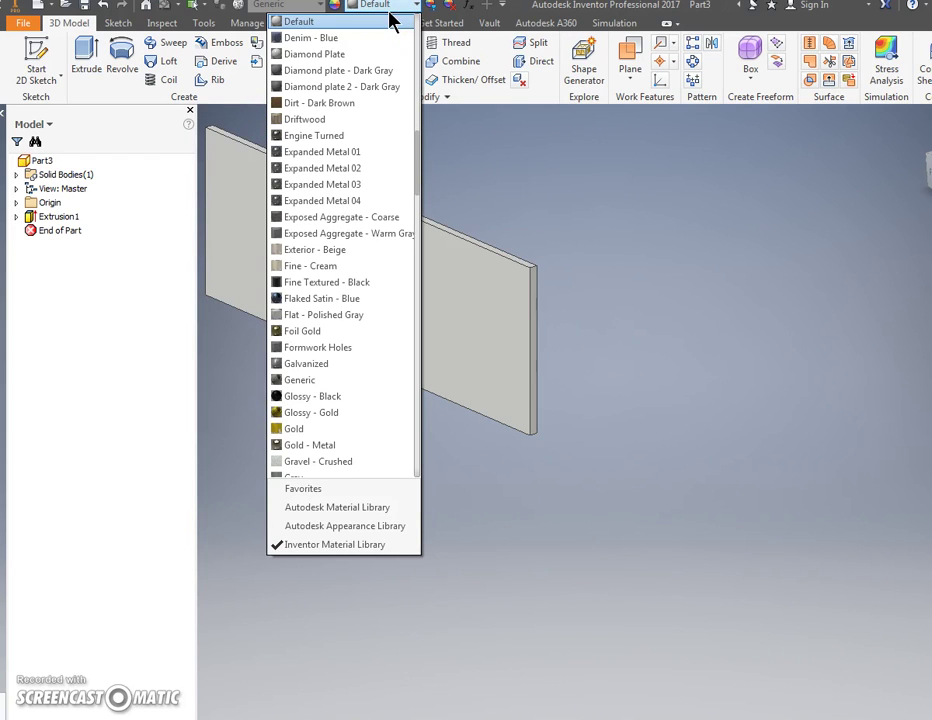
pyautogui.click(322, 298)
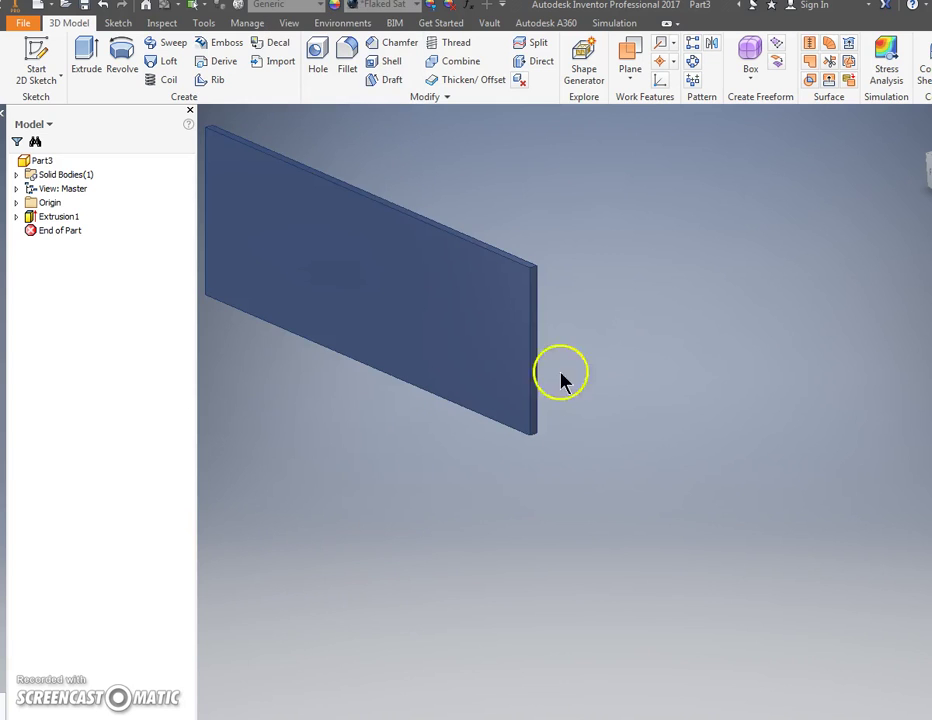
# Save the blue plate as 'right side of the roof'.
pyautogui.click(24, 24)
pyautogui.click(40, 183)
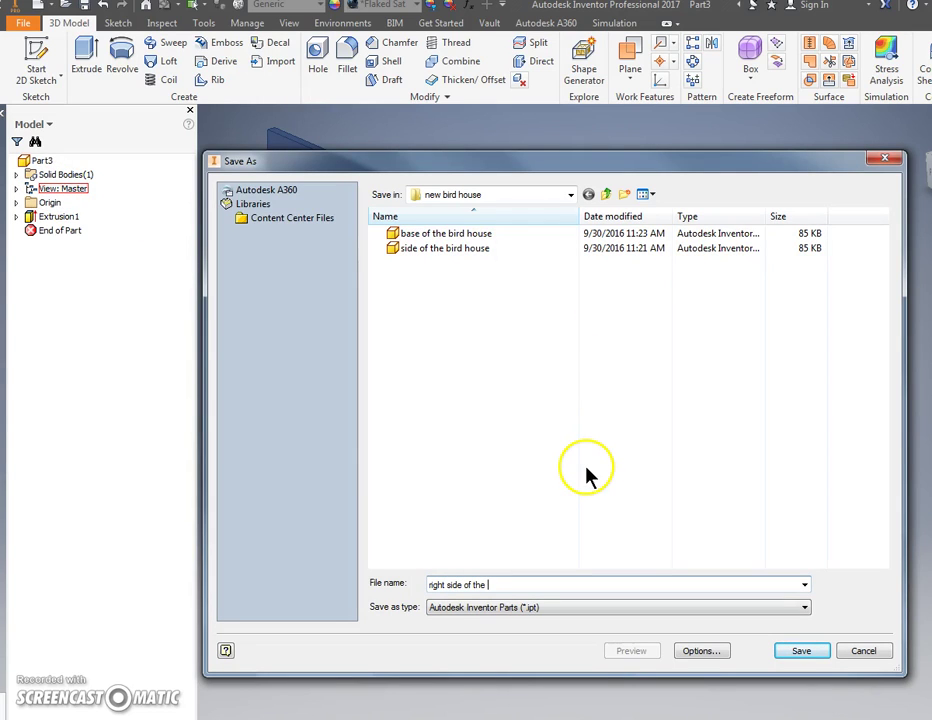
pyautogui.press('Return')
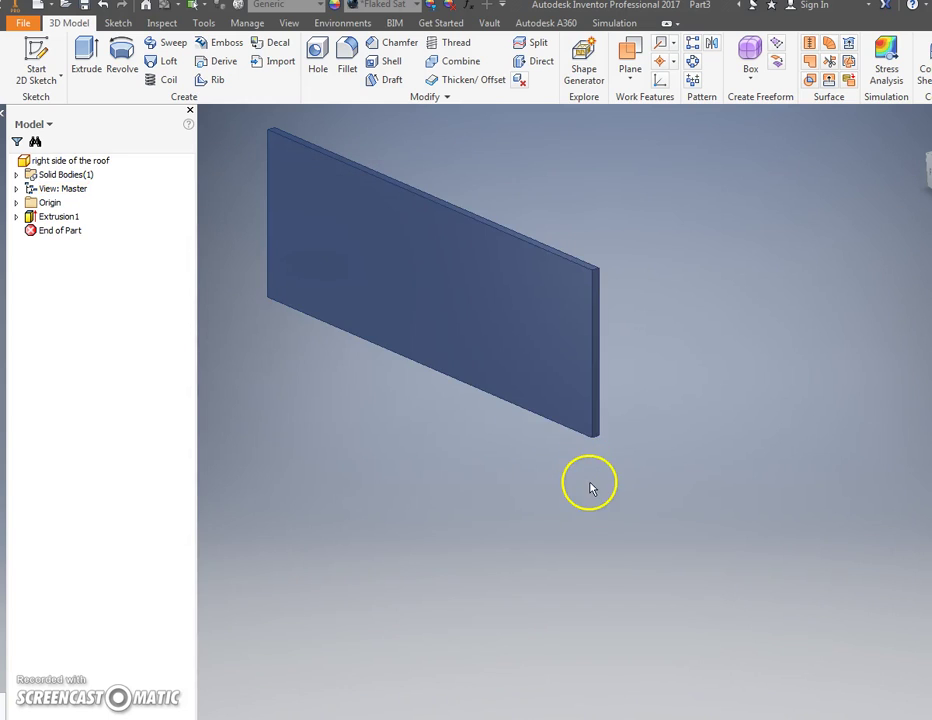
# Reposition the plate in the view, then bring up the Create New File templates.
pyautogui.scroll(3, 463, 388)
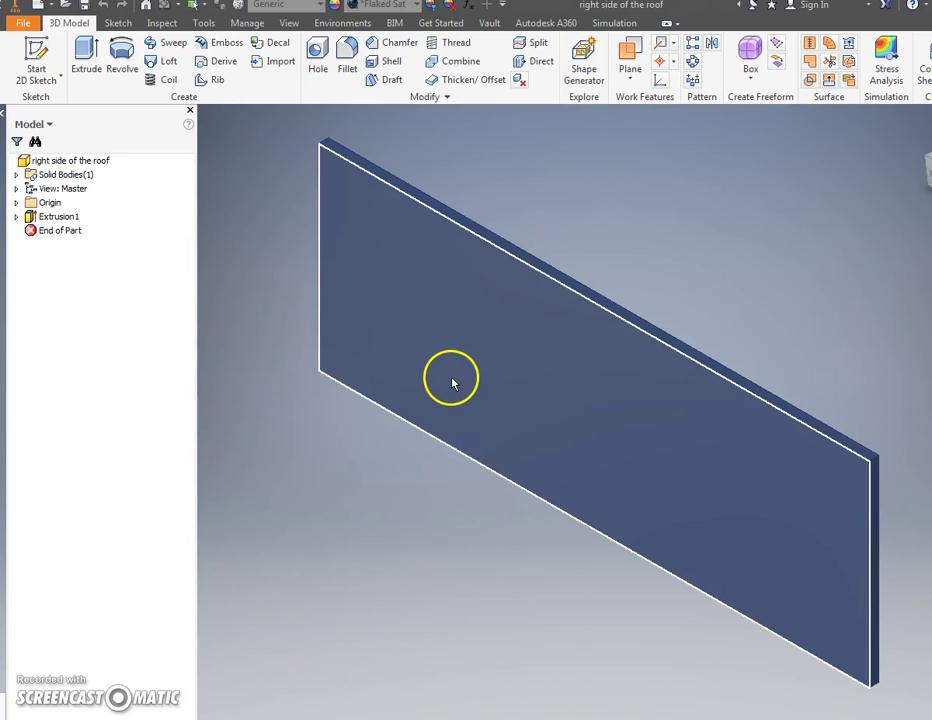
pyautogui.scroll(2, 468, 320)
pyautogui.scroll(-5, 470, 313)
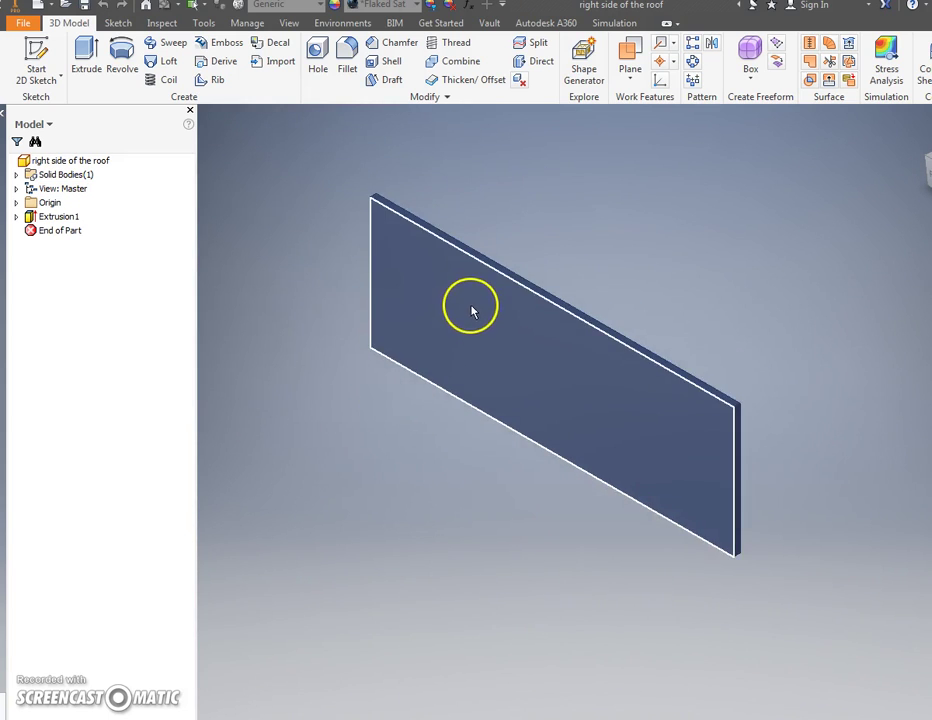
pyautogui.moveTo(553, 237); pyautogui.dragTo(435, 196, button='middle')
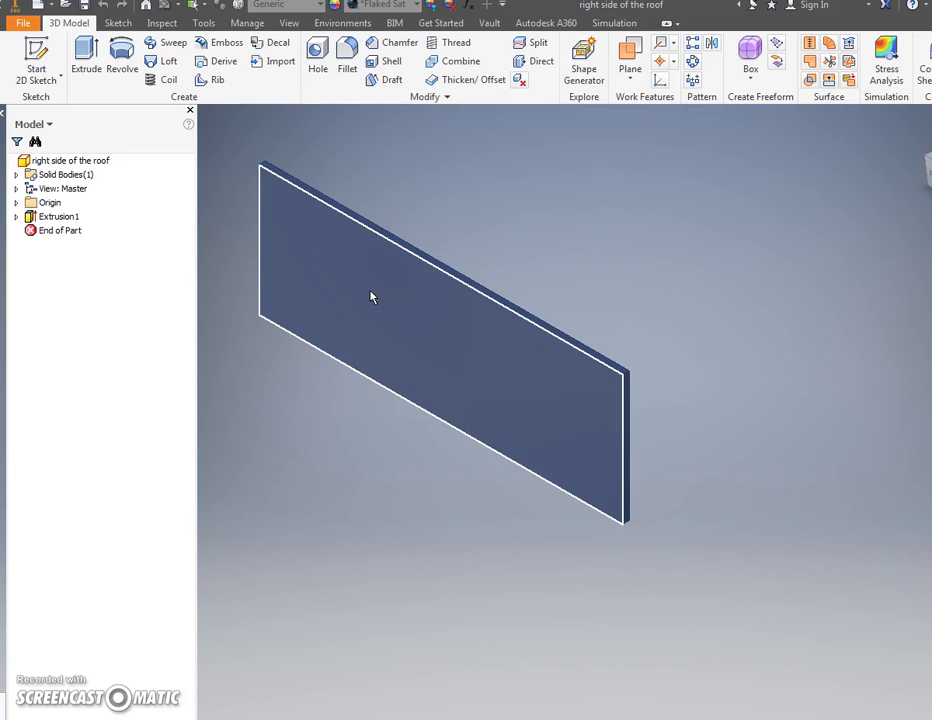
pyautogui.moveTo(395, 317); pyautogui.dragTo(400, 362)
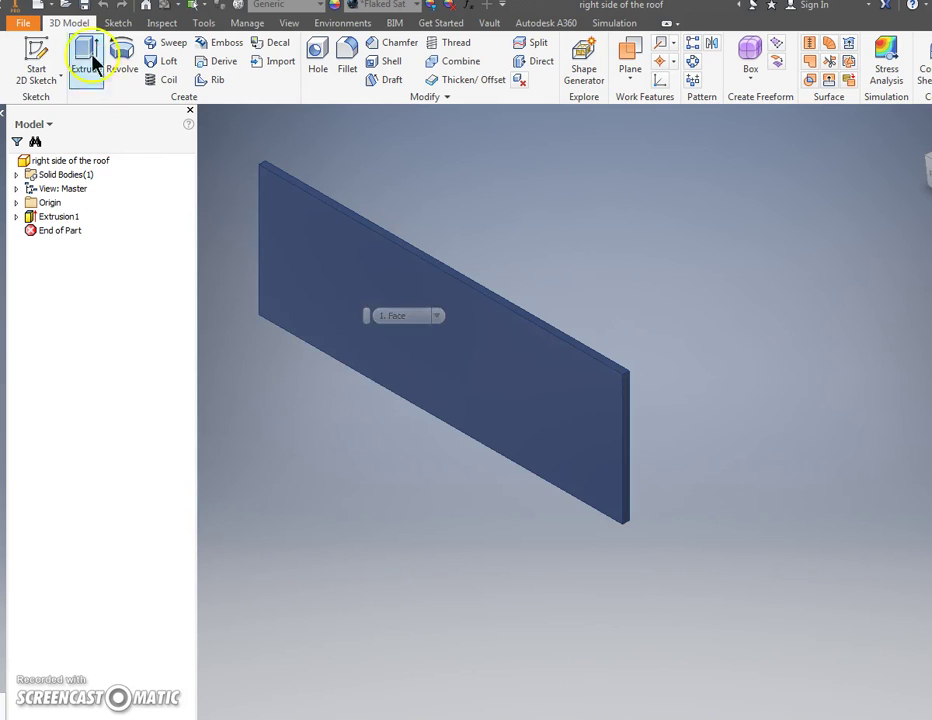
pyautogui.click(22, 23)
pyautogui.click(37, 82)
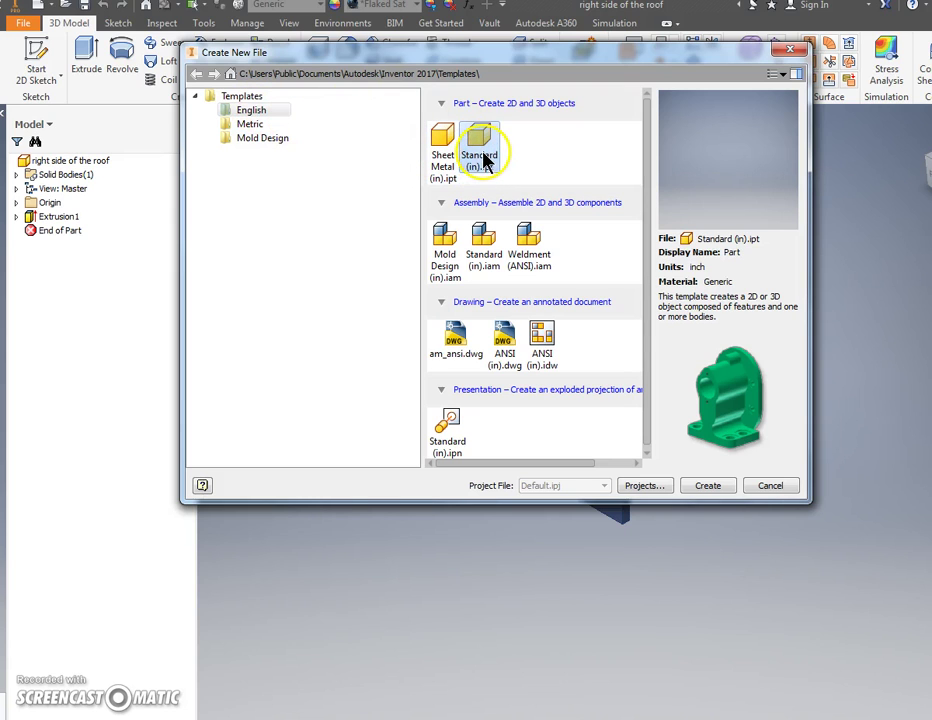
# Create a new part from Standard (in).ipt and start a 2D sketch on the XY plane.
pyautogui.doubleClick(483, 160)
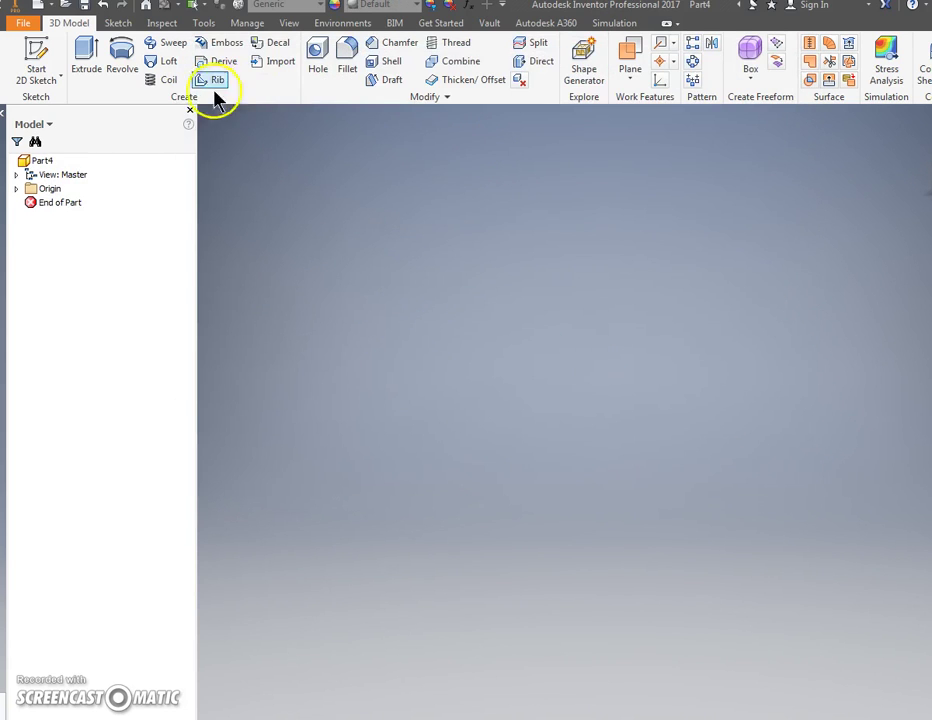
pyautogui.click(34, 58)
pyautogui.click(531, 246)
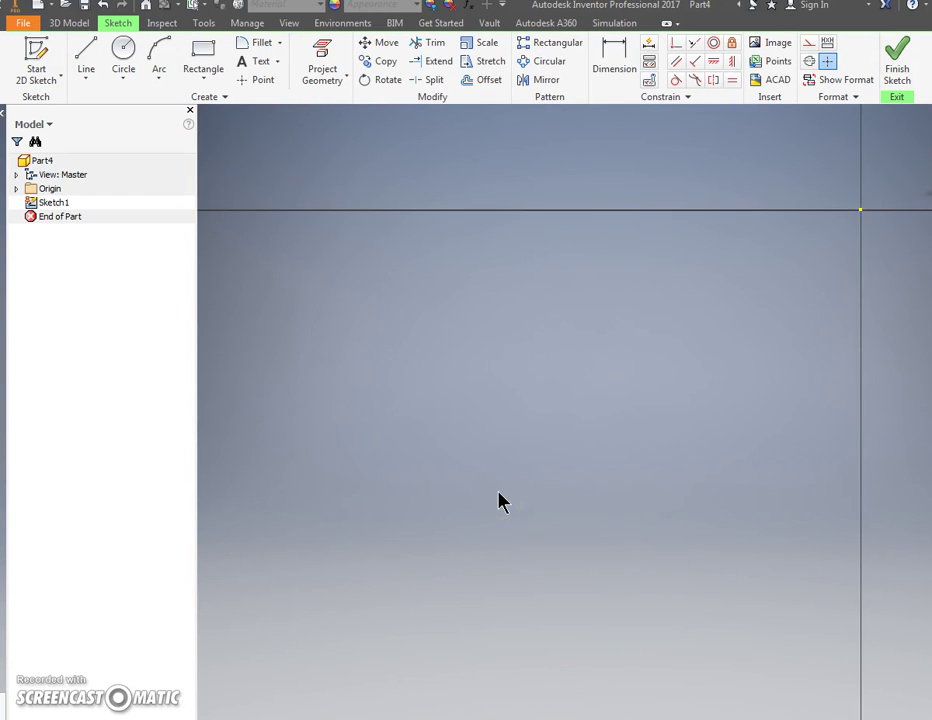
pyautogui.click(503, 505)
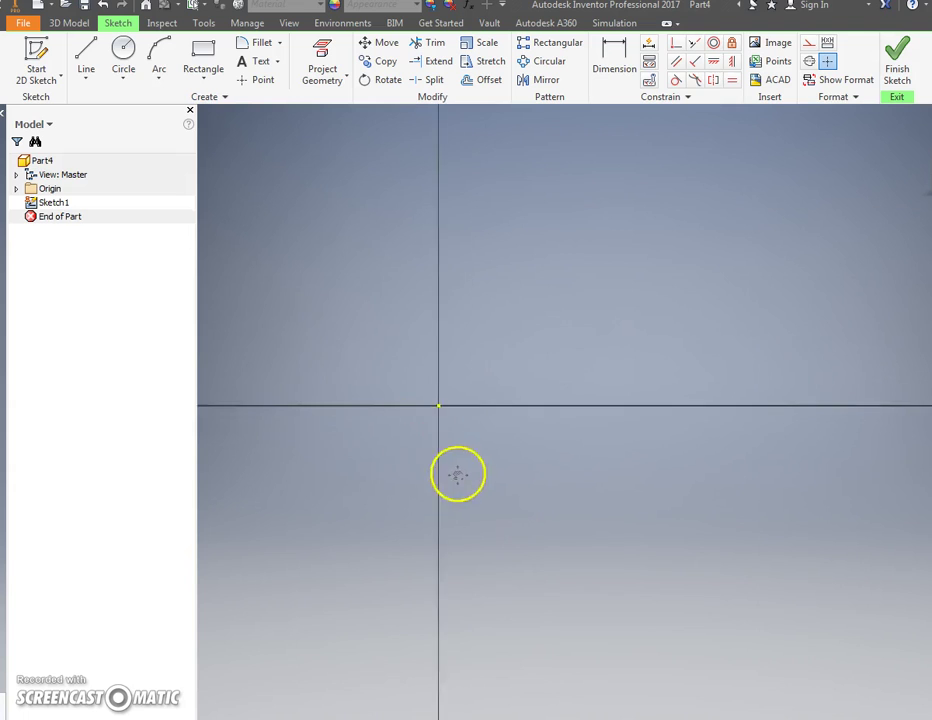
# Draw a 14.000 by 4.750 in rectangle from the origin and finish the sketch.
pyautogui.click(202, 58)
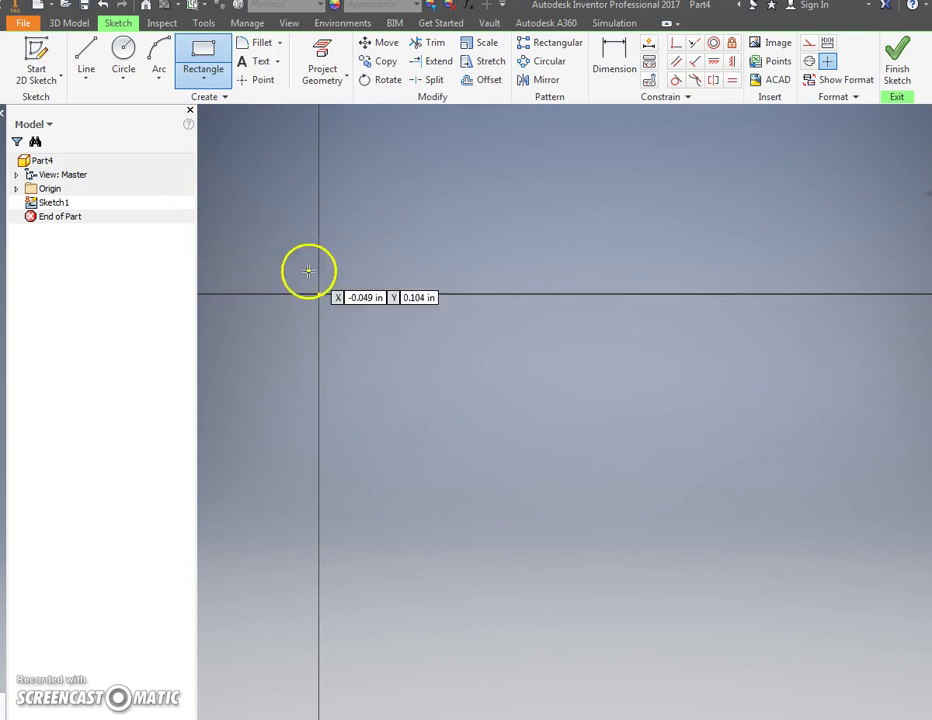
pyautogui.click(318, 294)
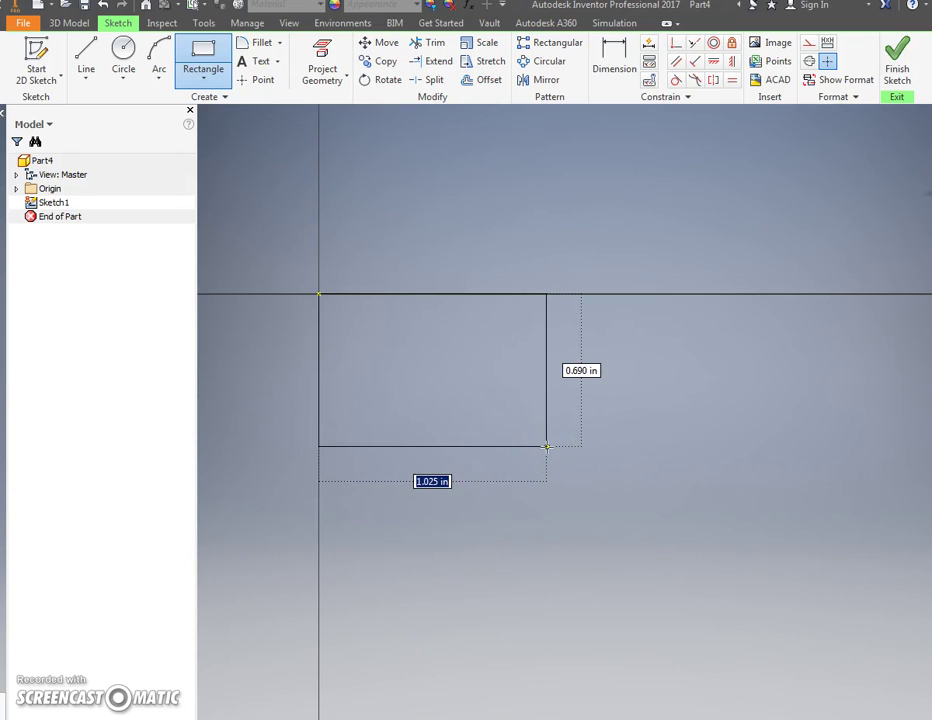
pyautogui.write('14')
pyautogui.press('Tab')
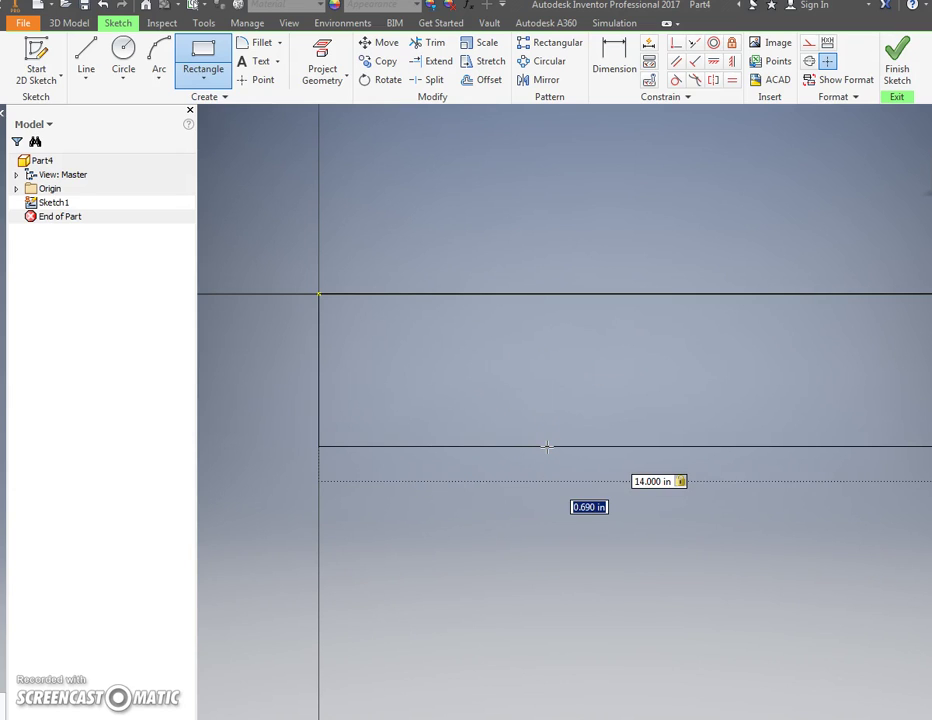
pyautogui.write('4.7')
pyautogui.press('Return')
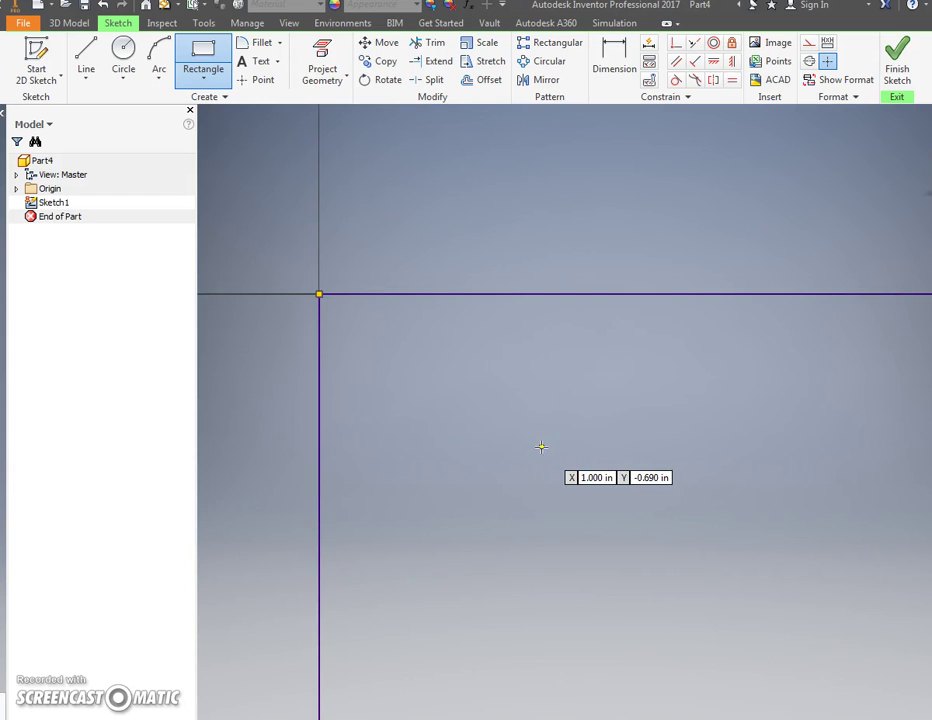
pyautogui.middleClick(541, 462)
pyautogui.click(896, 66)
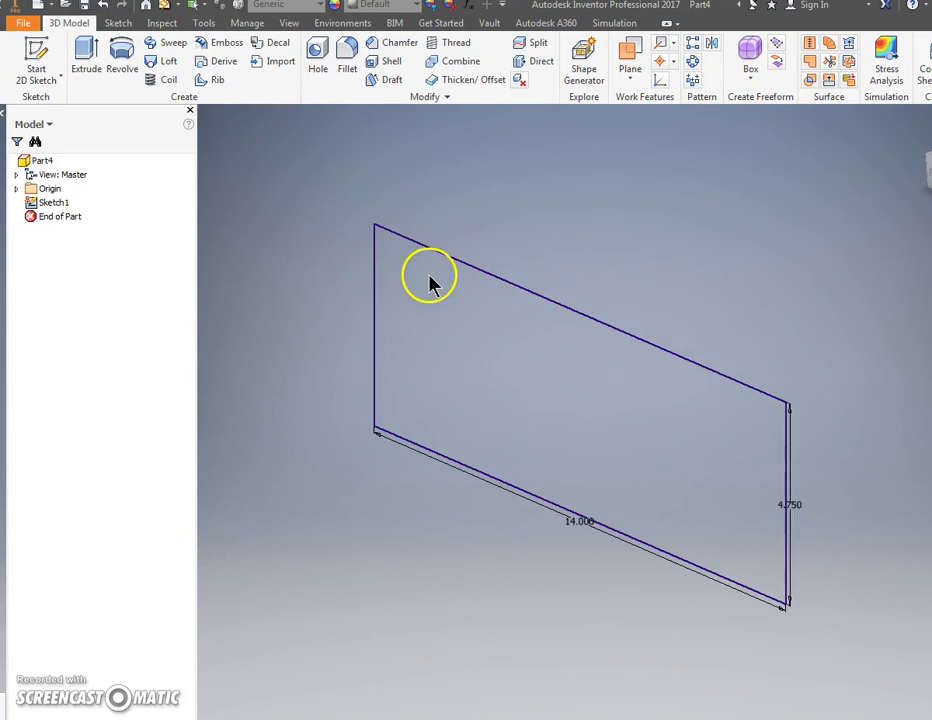
# Extrude the rectangle 0.25 in into a plate.
pyautogui.click(87, 54)
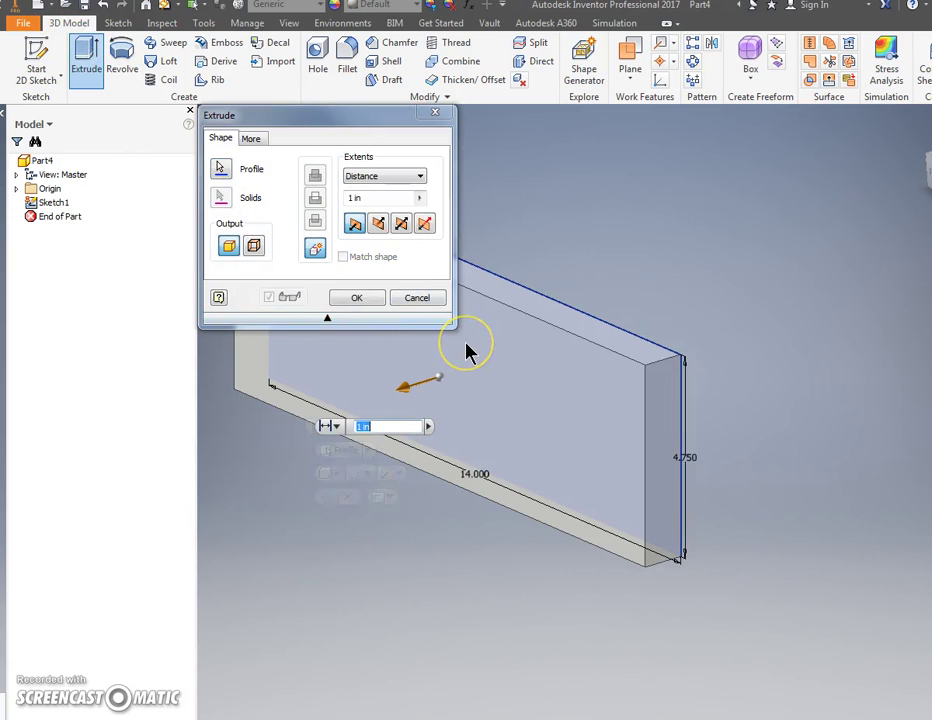
pyautogui.write('.25')
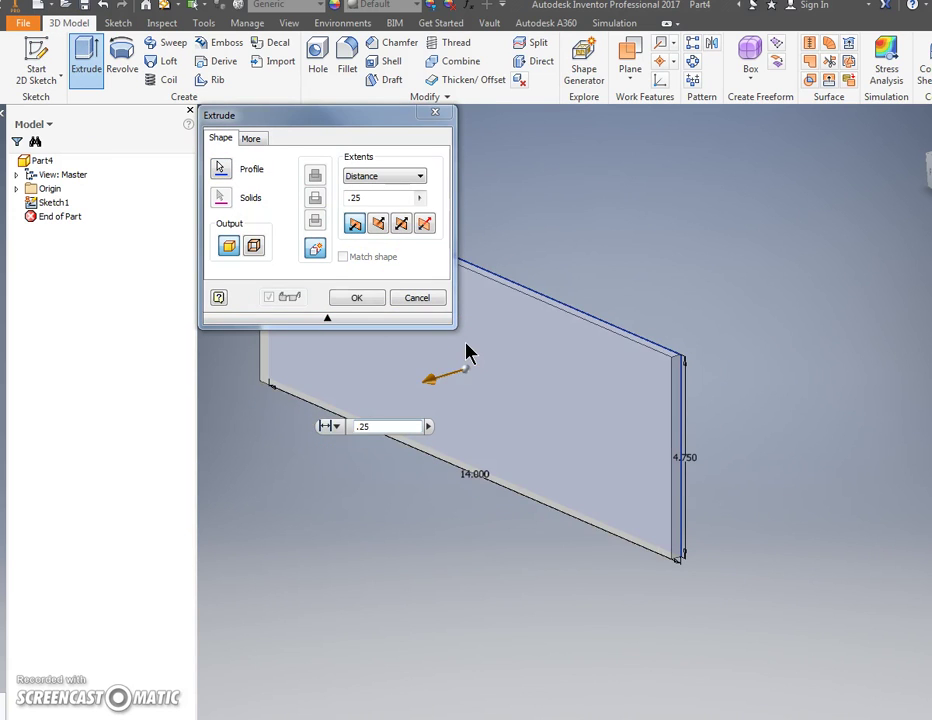
pyautogui.press('Return')
pyautogui.click(407, 265)
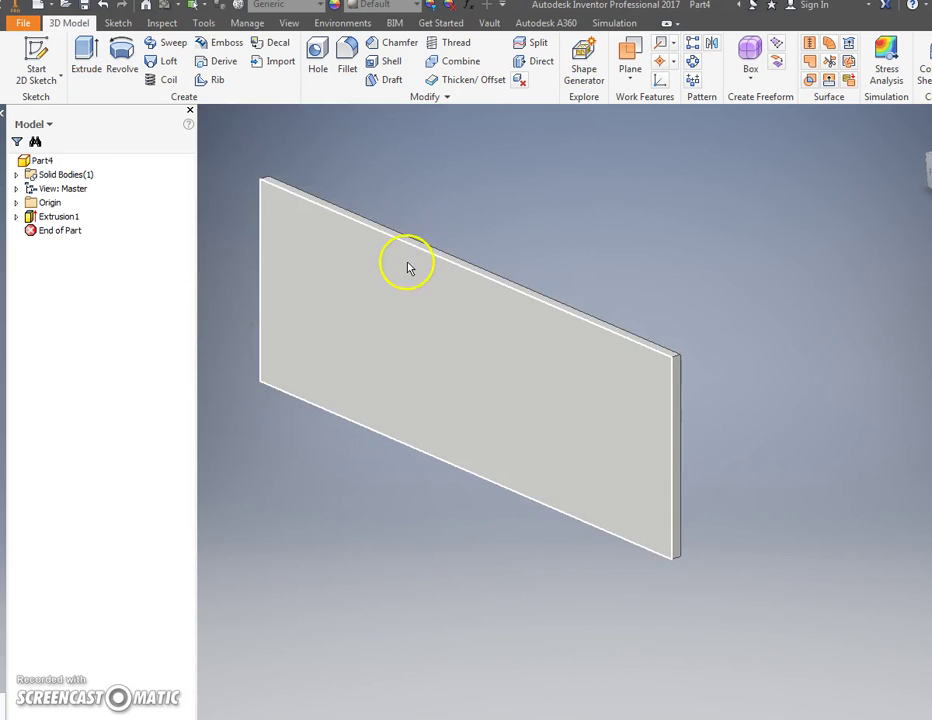
# Apply the Glossy - Black material to the plate.
pyautogui.click(406, 6)
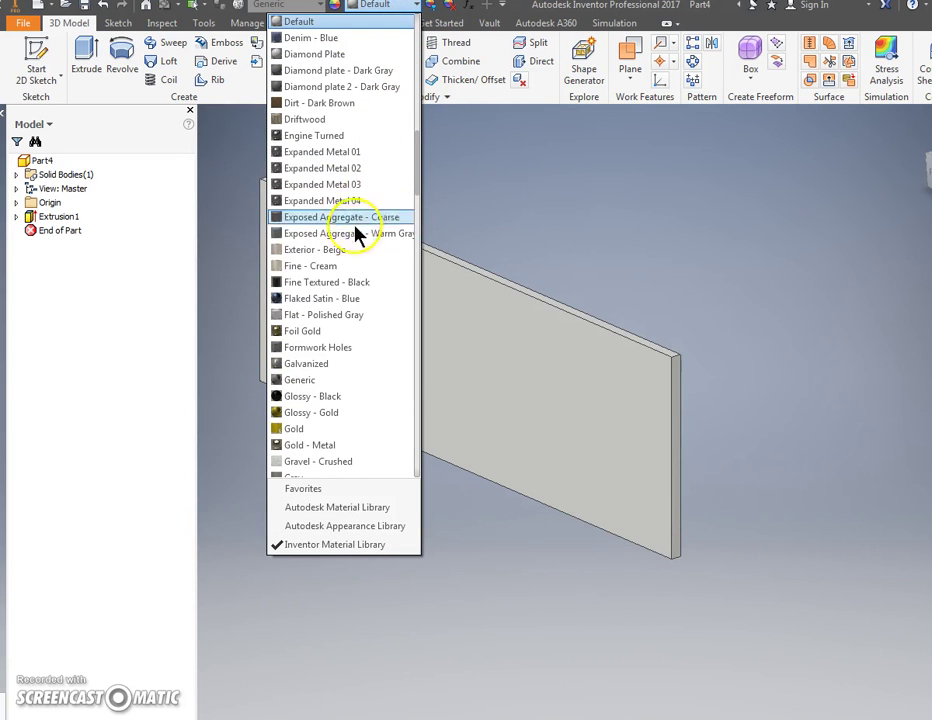
pyautogui.click(326, 400)
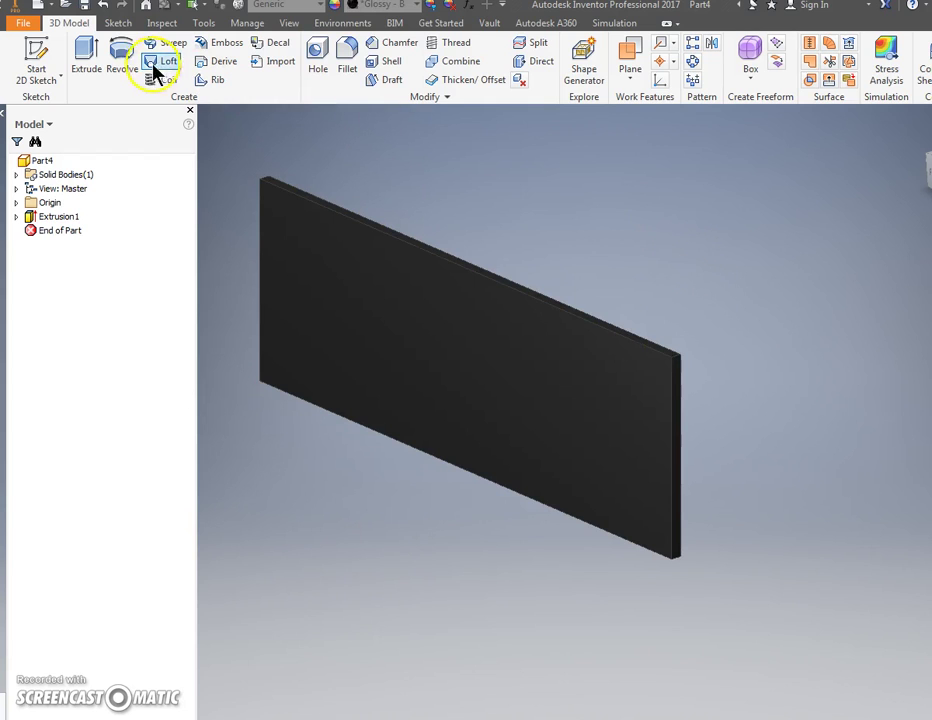
pyautogui.click(20, 24)
# Save the black plate as 'left side of the roof' in the bird house folder.
pyautogui.click(31, 198)
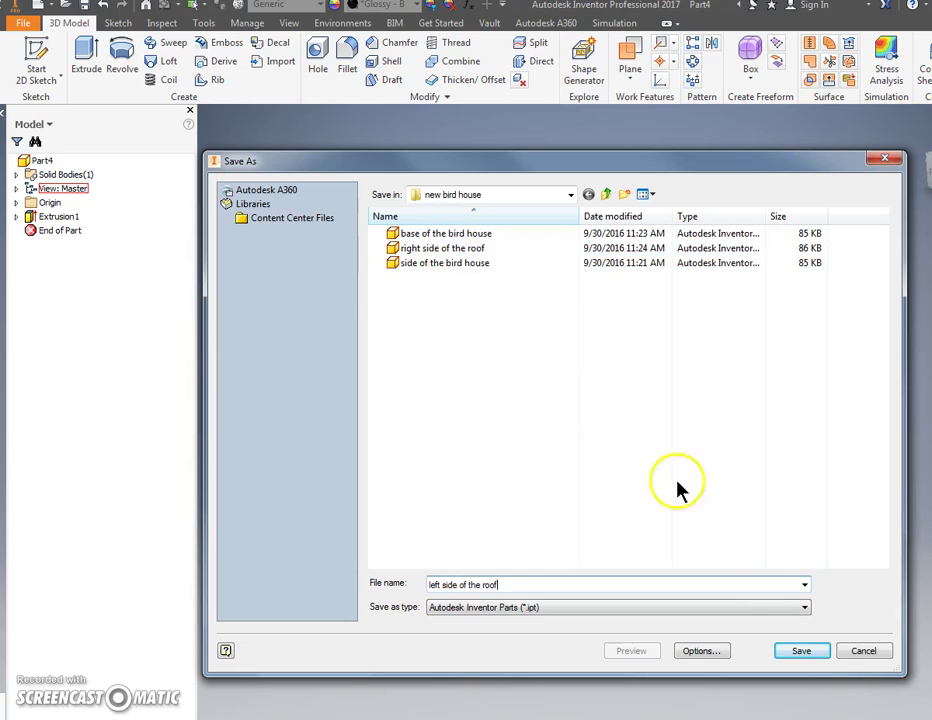
pyautogui.click(799, 651)
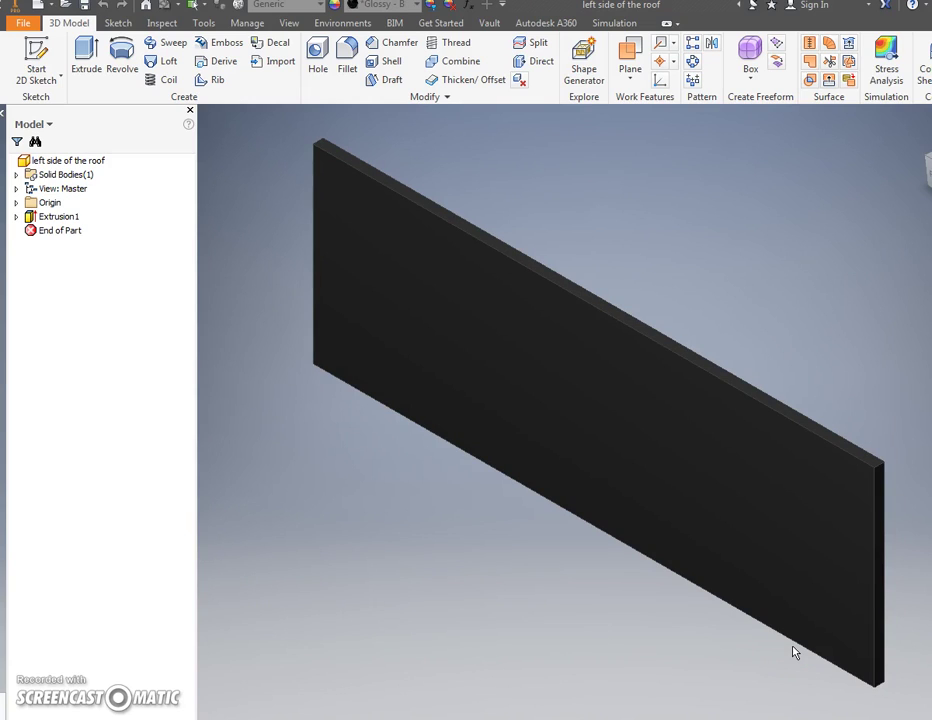
pyautogui.click(774, 628)
# Create a new Standard (in).ipt part and start a 2D sketch on an origin plane.
pyautogui.click(620, 463)
pyautogui.click(23, 27)
pyautogui.click(37, 77)
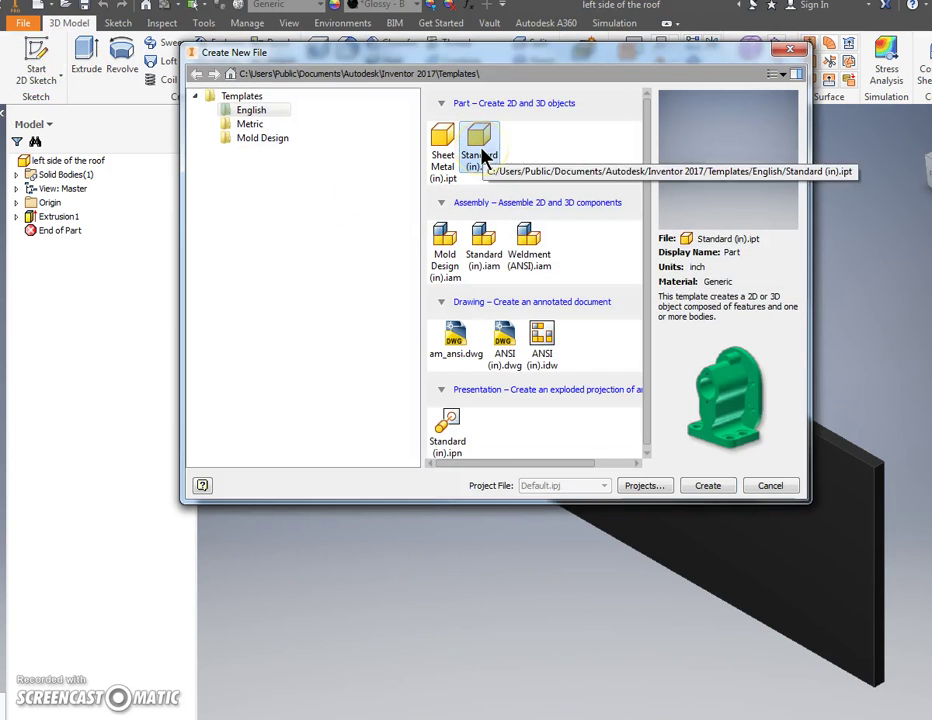
pyautogui.doubleClick(482, 155)
pyautogui.click(46, 56)
pyautogui.click(511, 234)
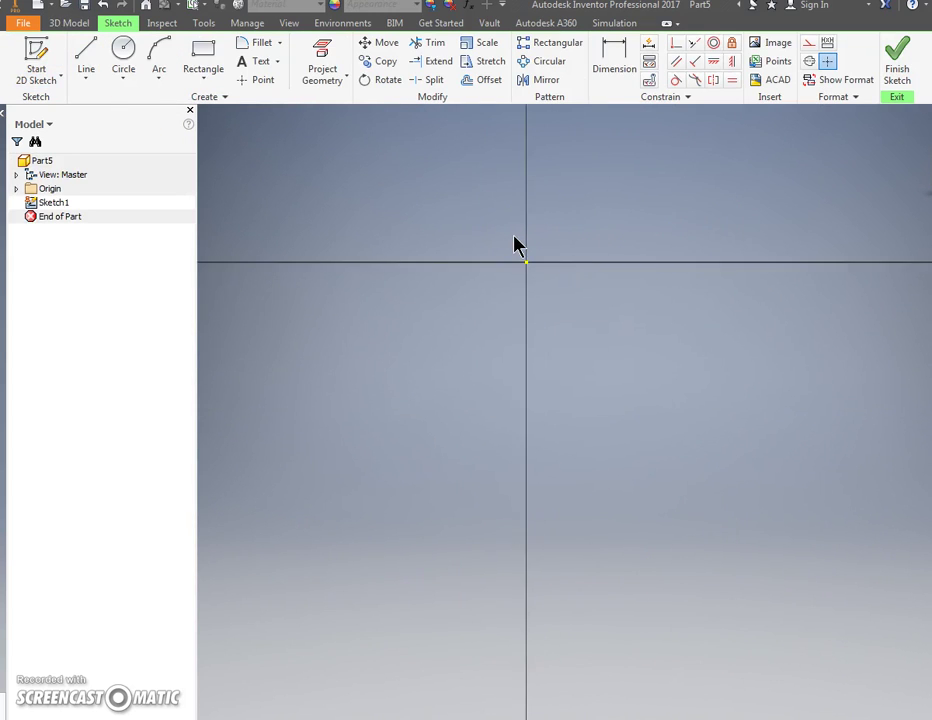
pyautogui.moveTo(516, 245)
pyautogui.mouseDown(button='middle')
pyautogui.moveTo(370, 381)
pyautogui.moveTo(425, 366)
pyautogui.moveTo(431, 410)
pyautogui.mouseUp(button='middle')
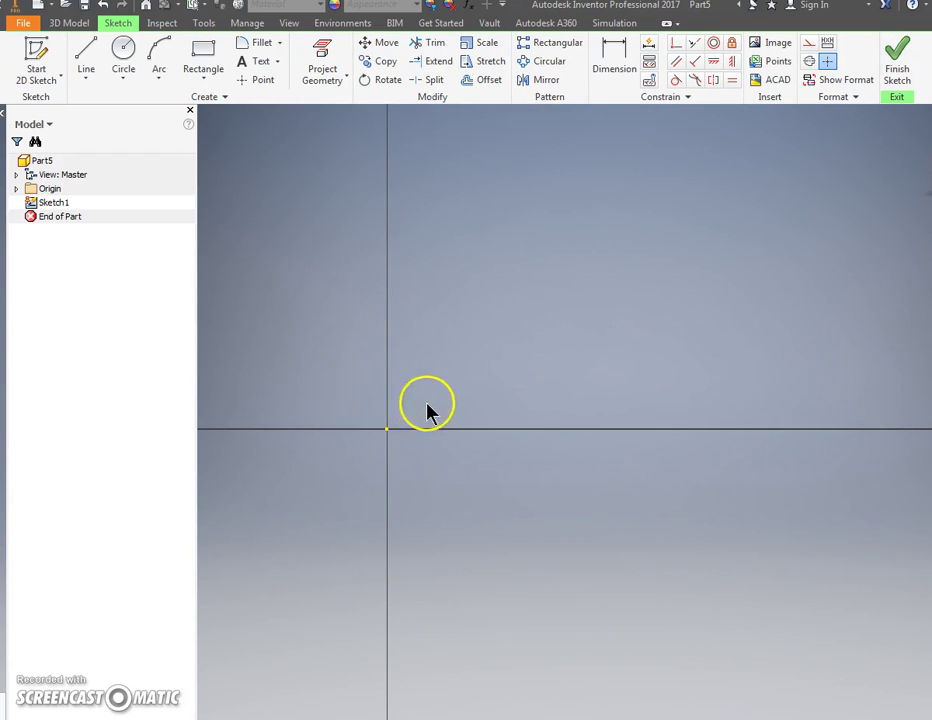
# Draw a 6 in base, an 8 in right side, and a matching left side.
pyautogui.click(95, 50)
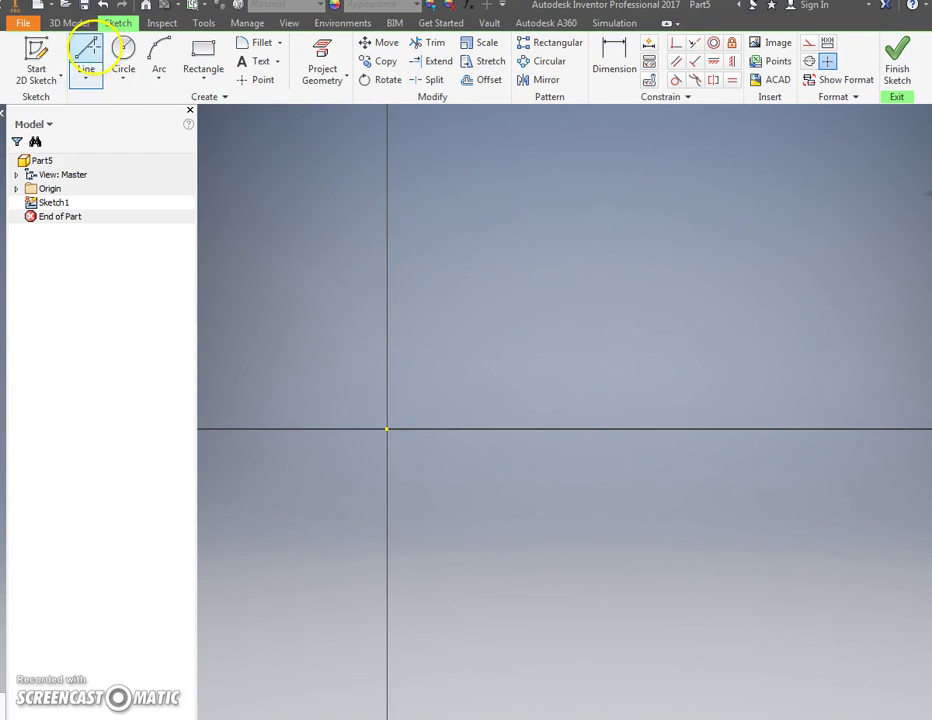
pyautogui.click(386, 429)
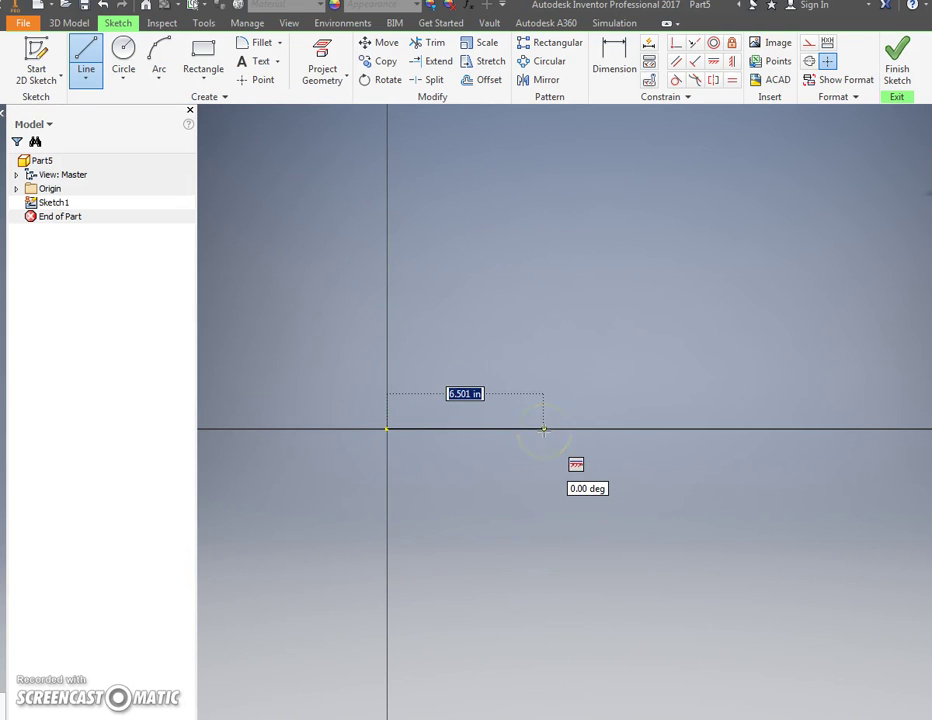
pyautogui.write('6')
pyautogui.press('Return')
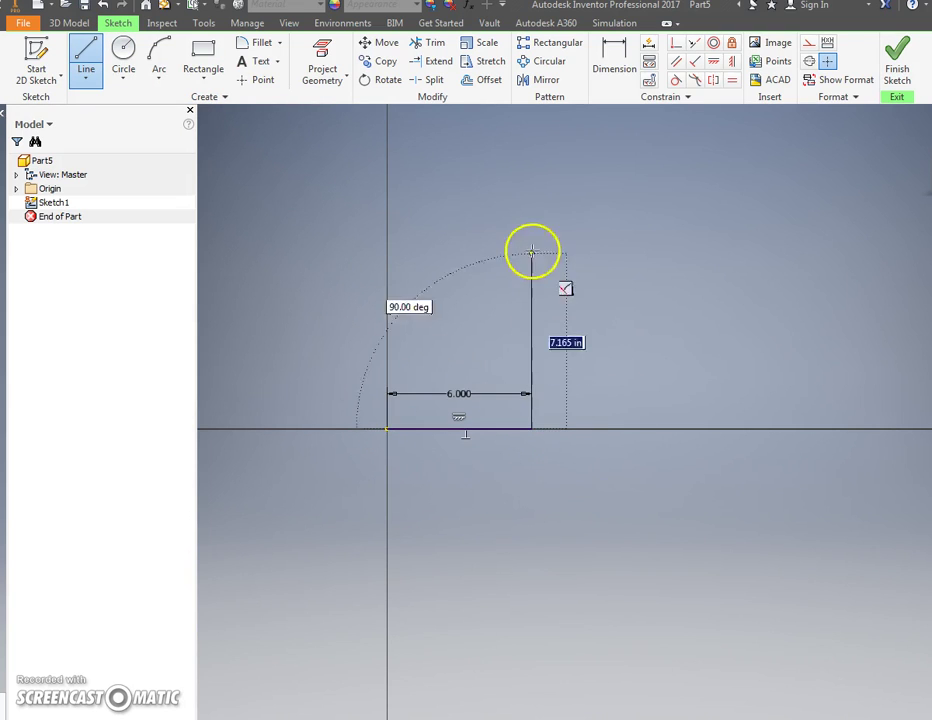
pyautogui.write('8')
pyautogui.press('Return')
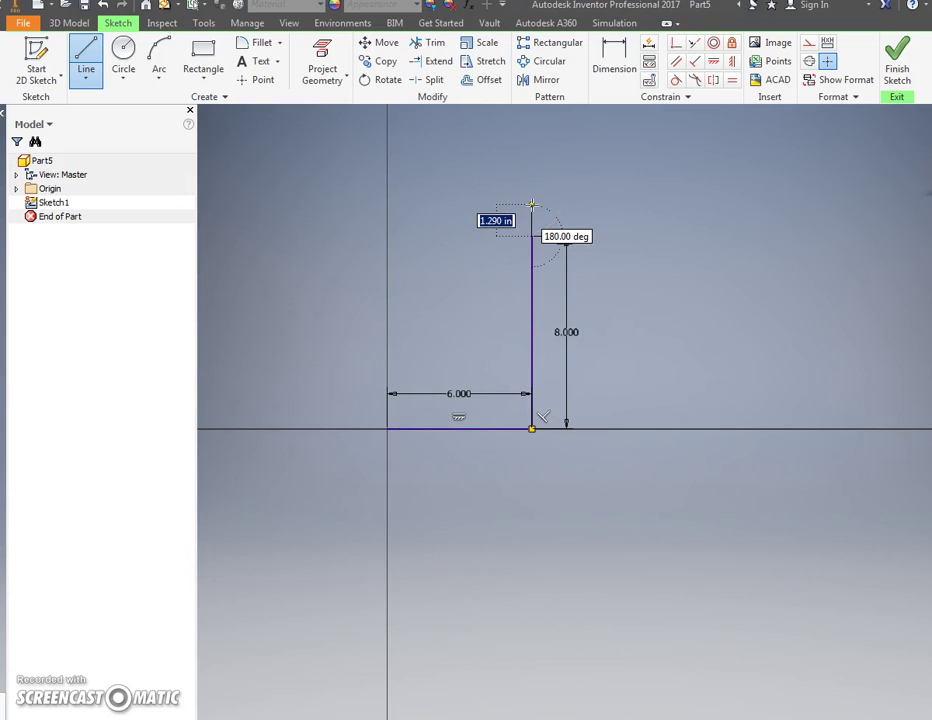
pyautogui.press('Escape')
pyautogui.click(86, 58)
pyautogui.click(388, 429)
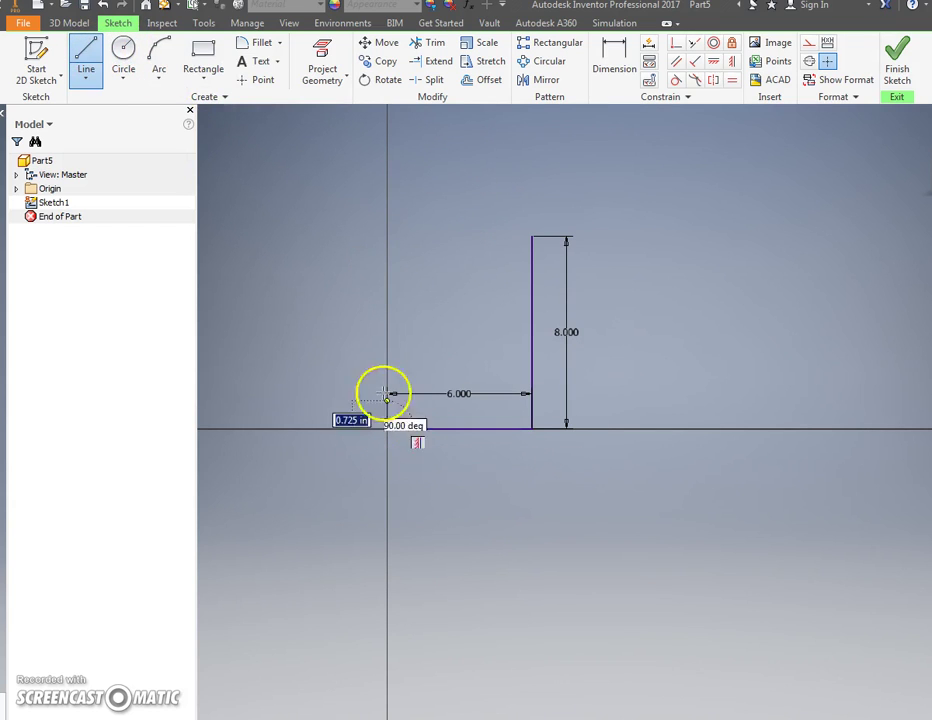
pyautogui.click(388, 232)
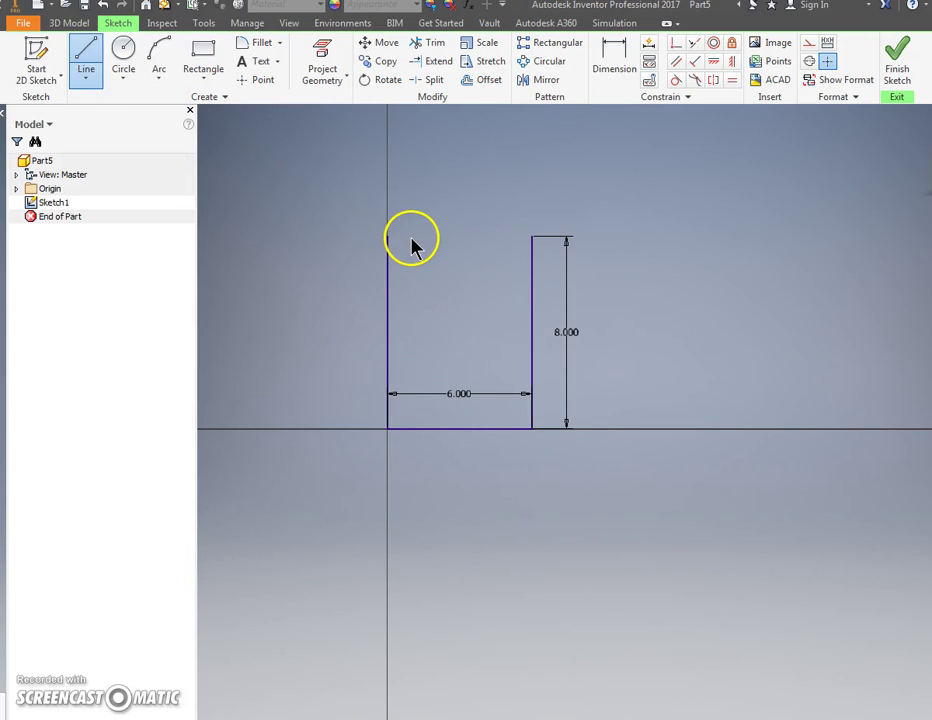
# Draw an 11 in temporary centre line up from the base midpoint.
pyautogui.press('Escape')
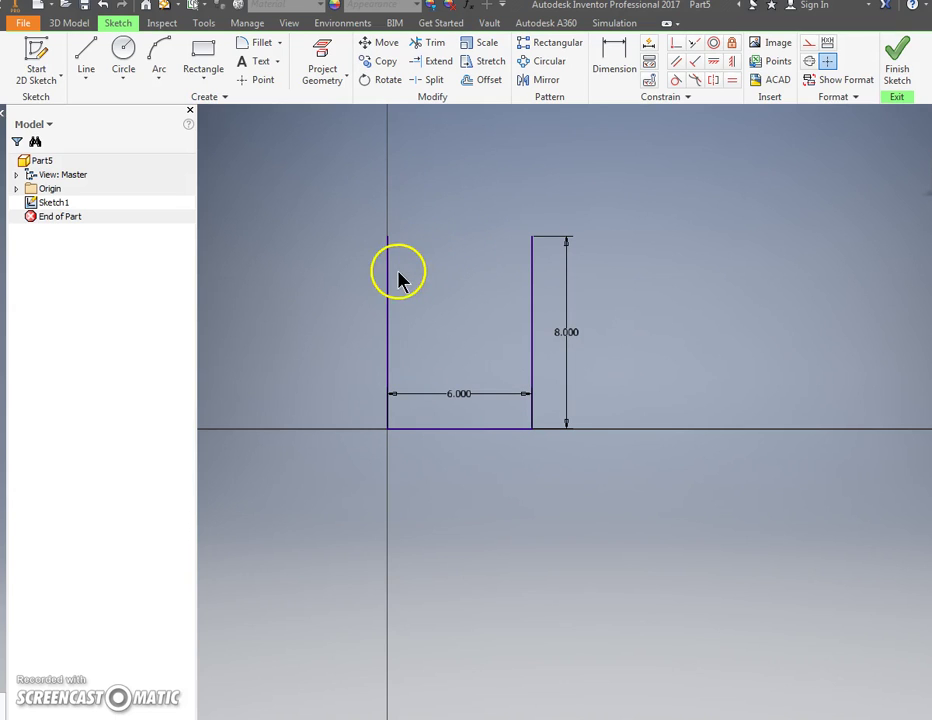
pyautogui.click(90, 55)
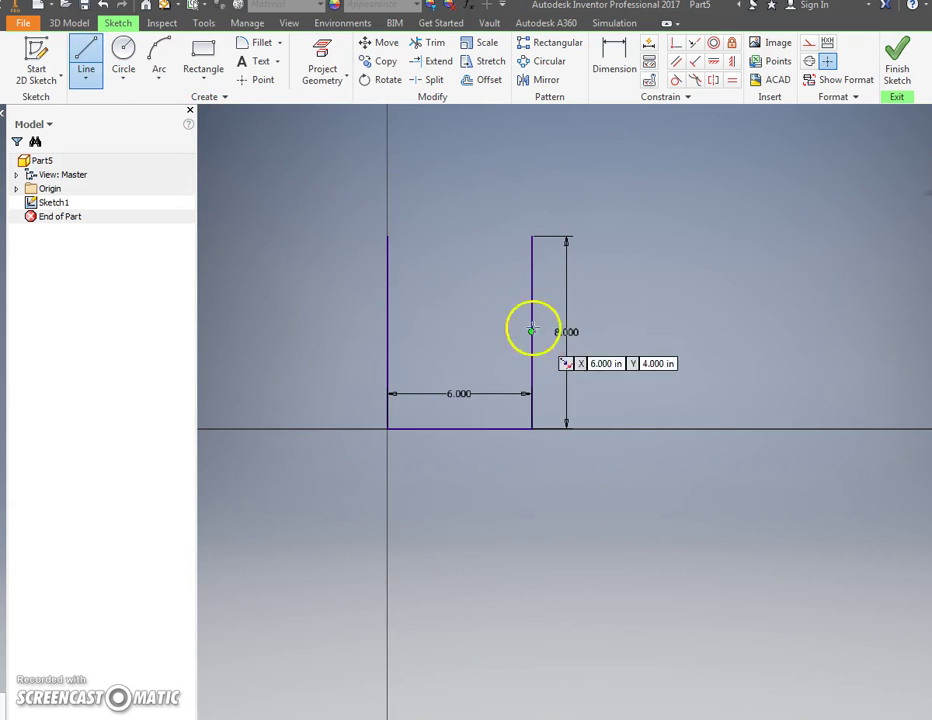
pyautogui.click(459, 427)
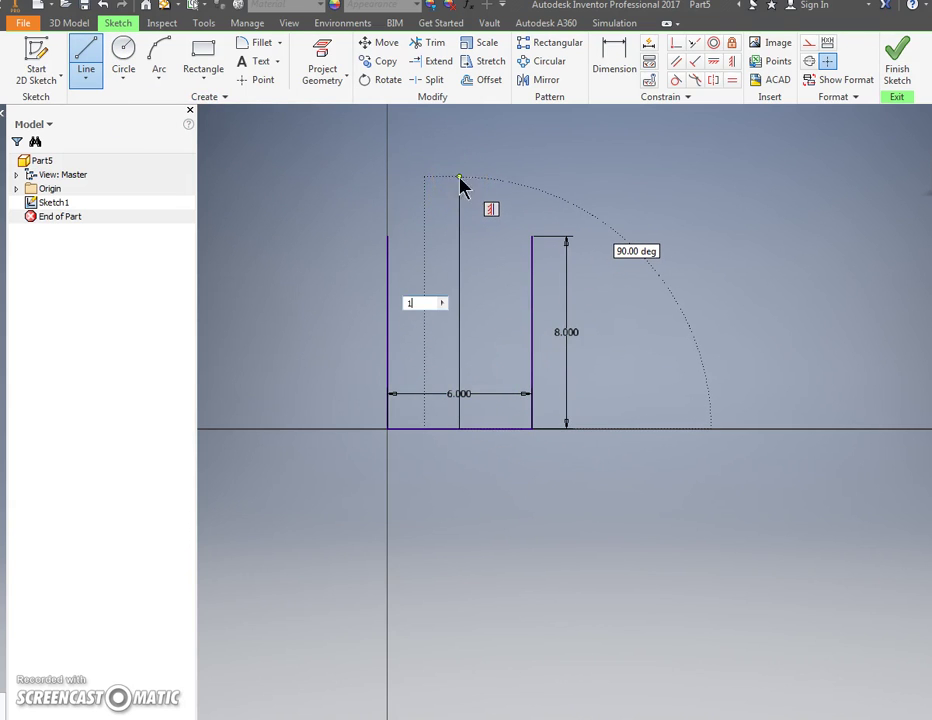
pyautogui.press('Return')
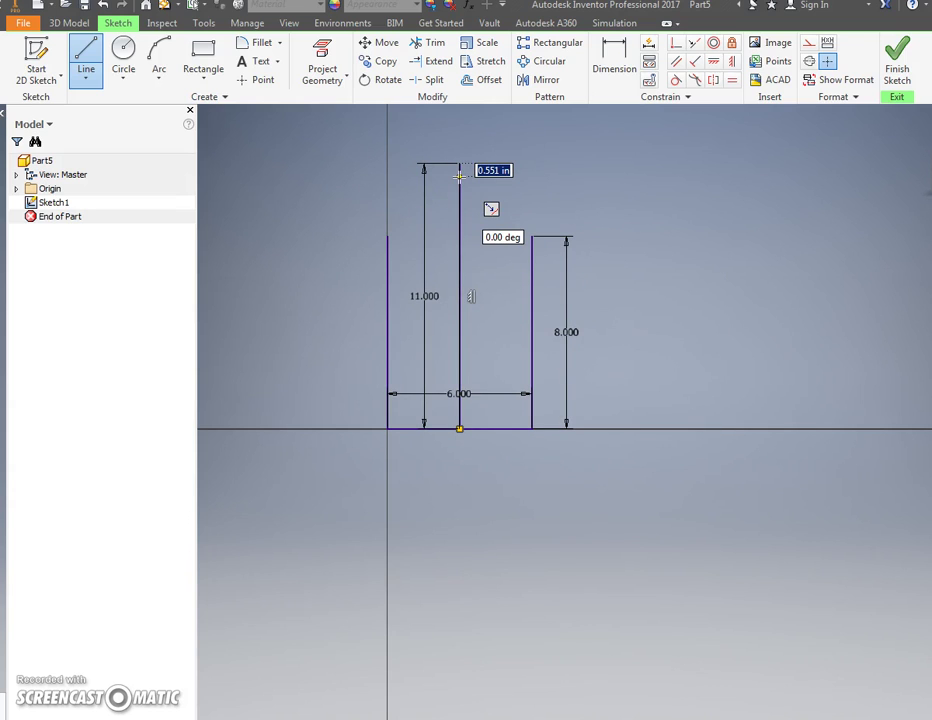
pyautogui.press('Escape')
pyautogui.press('Escape')
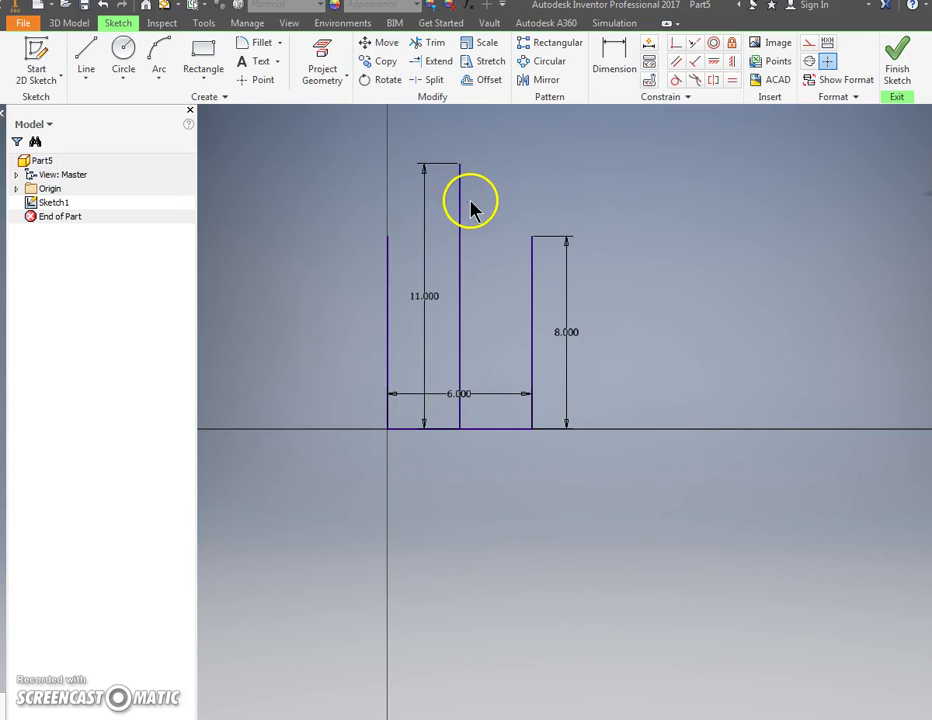
# Draw both roof lines from the side tops to the peak and delete the centre line.
pyautogui.click(87, 58)
pyautogui.click(387, 236)
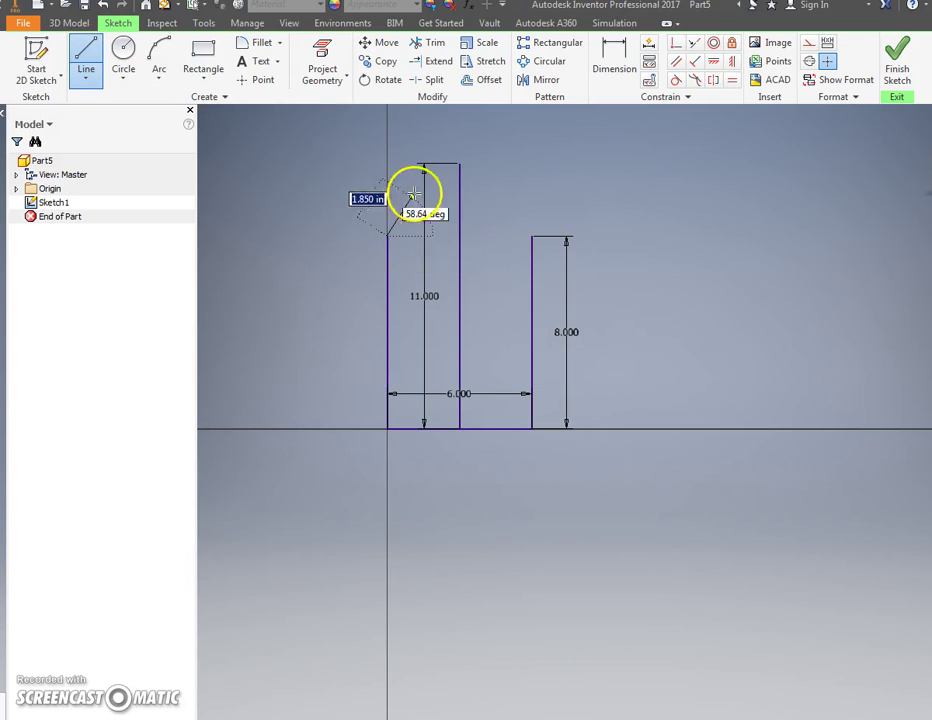
pyautogui.click(459, 163)
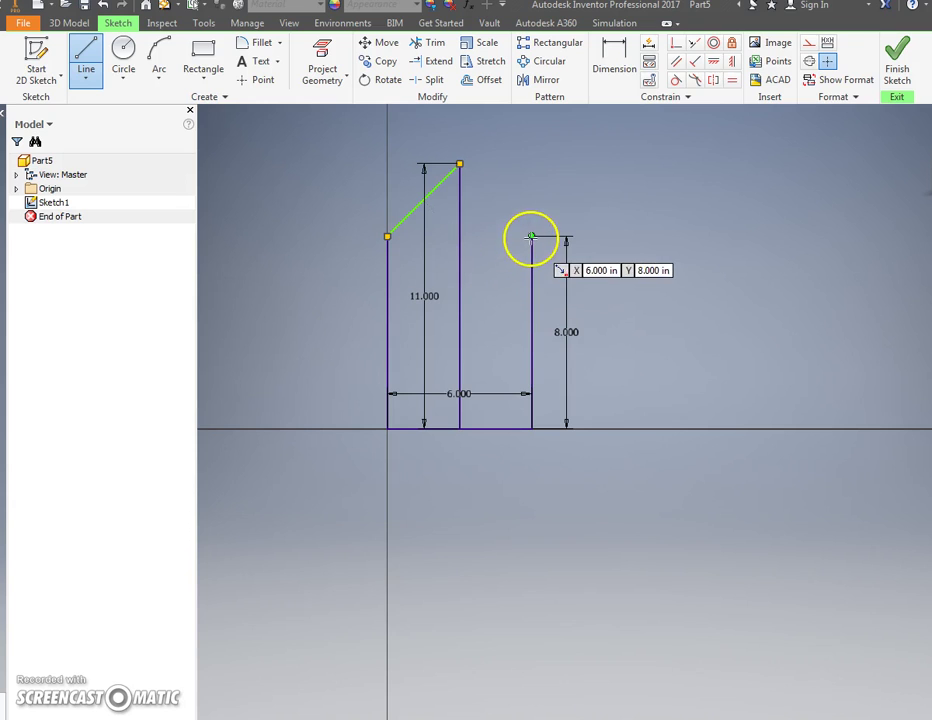
pyautogui.click(531, 236)
pyautogui.click(459, 163)
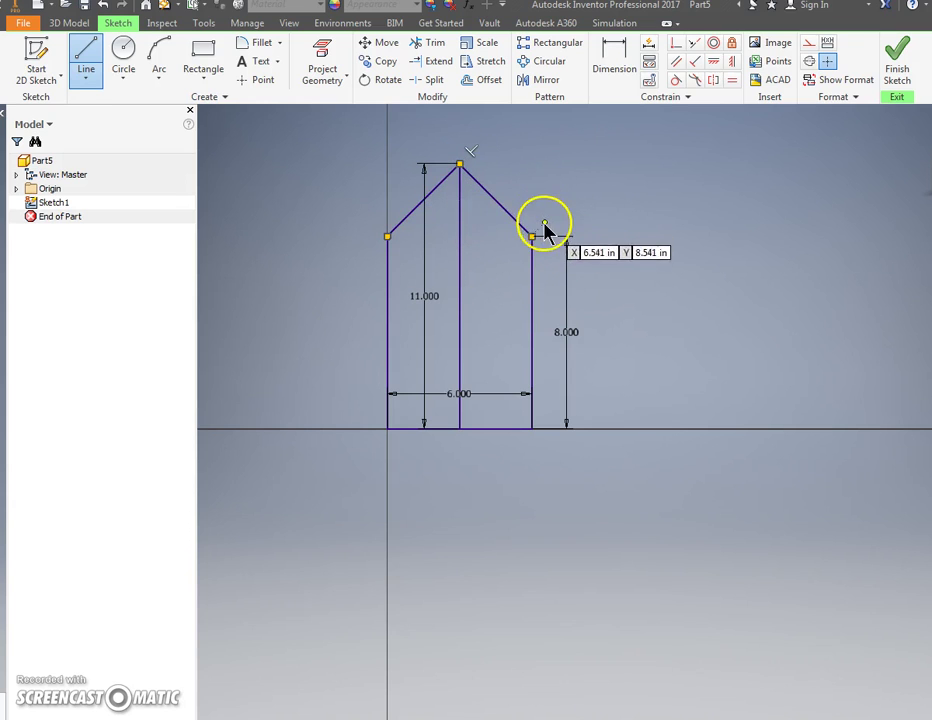
pyautogui.press('Escape')
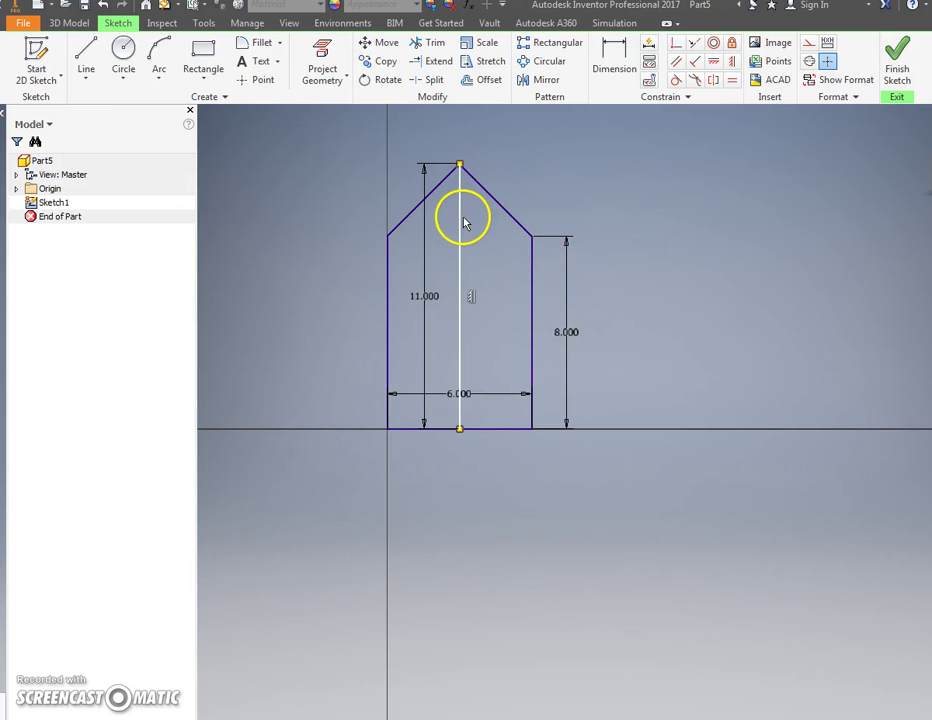
pyautogui.press('Delete')
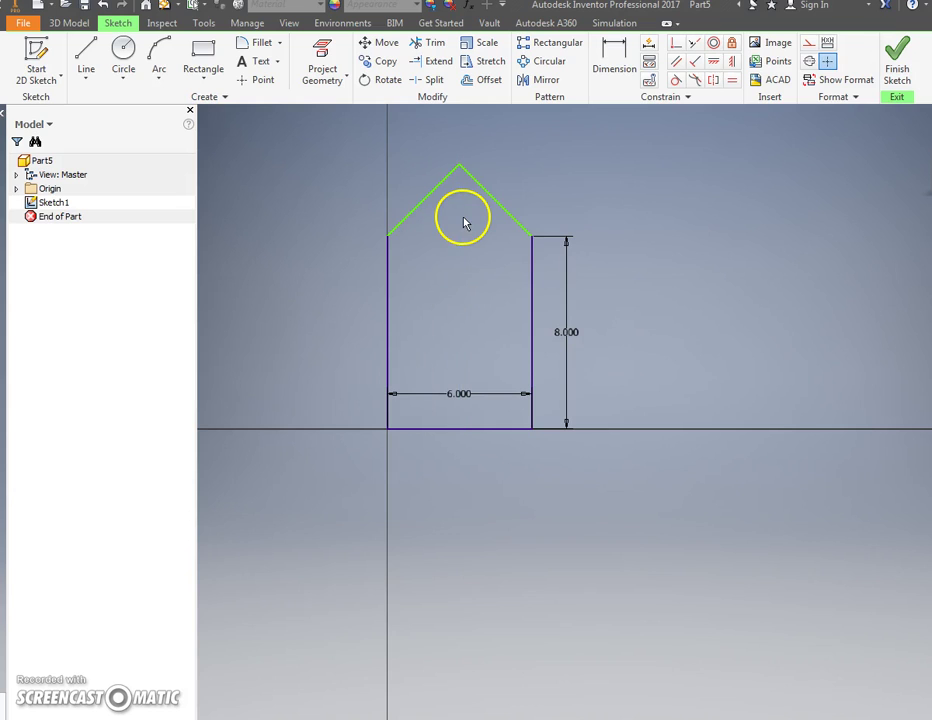
# Dimension the overall height from roof peak to base as 11.000 in.
pyautogui.click(606, 70)
pyautogui.click(459, 164)
pyautogui.click(458, 429)
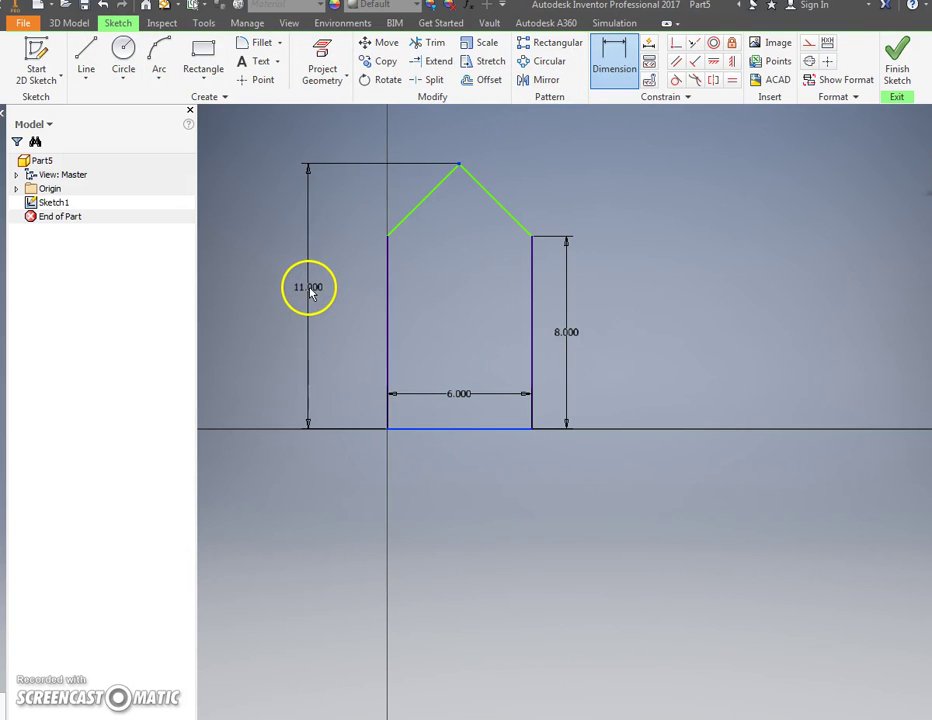
pyautogui.click(309, 290)
pyautogui.click(360, 341)
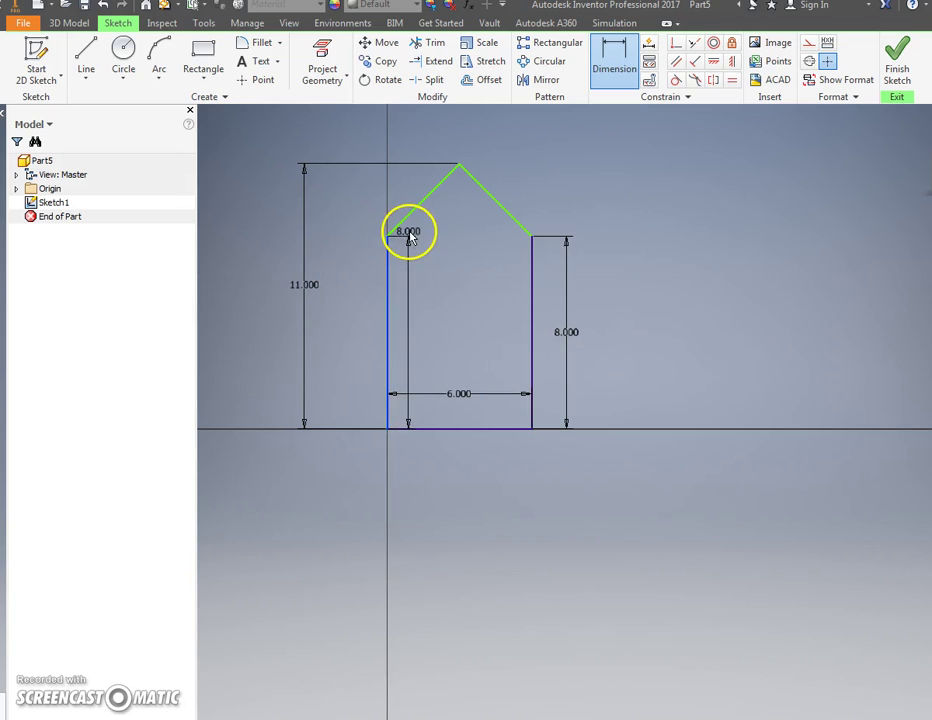
# Fix the left roof slope at 45 degrees against the left wall.
pyautogui.click(614, 60)
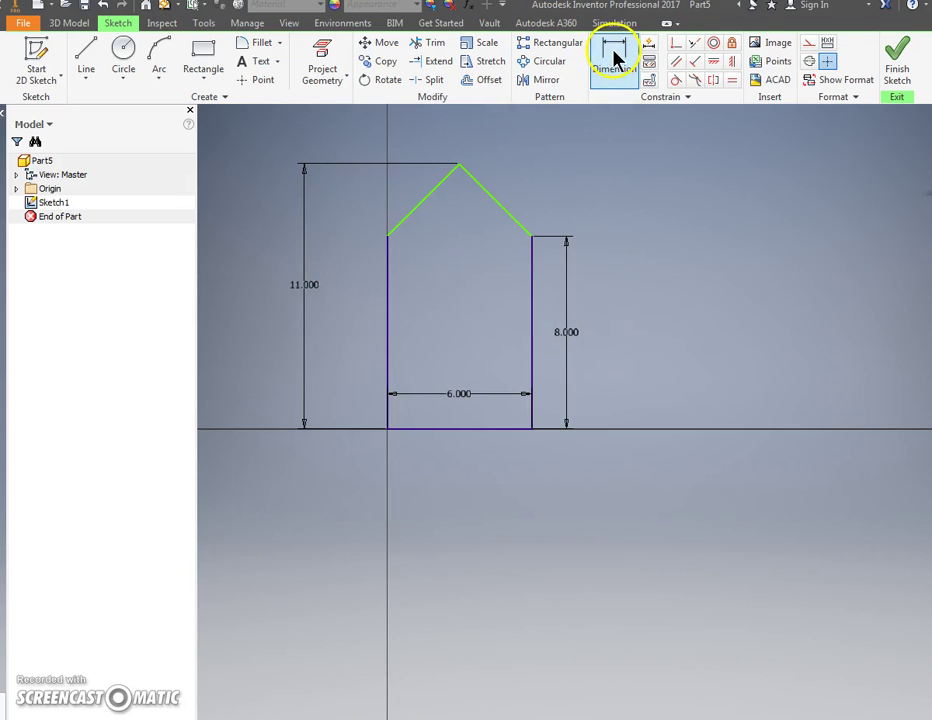
pyautogui.click(422, 203)
pyautogui.click(393, 264)
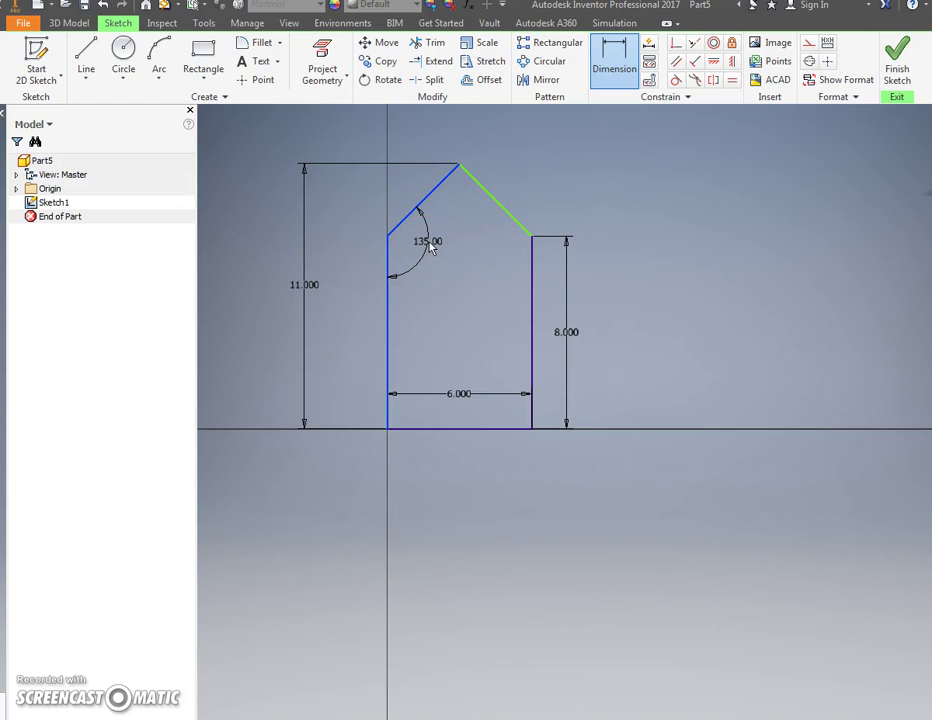
pyautogui.moveTo(428, 243); pyautogui.dragTo(398, 192)
pyautogui.click(412, 183)
pyautogui.click(466, 235)
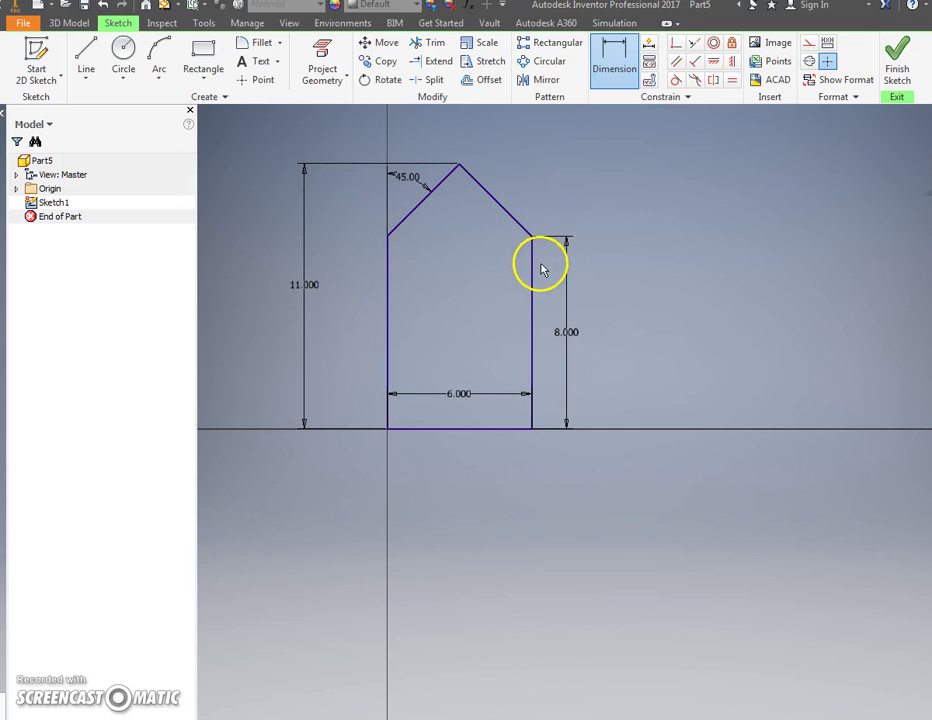
# Add driven dimensions for the right roof's 45° angle and 4.243 in length.
pyautogui.click(534, 252)
pyautogui.click(524, 229)
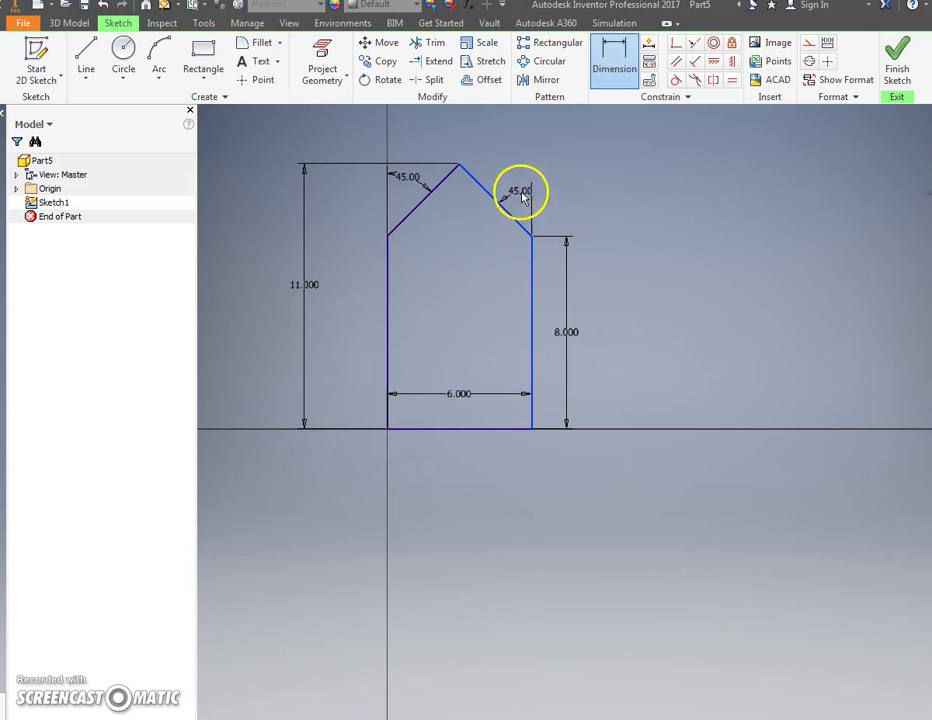
pyautogui.click(514, 184)
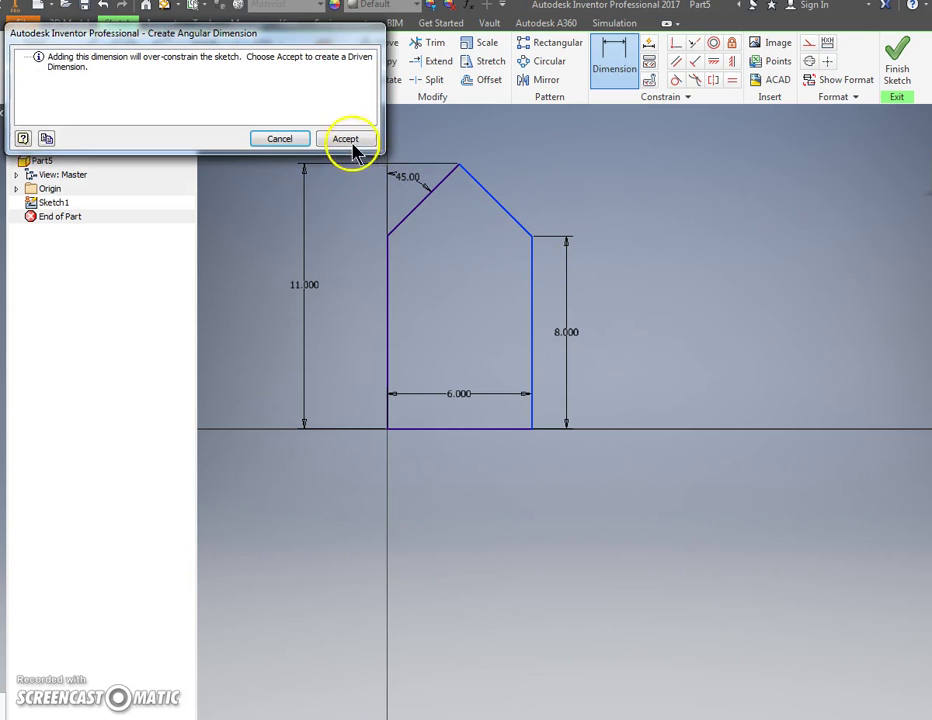
pyautogui.click(345, 139)
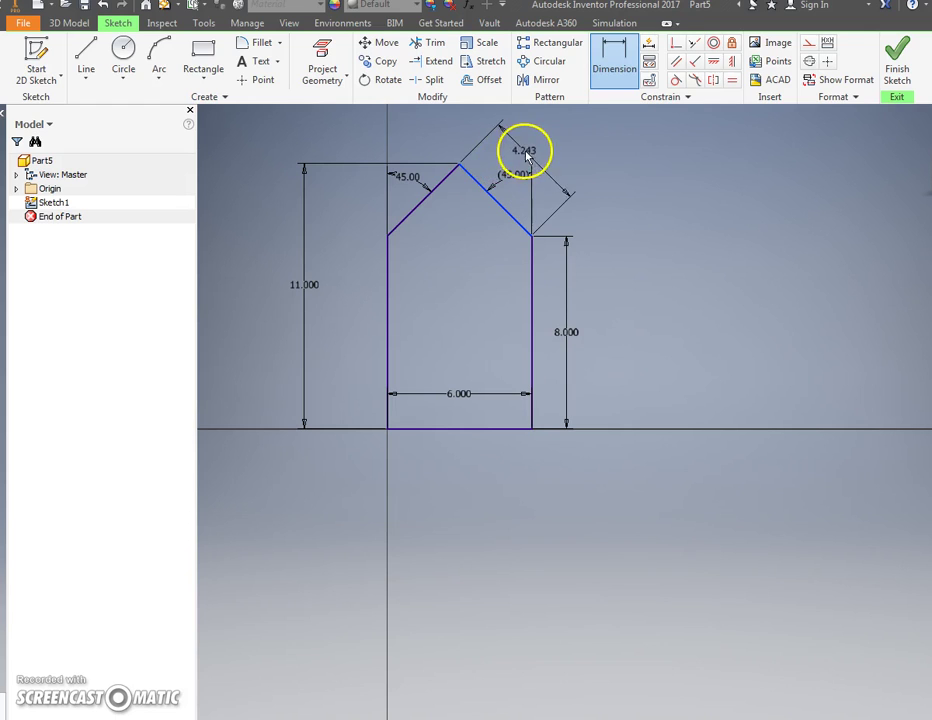
pyautogui.click(515, 180)
pyautogui.click(350, 139)
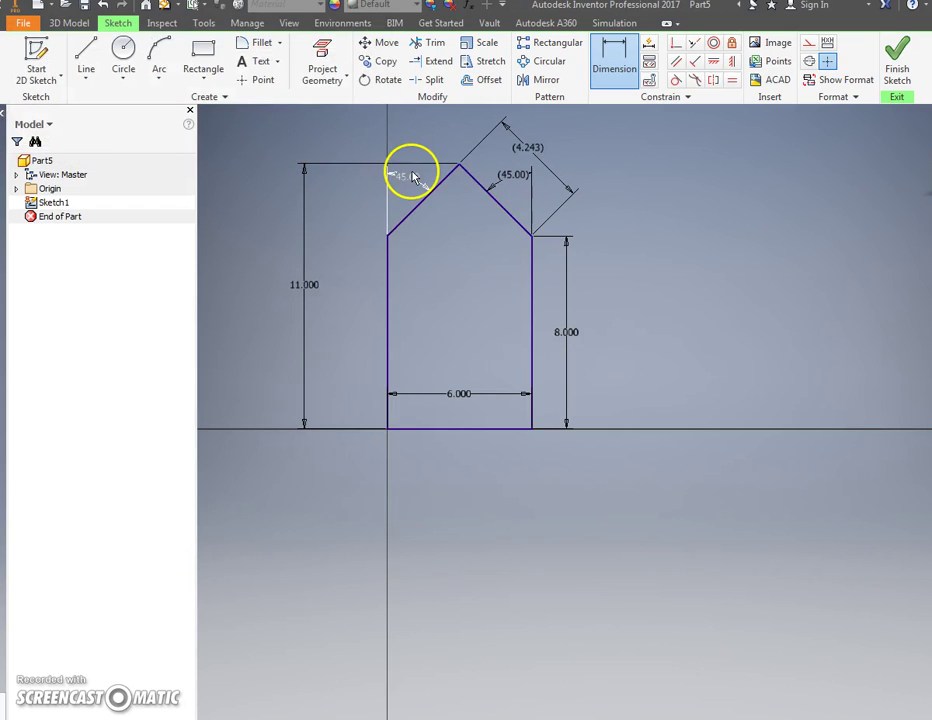
pyautogui.click(415, 177)
pyautogui.press('Escape')
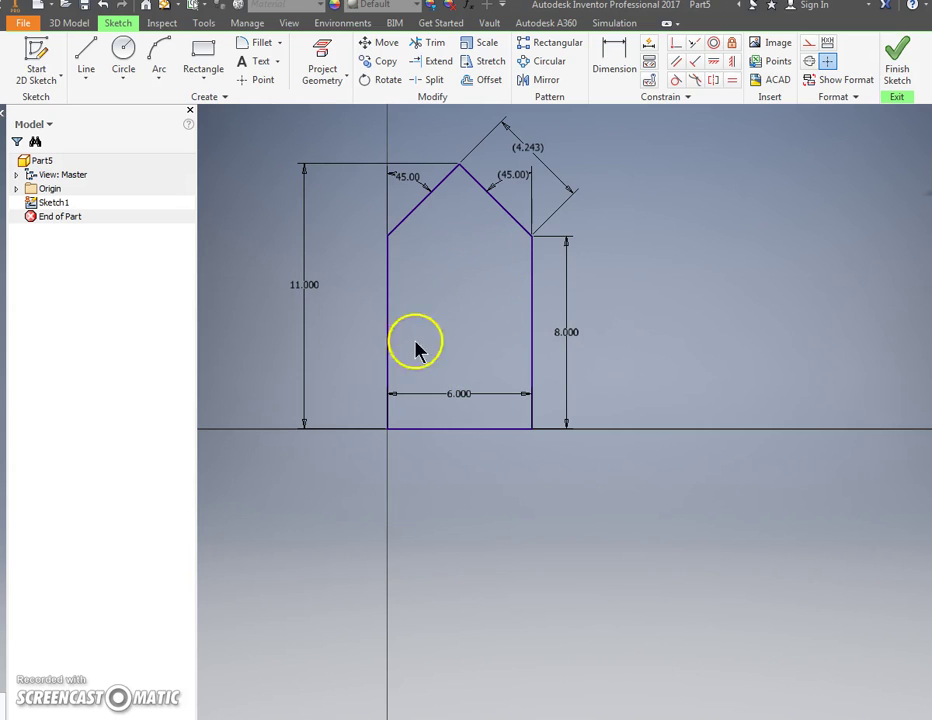
# Draw a 3 in diameter circle inside the wall area.
pyautogui.click(124, 52)
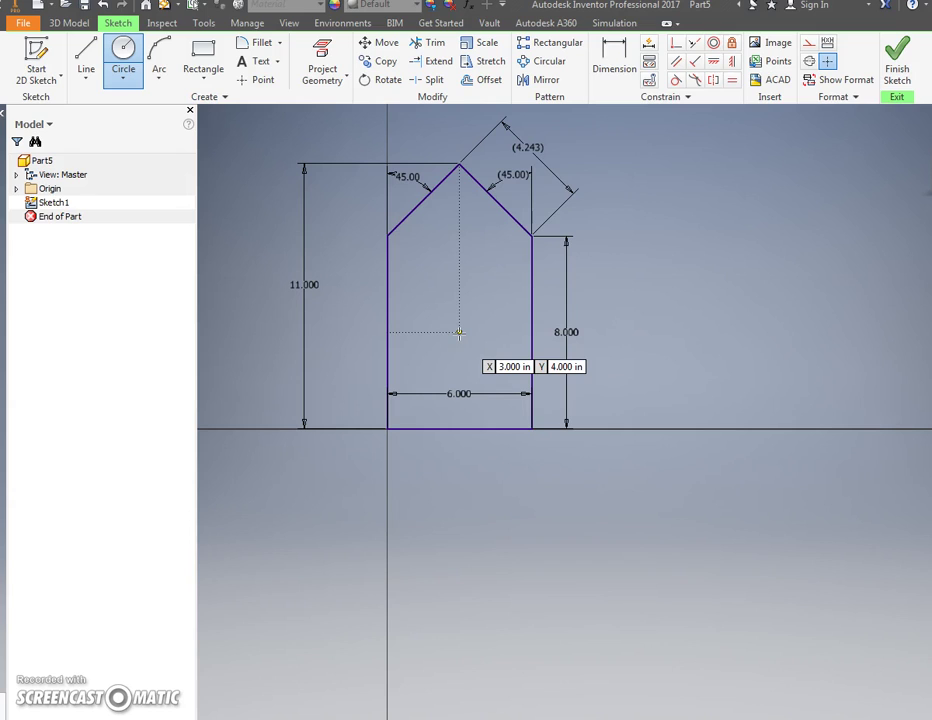
pyautogui.moveTo(459, 333); pyautogui.dragTo(481, 360)
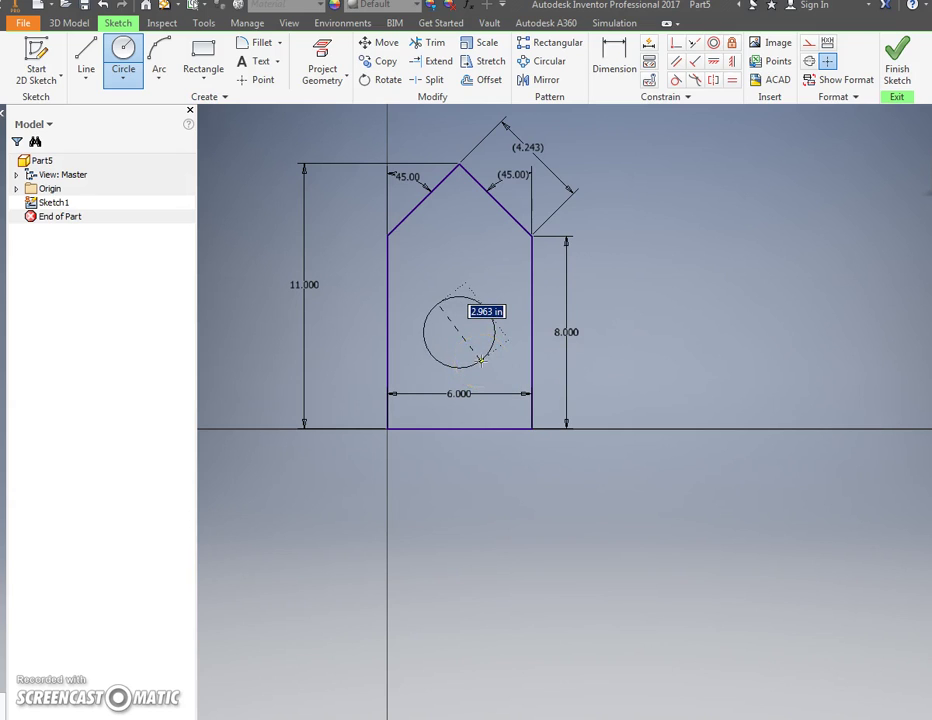
pyautogui.write('3')
pyautogui.press('Return')
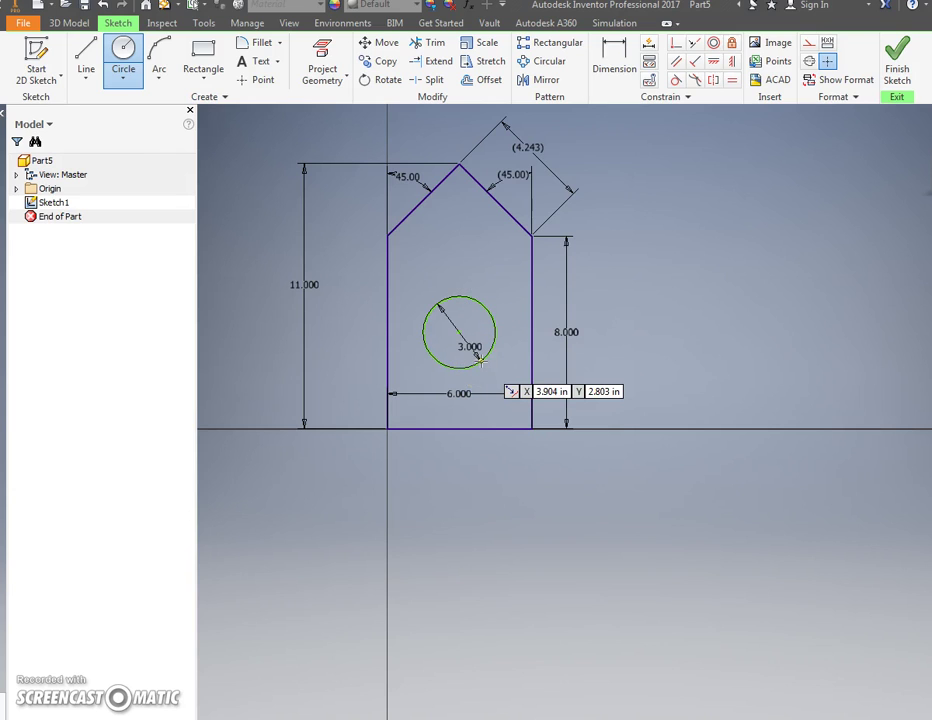
pyautogui.click(478, 402)
pyautogui.press('Escape')
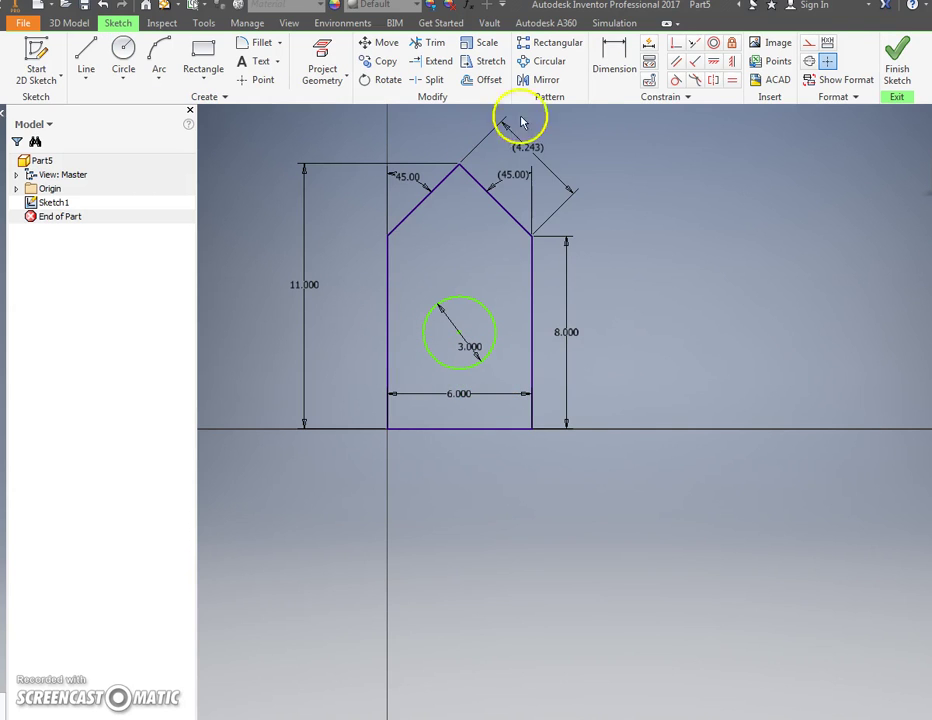
# Position the circle's centre 4.000 in above the base and 3.000 in from the left wall.
pyautogui.click(616, 60)
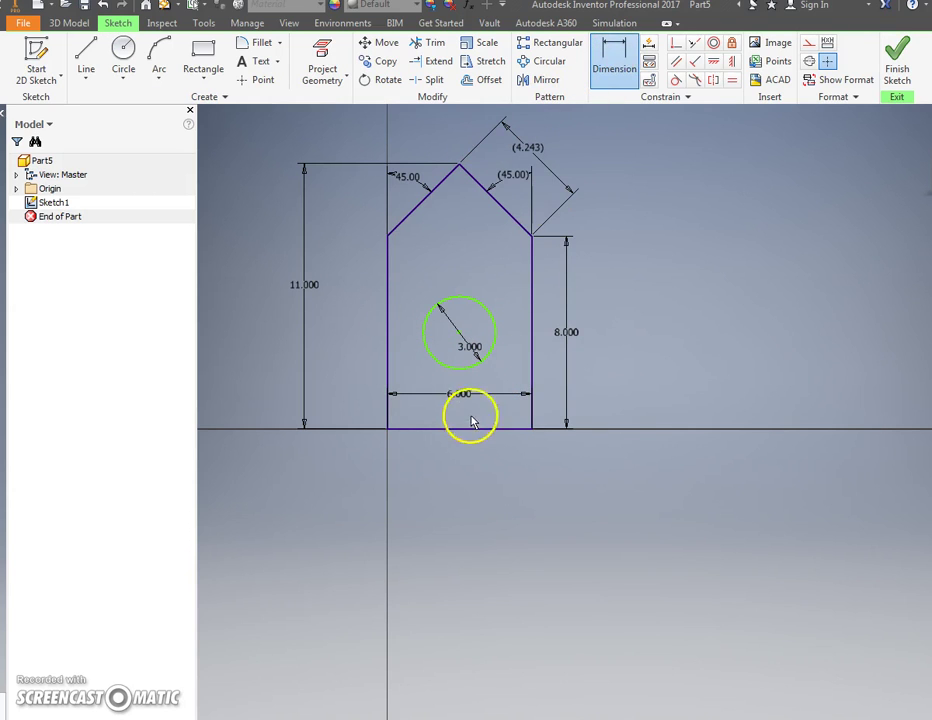
pyautogui.click(460, 332)
pyautogui.click(348, 370)
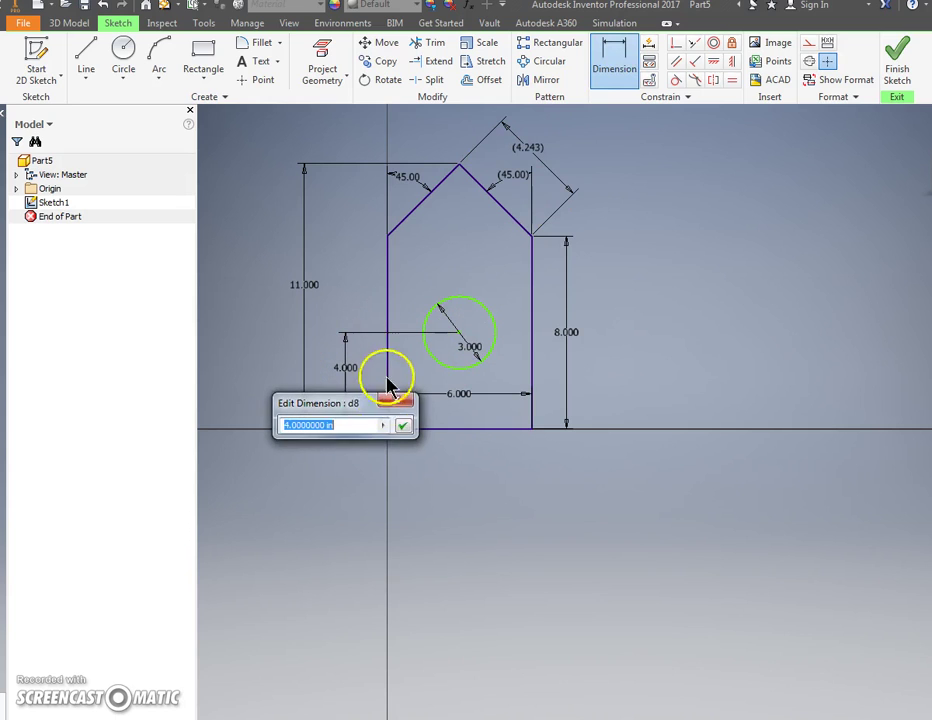
pyautogui.click(406, 425)
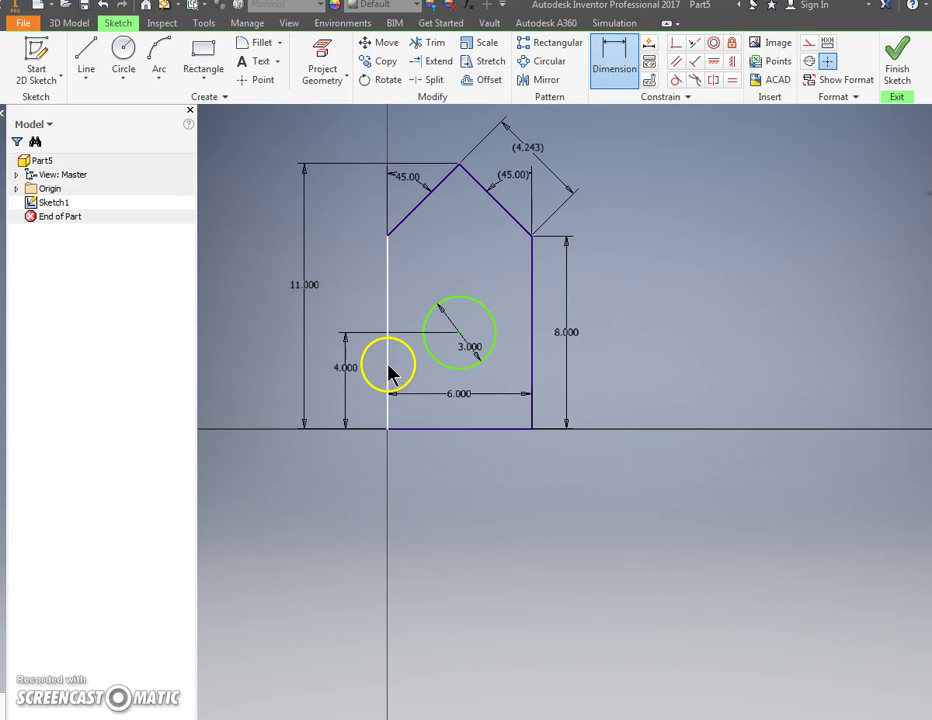
pyautogui.click(390, 372)
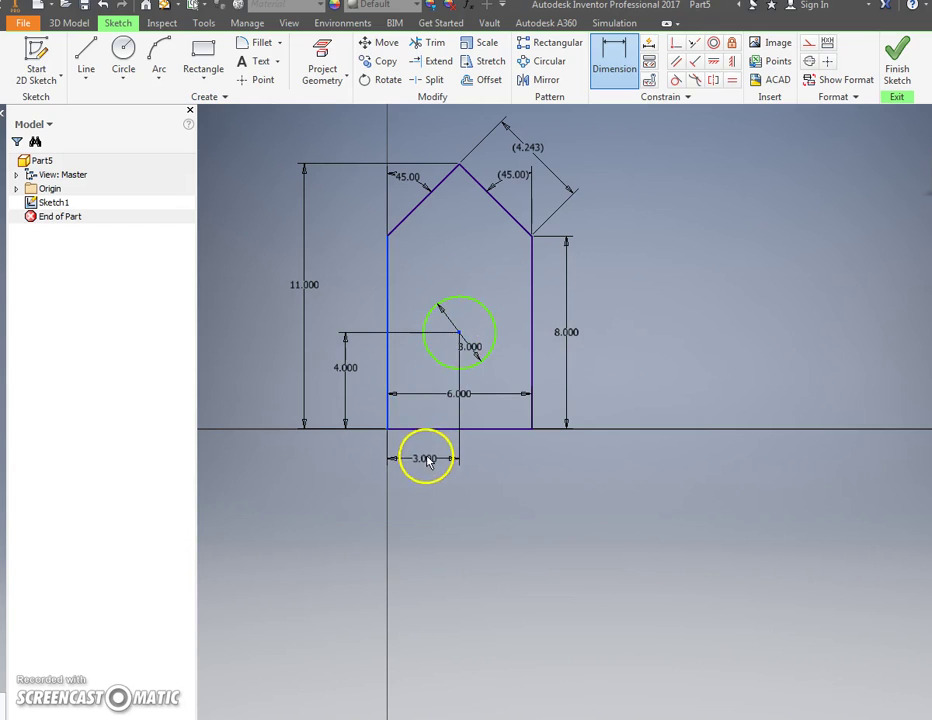
pyautogui.click(424, 460)
pyautogui.click(482, 517)
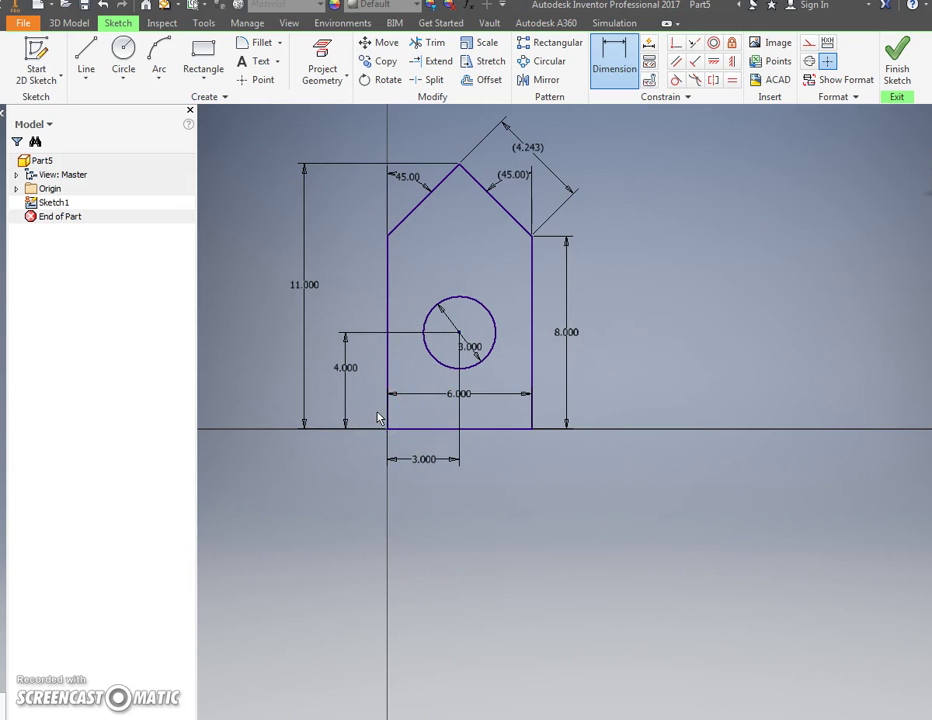
pyautogui.press('Escape')
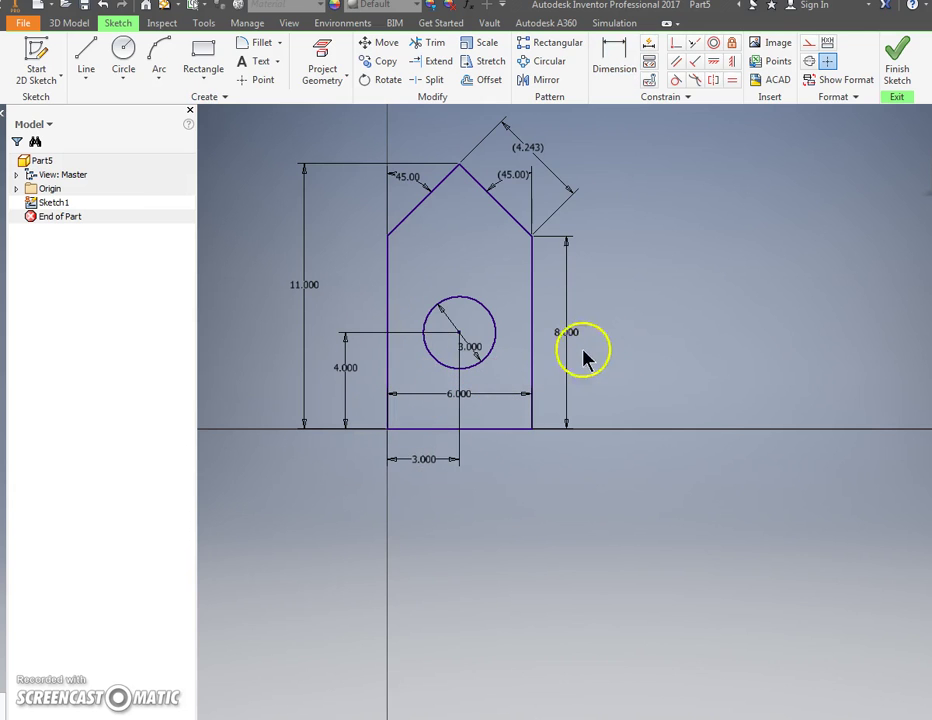
# Extrude the gabled outline 1 in thick with the hole cut through, and orbit to view it.
pyautogui.click(903, 60)
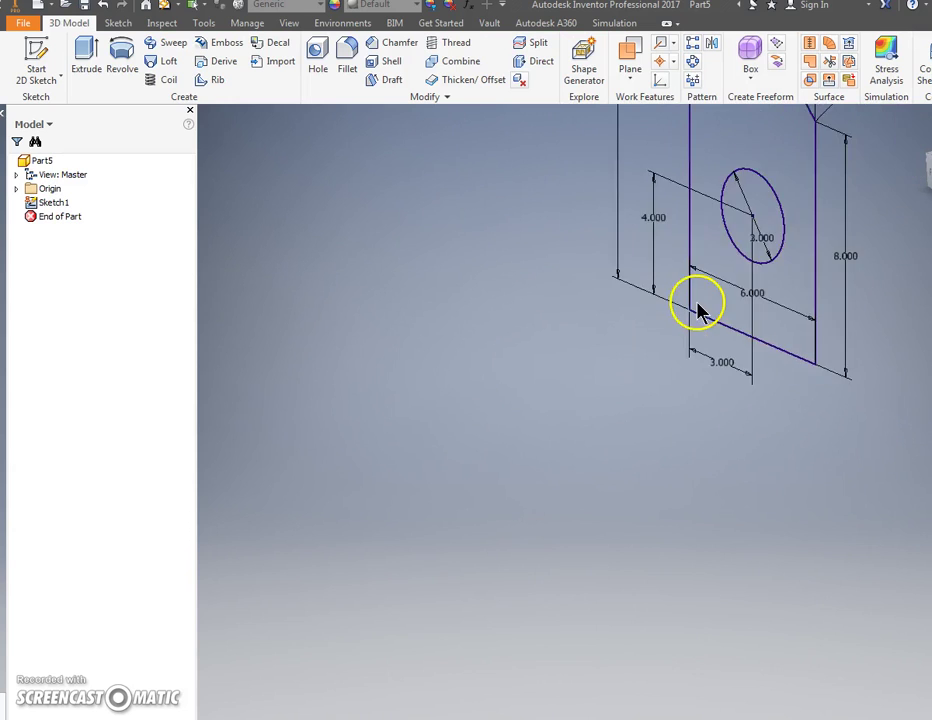
pyautogui.click(87, 58)
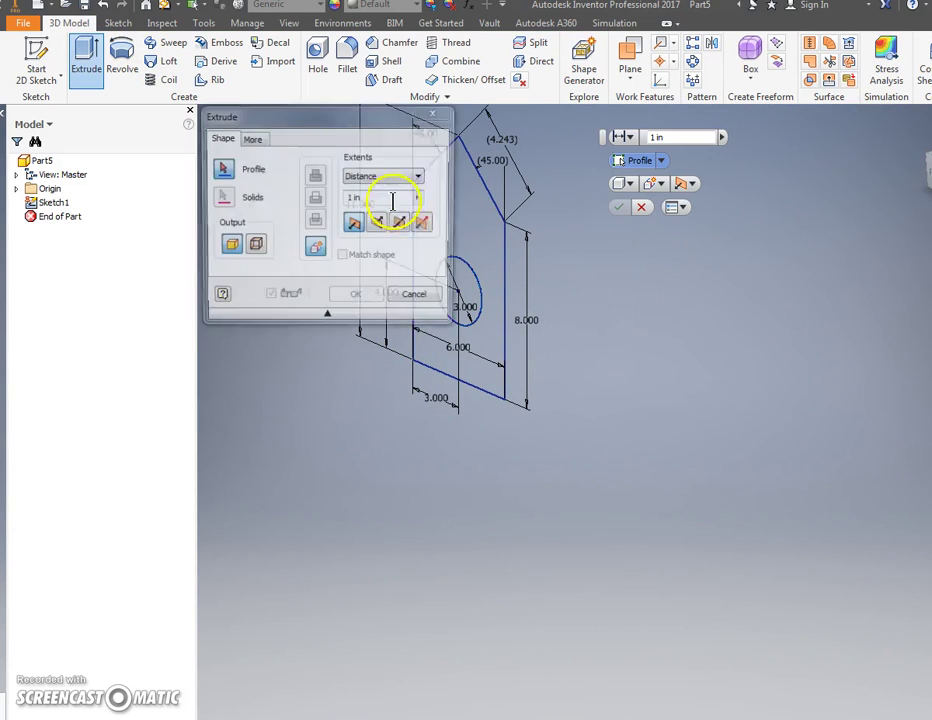
pyautogui.click(459, 226)
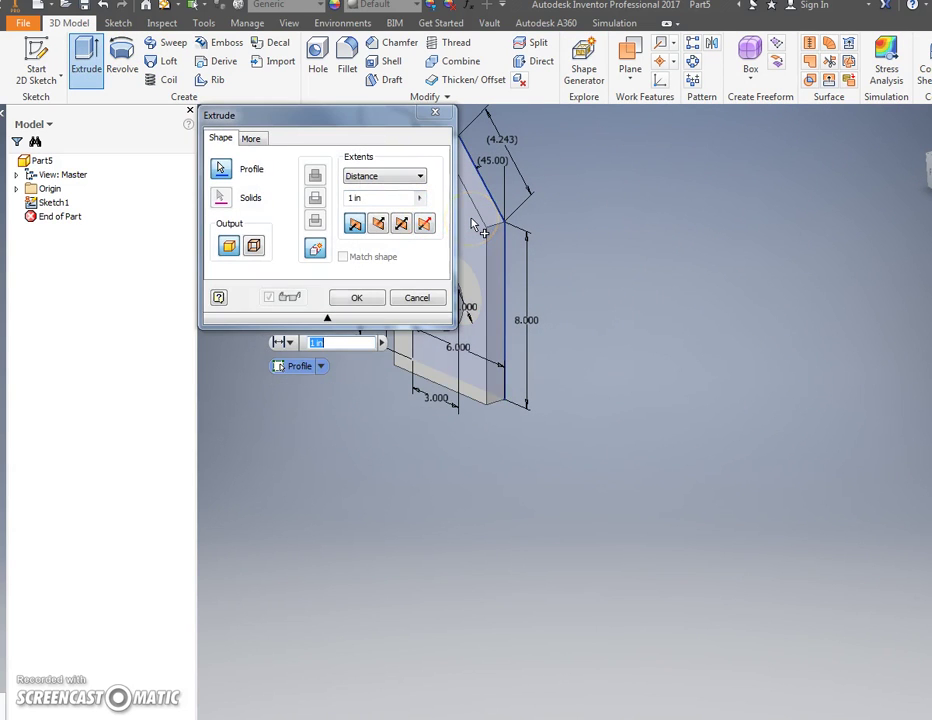
pyautogui.press('Return')
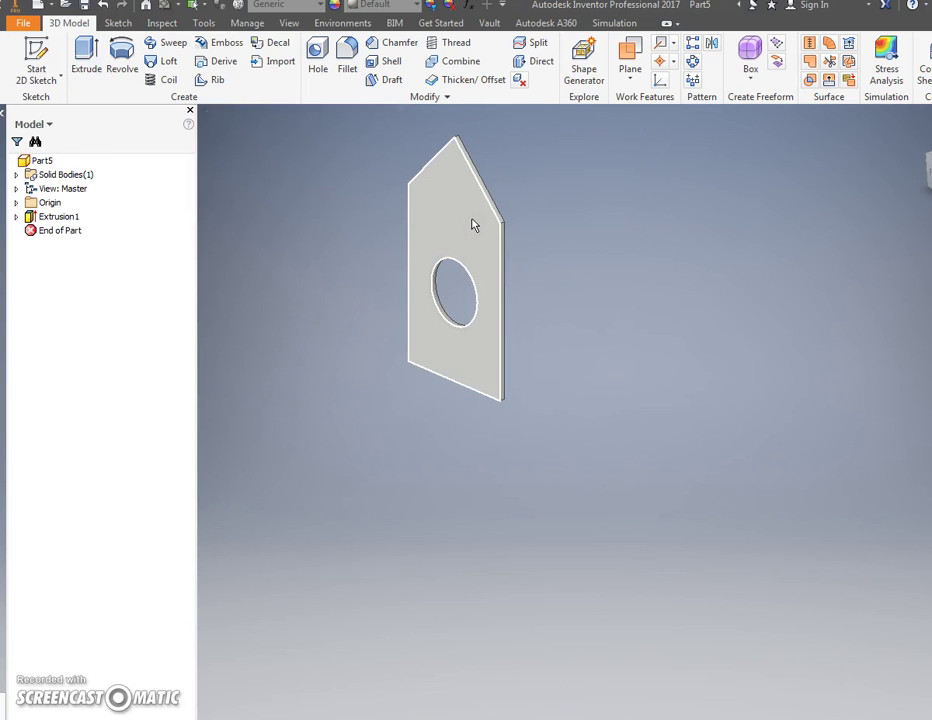
pyautogui.click(451, 306)
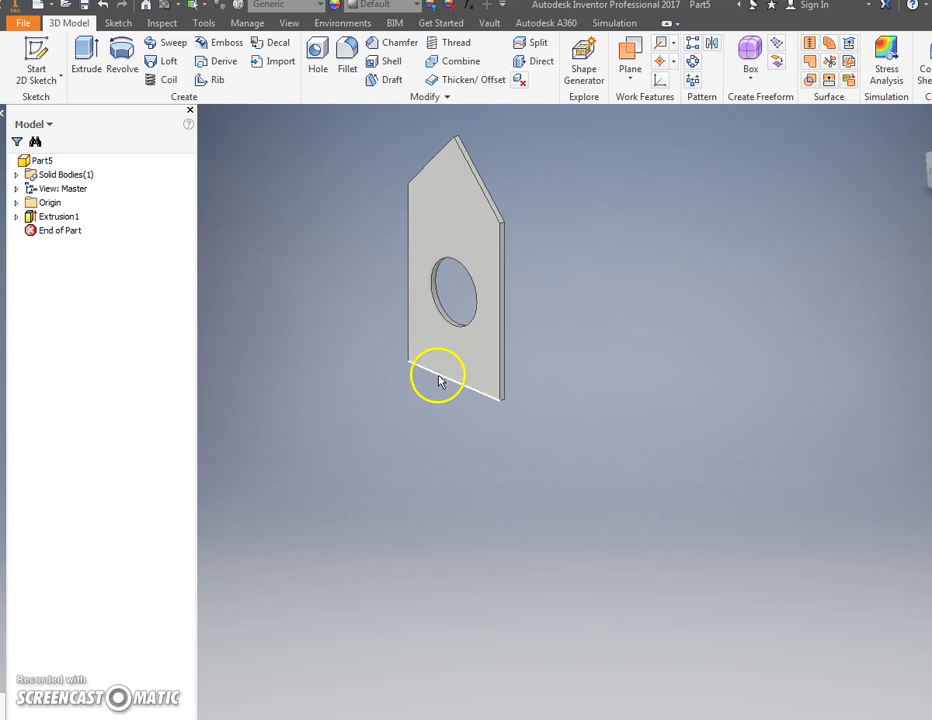
pyautogui.keyDown('shift'); pyautogui.moveTo(440, 381); pyautogui.dragTo(563, 333, button='middle'); pyautogui.keyUp('shift')
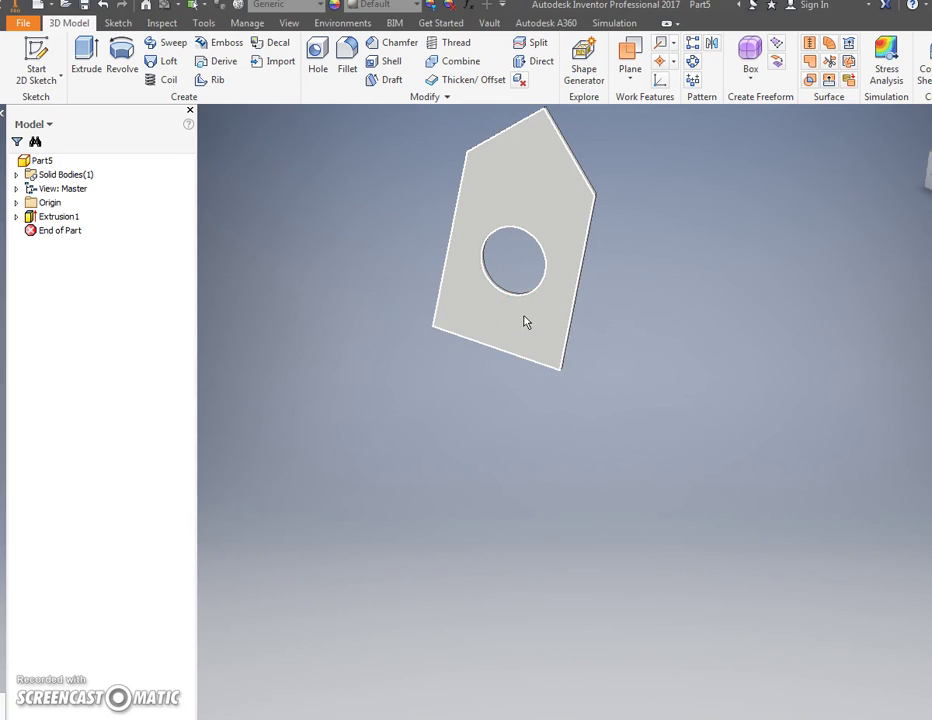
# Start a sketch on the plate's front face and project the plate's edges into it.
pyautogui.click(528, 328)
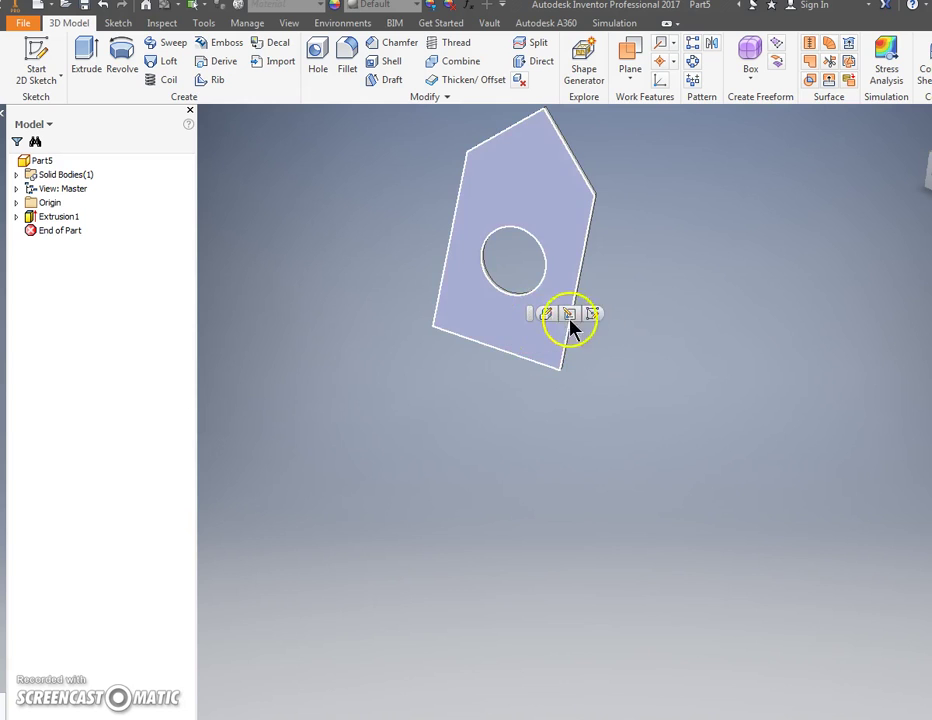
pyautogui.click(592, 314)
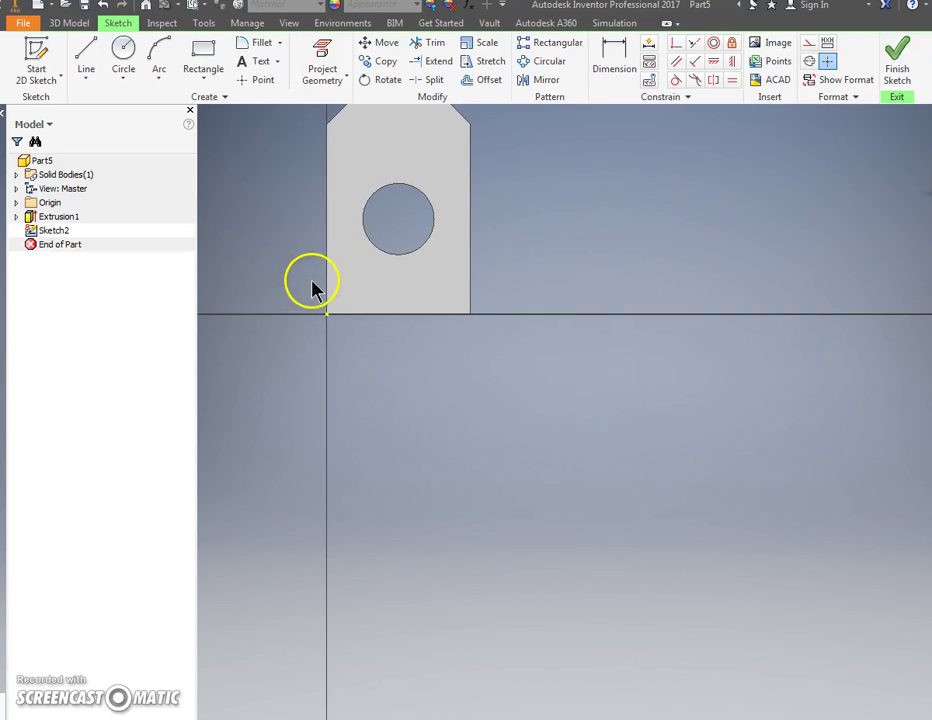
pyautogui.click(126, 58)
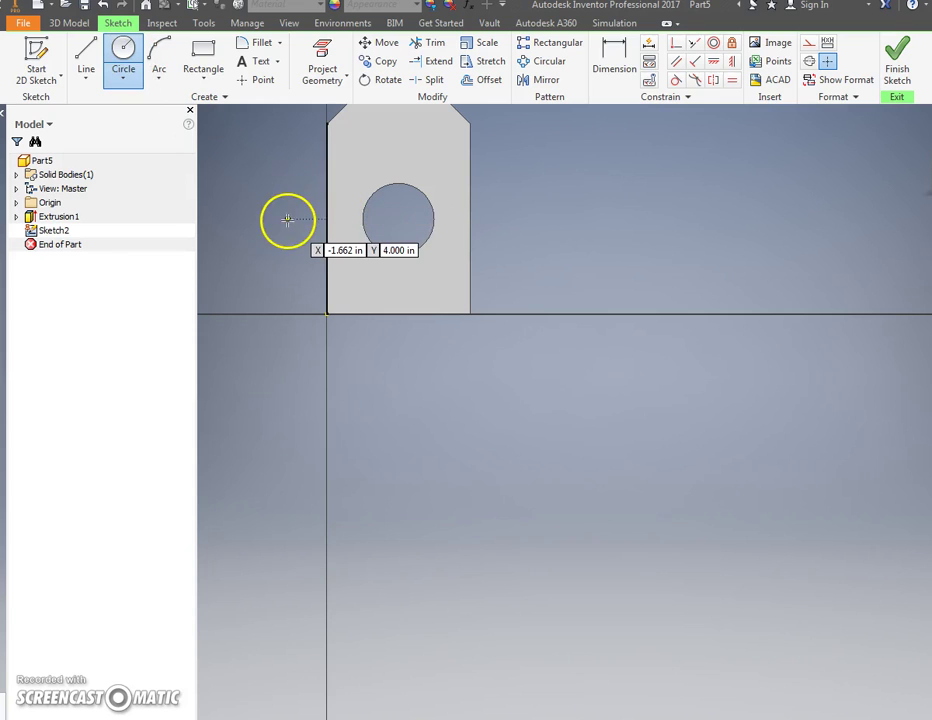
pyautogui.click(322, 65)
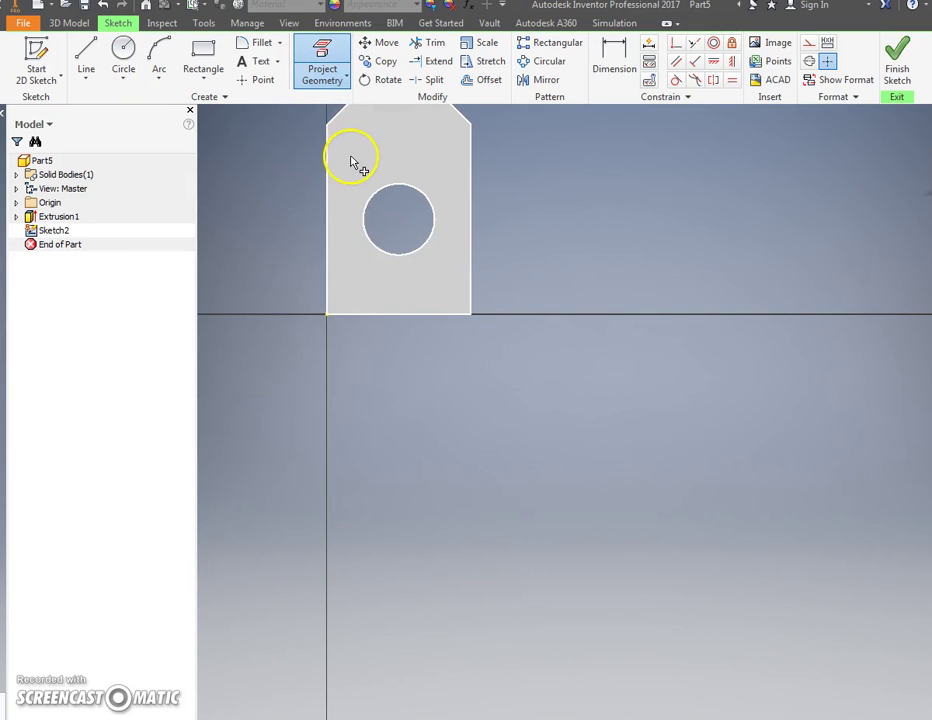
pyautogui.click(325, 68)
pyautogui.click(327, 60)
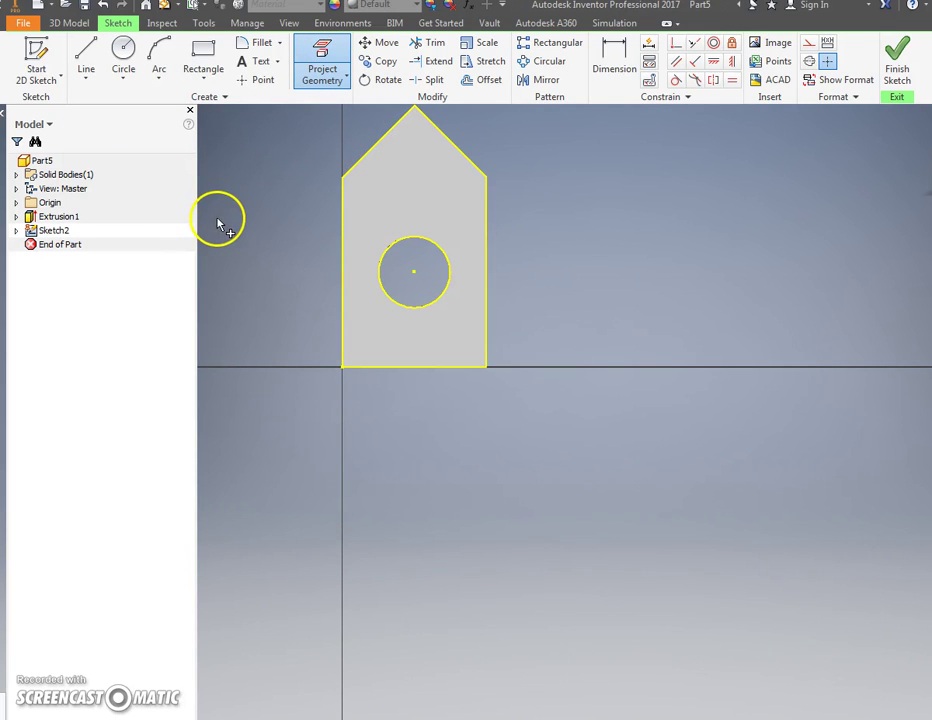
pyautogui.press('Escape')
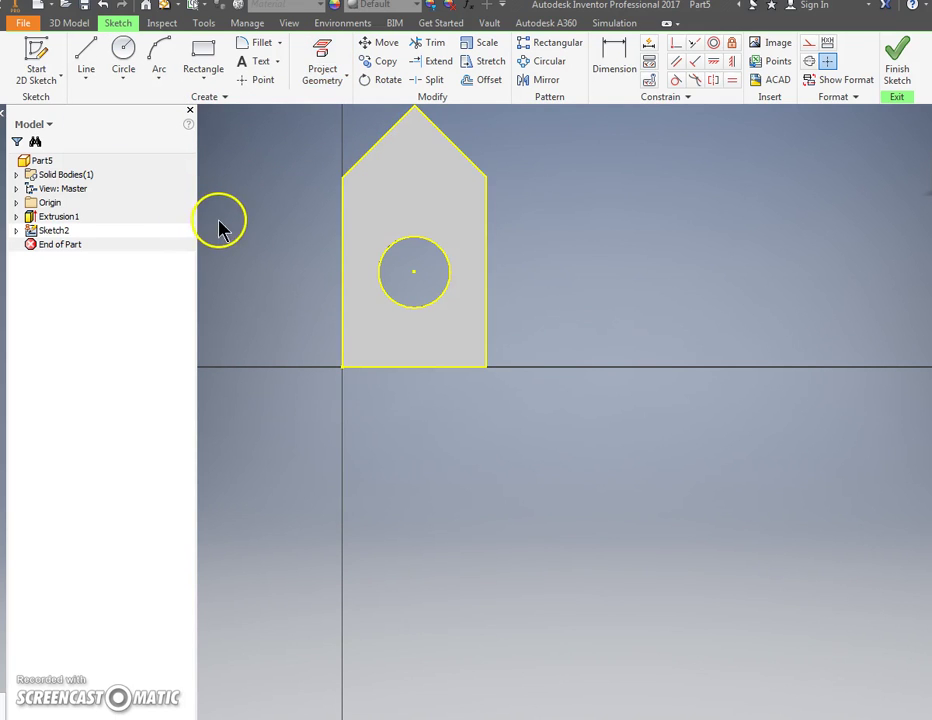
# Draw a 0.5 in perch circle dimensioned 1.000 in above the base.
pyautogui.click(126, 55)
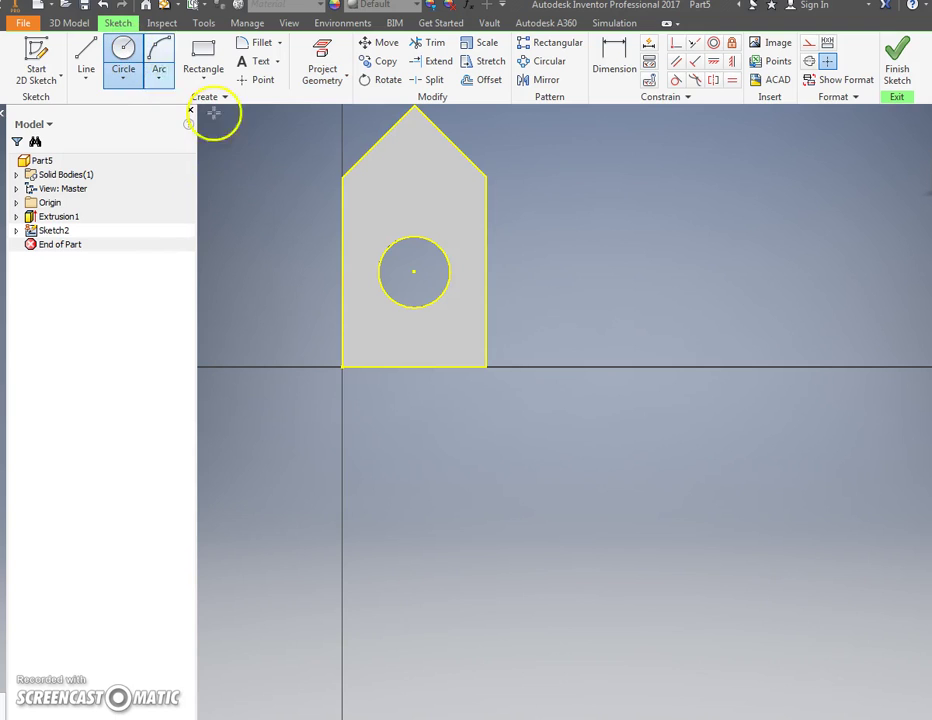
pyautogui.click(412, 342)
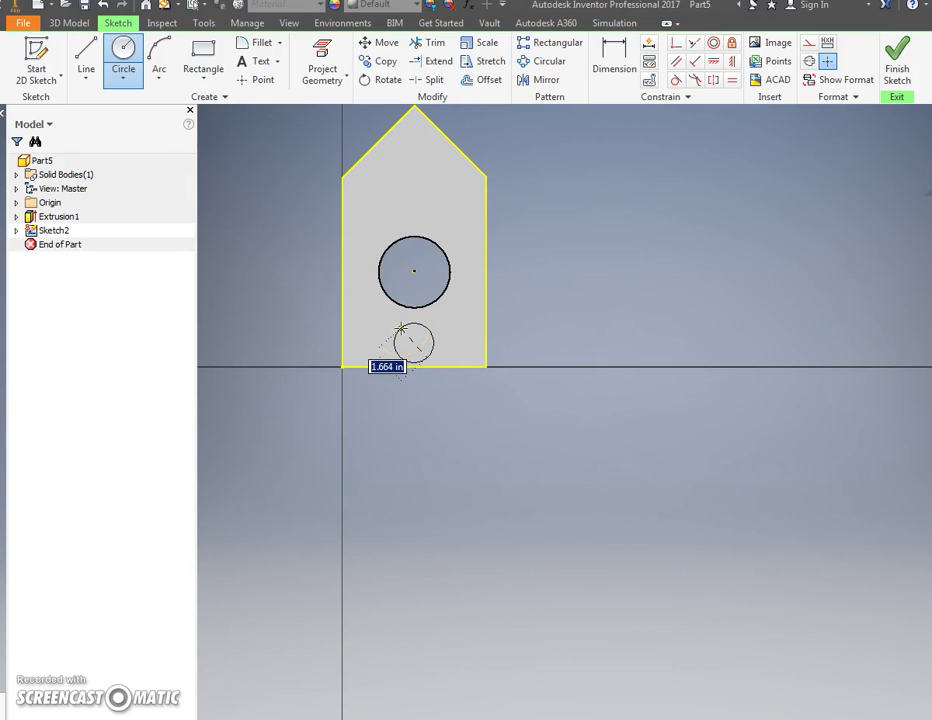
pyautogui.press('Return')
pyautogui.press('Escape')
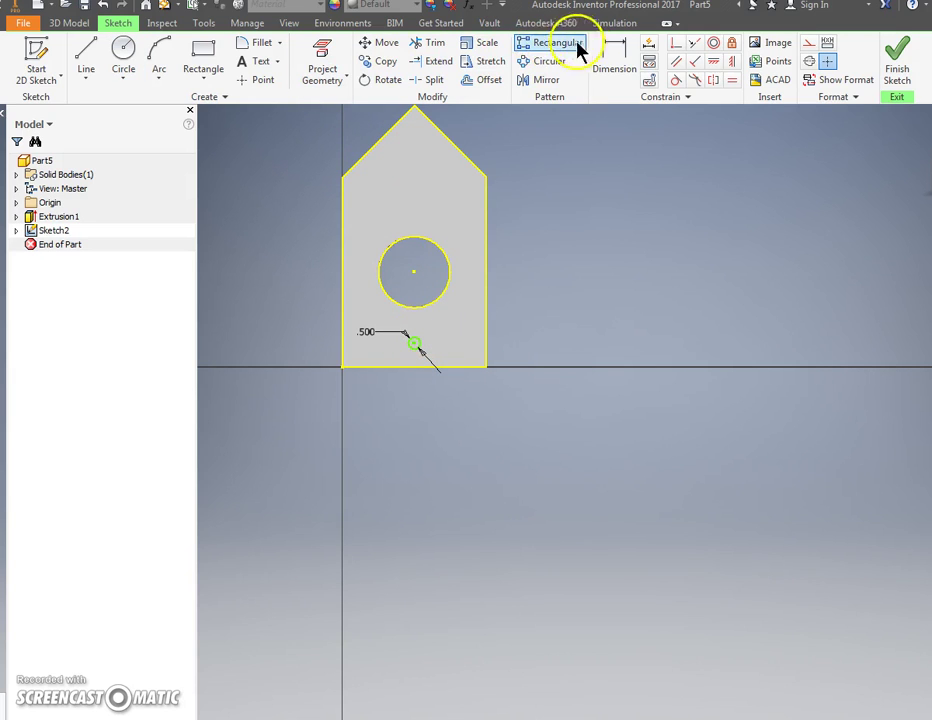
pyautogui.click(414, 344)
pyautogui.click(343, 345)
pyautogui.click(302, 350)
pyautogui.press('Return')
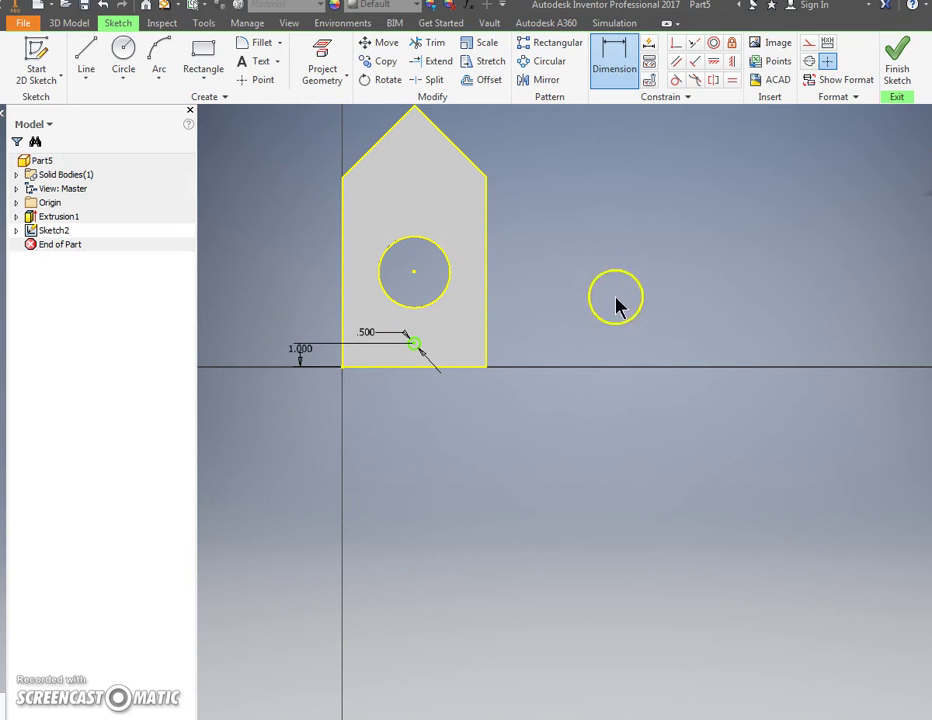
pyautogui.press('Escape')
pyautogui.click(899, 62)
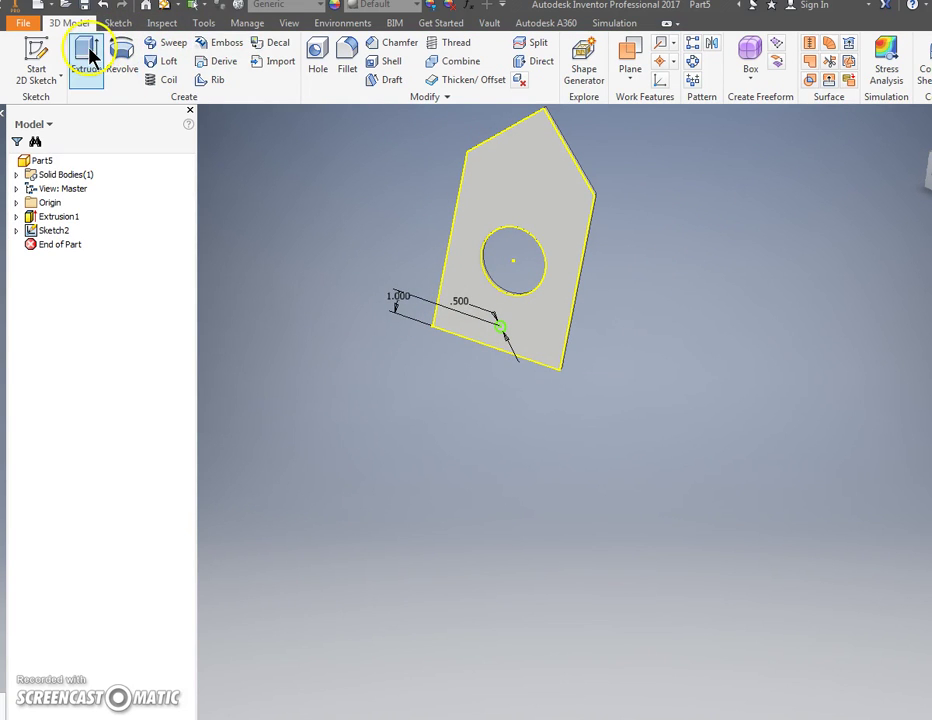
# Extrude the small circle 3 in from the front plate as a perch peg, then orbit to inspect it.
pyautogui.click(88, 57)
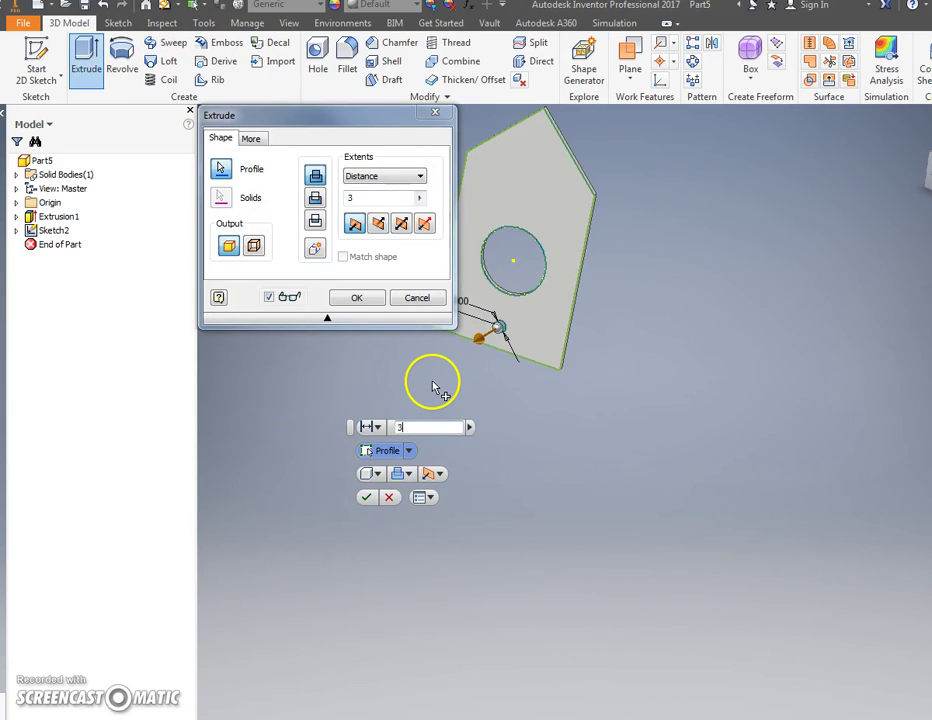
pyautogui.press('Return')
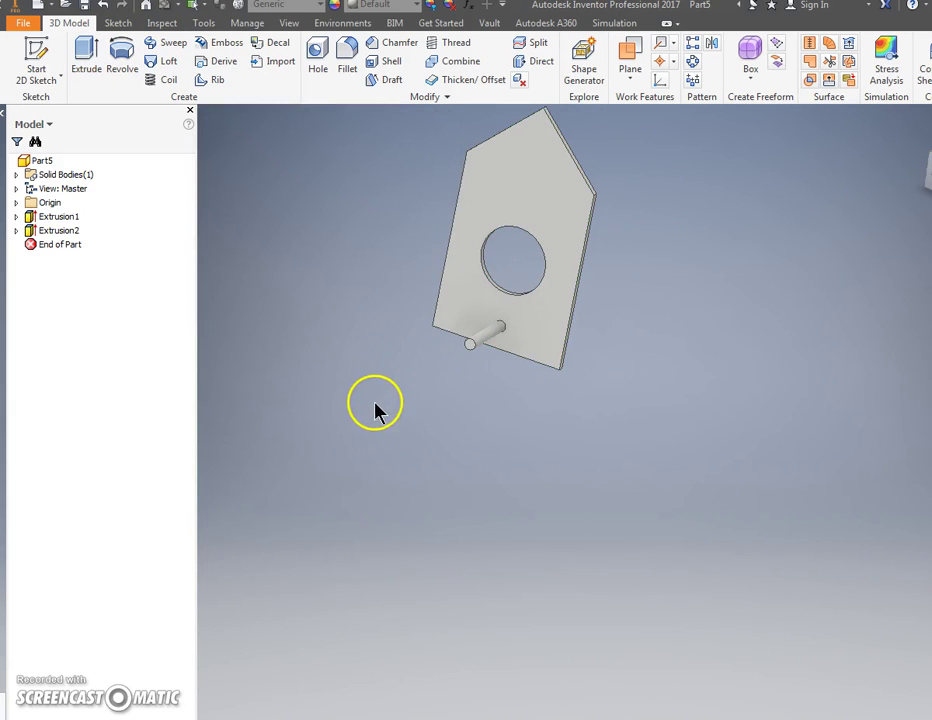
pyautogui.keyDown('shift'); pyautogui.moveTo(375, 403); pyautogui.dragTo(355, 465, button='middle'); pyautogui.keyUp('shift')
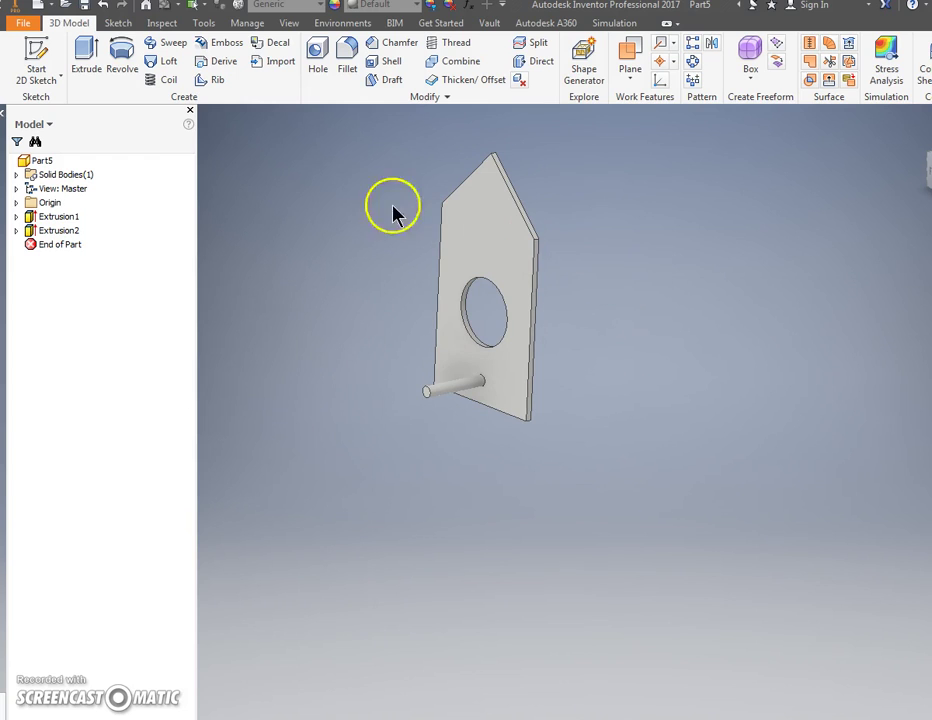
# Save the part as 'front of the bird house'.
pyautogui.click(22, 25)
pyautogui.click(26, 183)
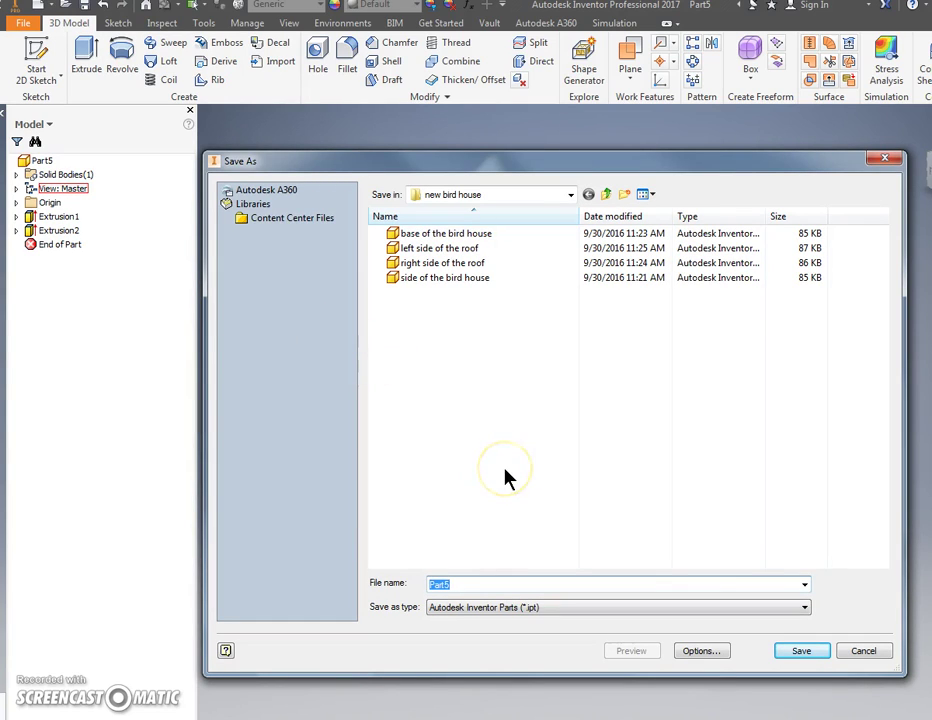
pyautogui.write('front of the bird house')
pyautogui.press('Return')
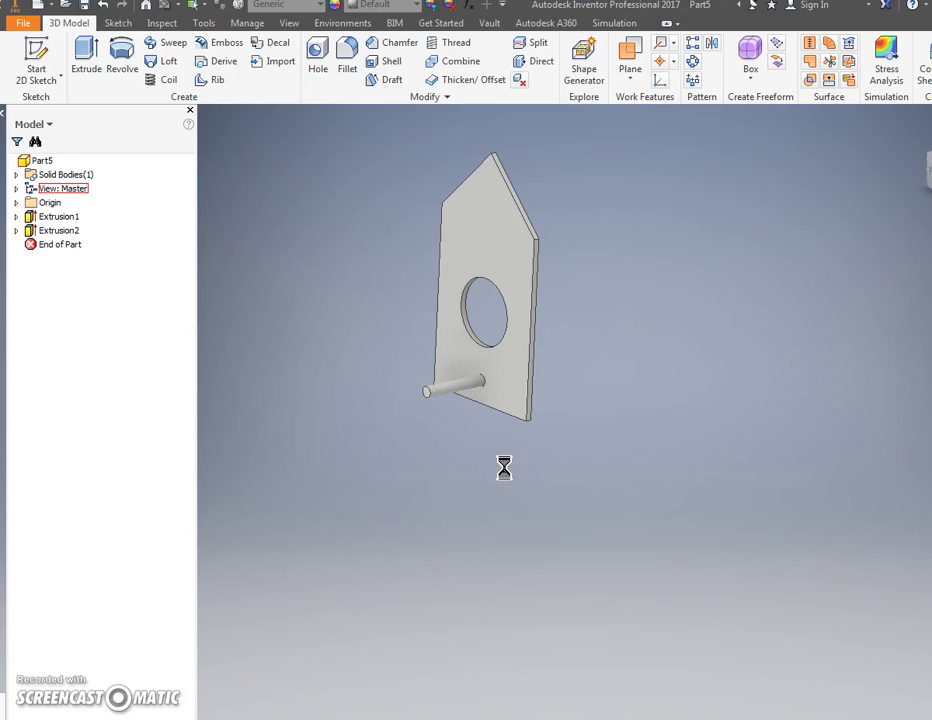
# Apply the Driftwood appearance to the plate and save the part.
pyautogui.press('Home')
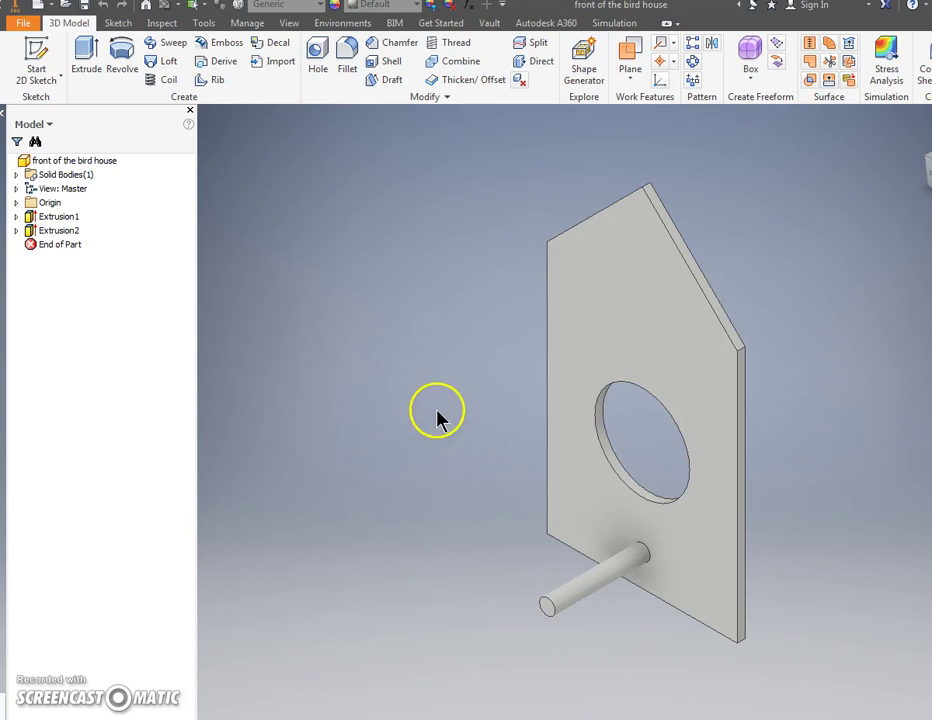
pyautogui.click(416, 6)
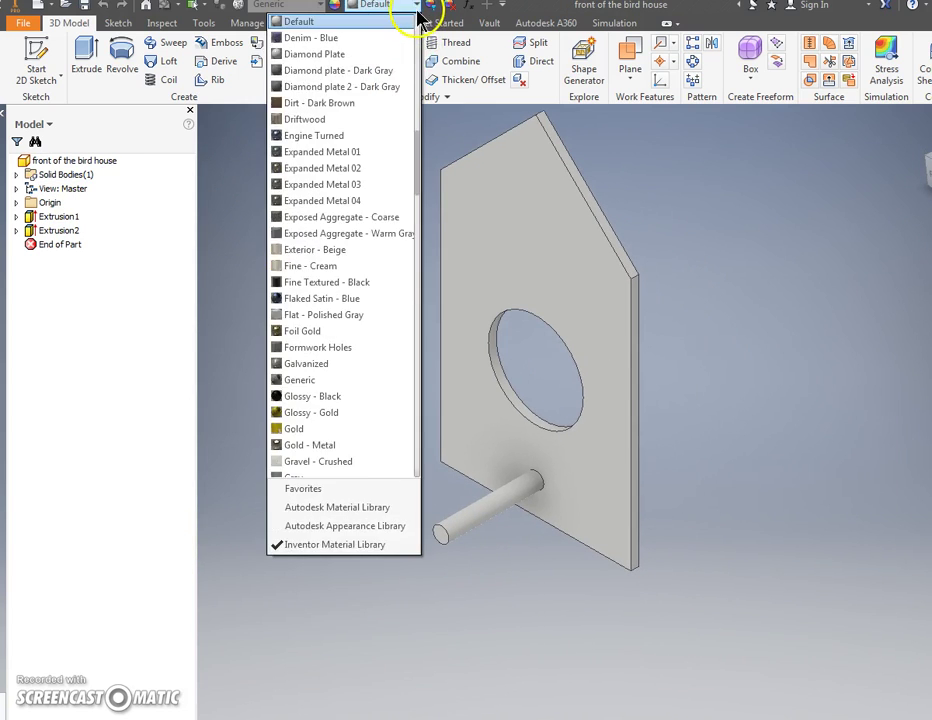
pyautogui.click(356, 120)
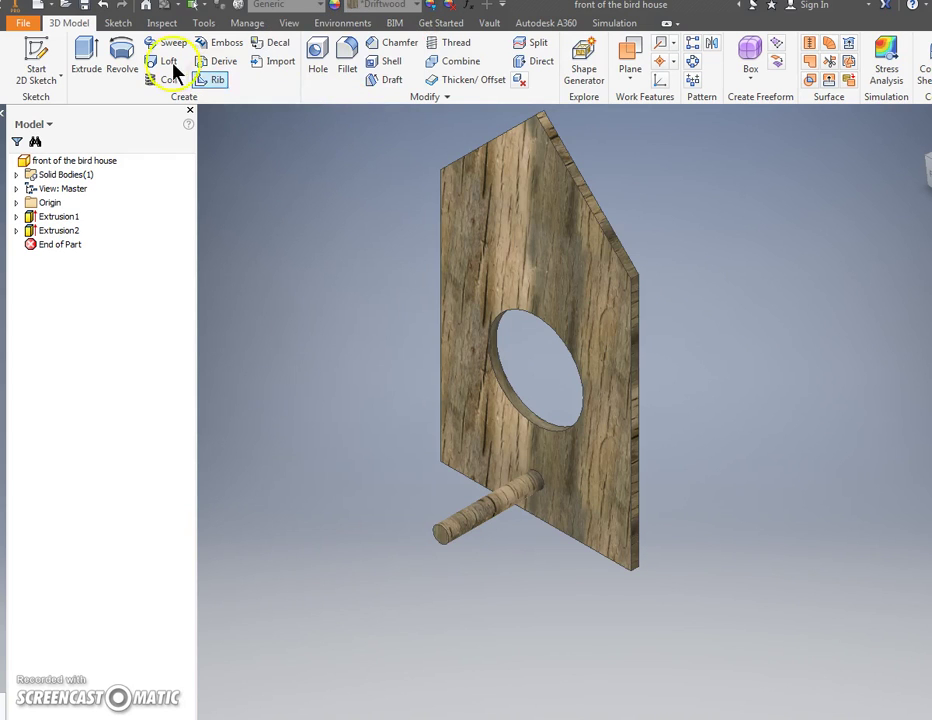
pyautogui.click(24, 30)
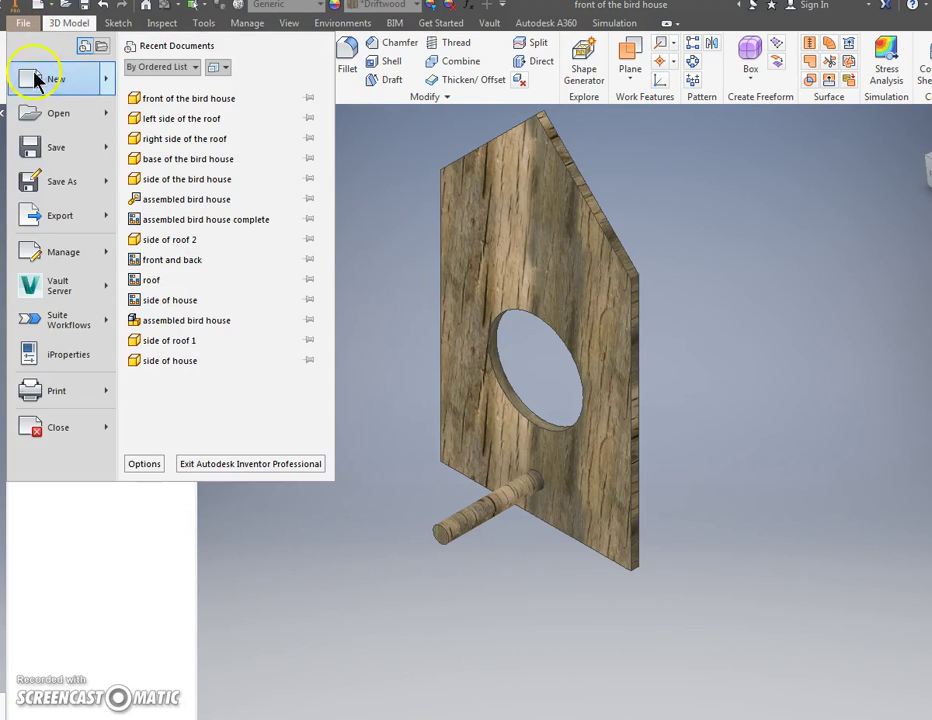
pyautogui.click(42, 146)
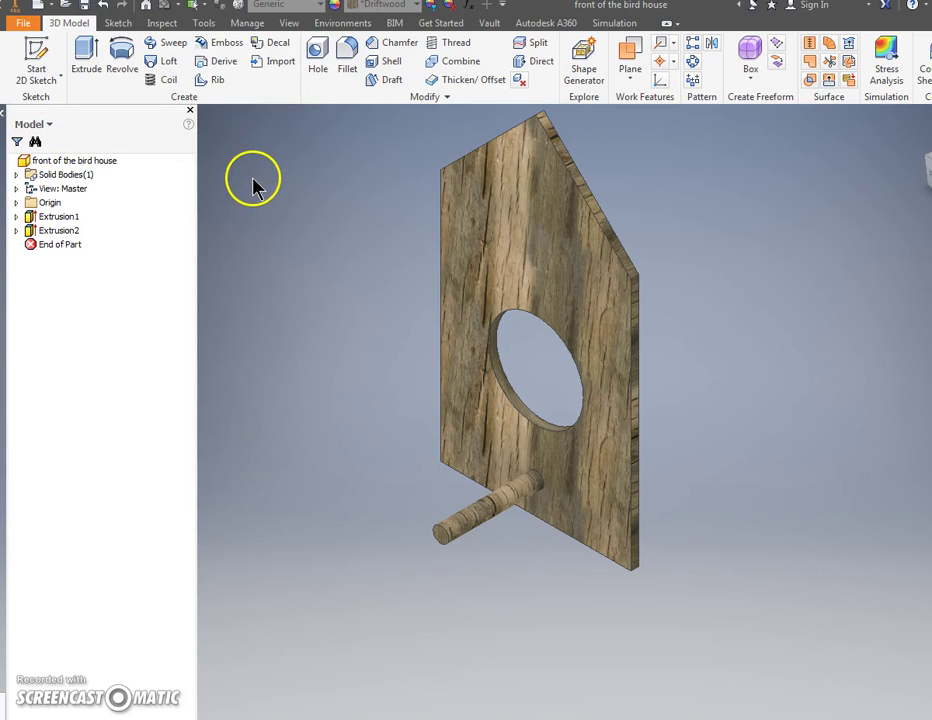
# Create a new part from the Standard (in).ipt template.
pyautogui.click(33, 30)
pyautogui.click(40, 72)
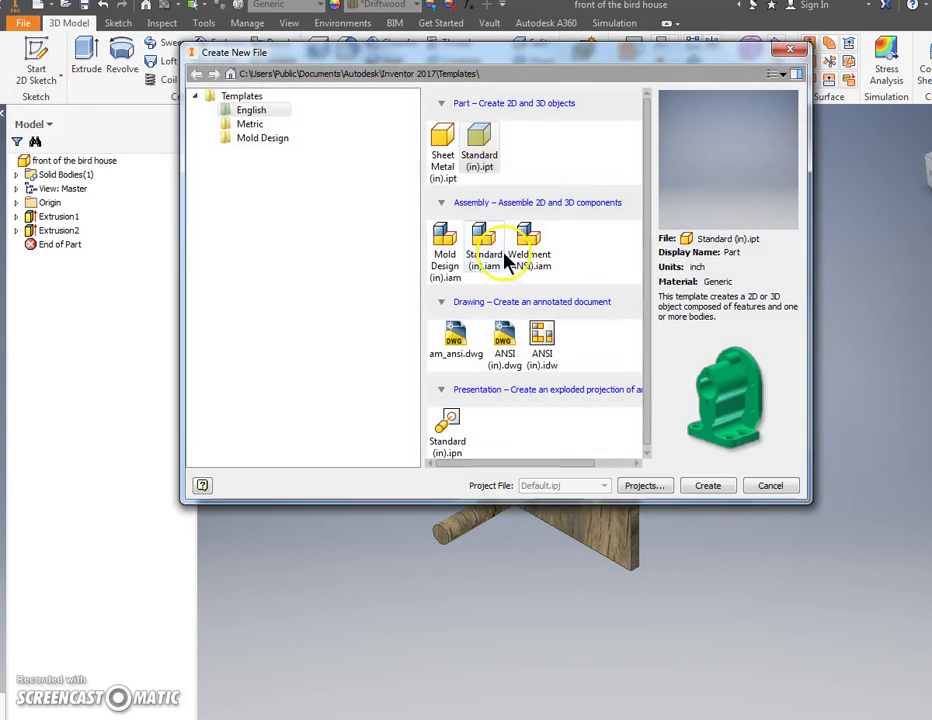
pyautogui.click(480, 158)
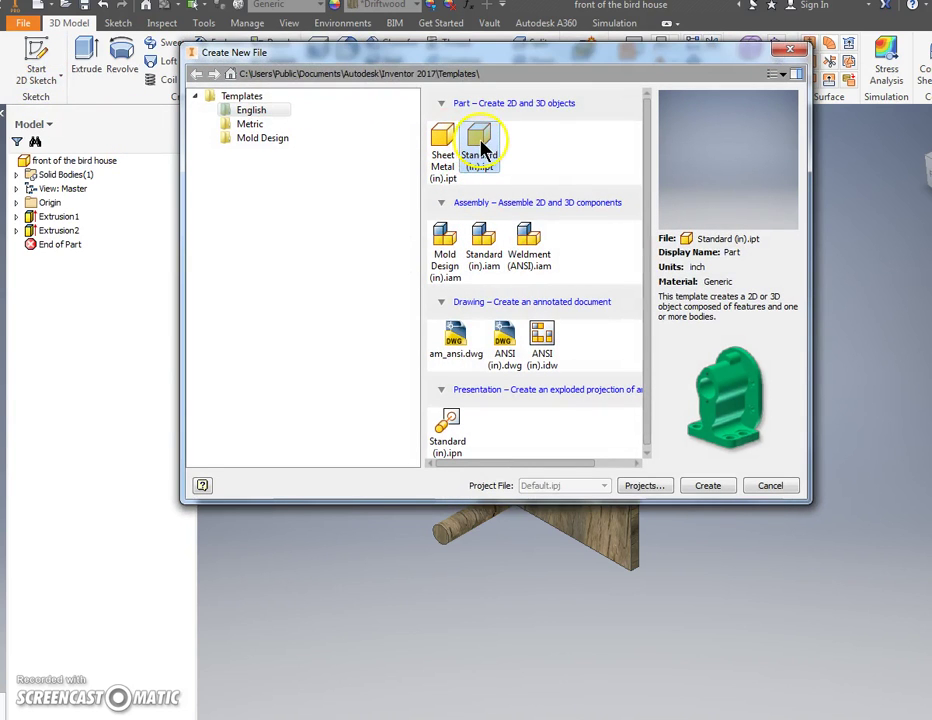
pyautogui.doubleClick(482, 147)
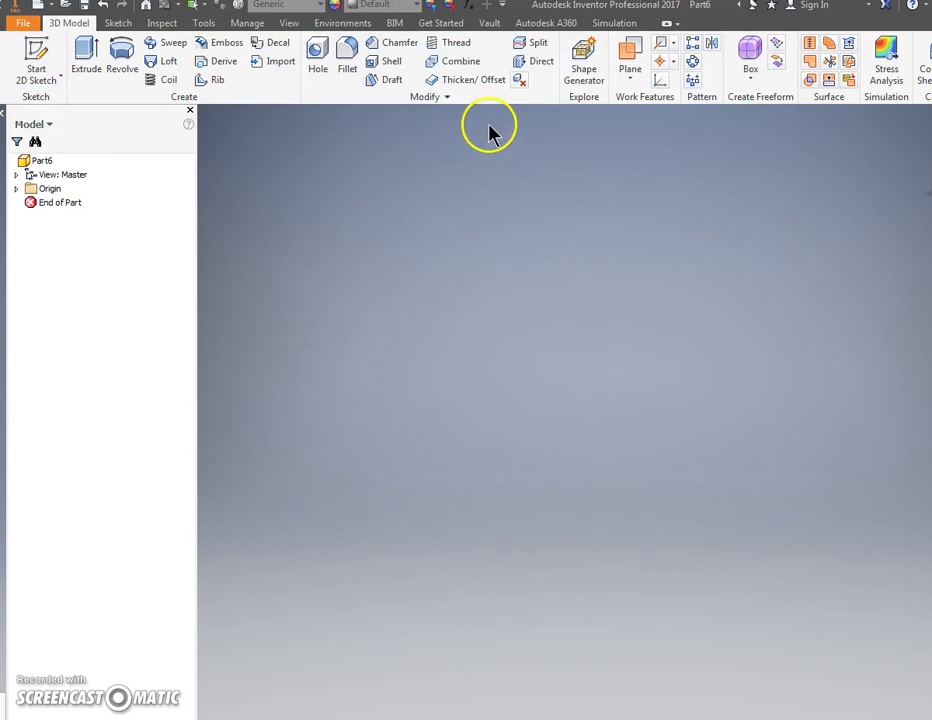
# Start a 2D sketch on the XY plane and pan the origin toward the lower left.
pyautogui.click(40, 48)
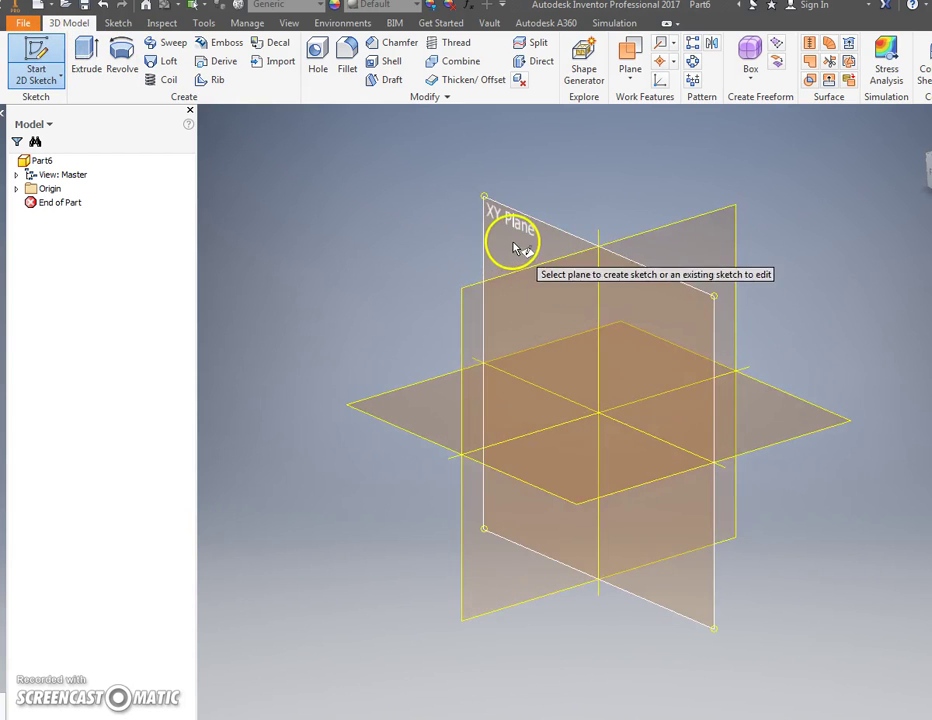
pyautogui.click(514, 241)
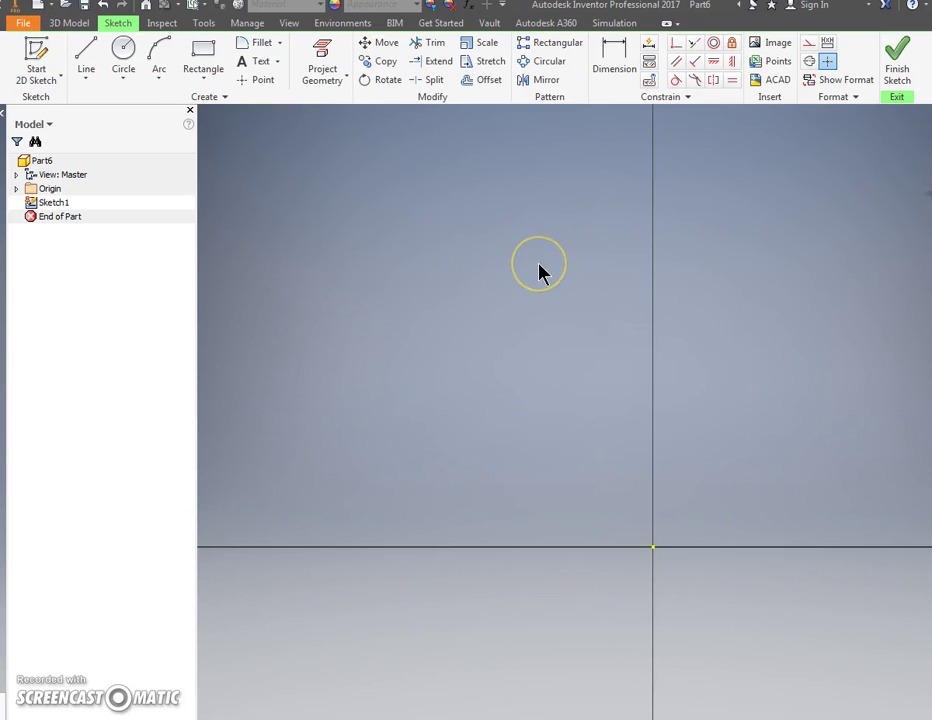
pyautogui.scroll(3, 540, 273)
pyautogui.scroll(-5, 595, 327)
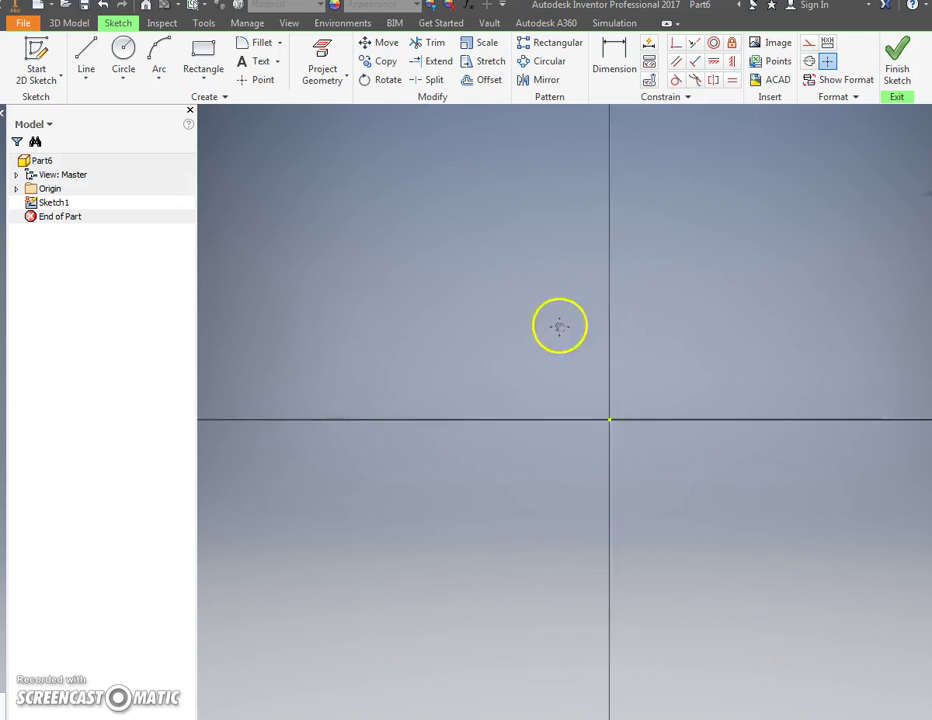
pyautogui.moveTo(537, 327); pyautogui.dragTo(320, 395, button='middle')
pyautogui.moveTo(437, 327); pyautogui.dragTo(445, 360, button='middle')
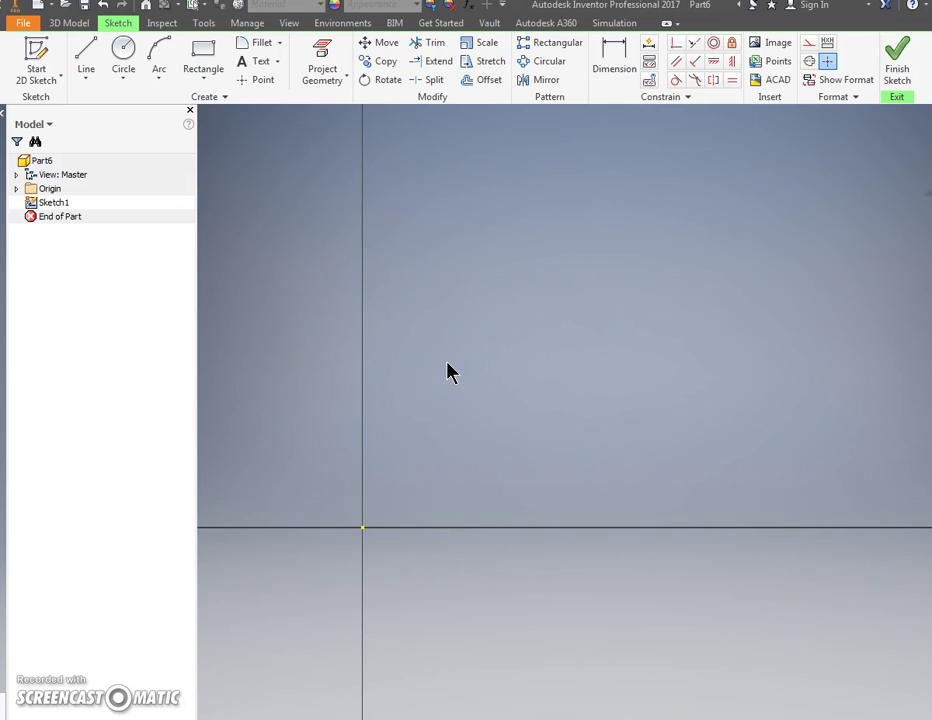
# Draw a 6 x 8 in rectangle anchored at the sketch origin.
pyautogui.click(206, 56)
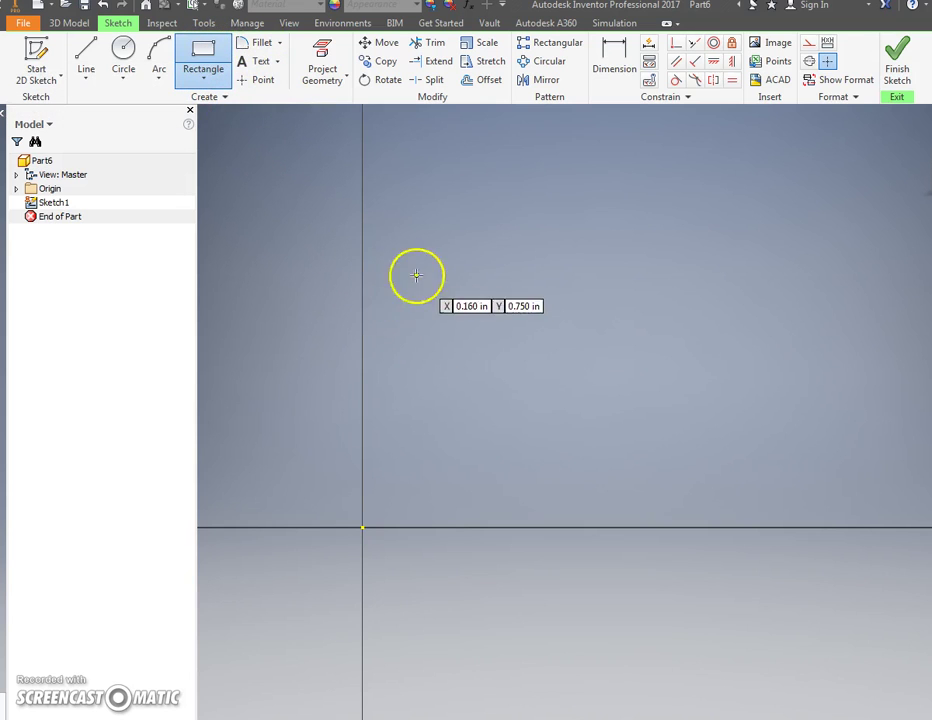
pyautogui.click(363, 526)
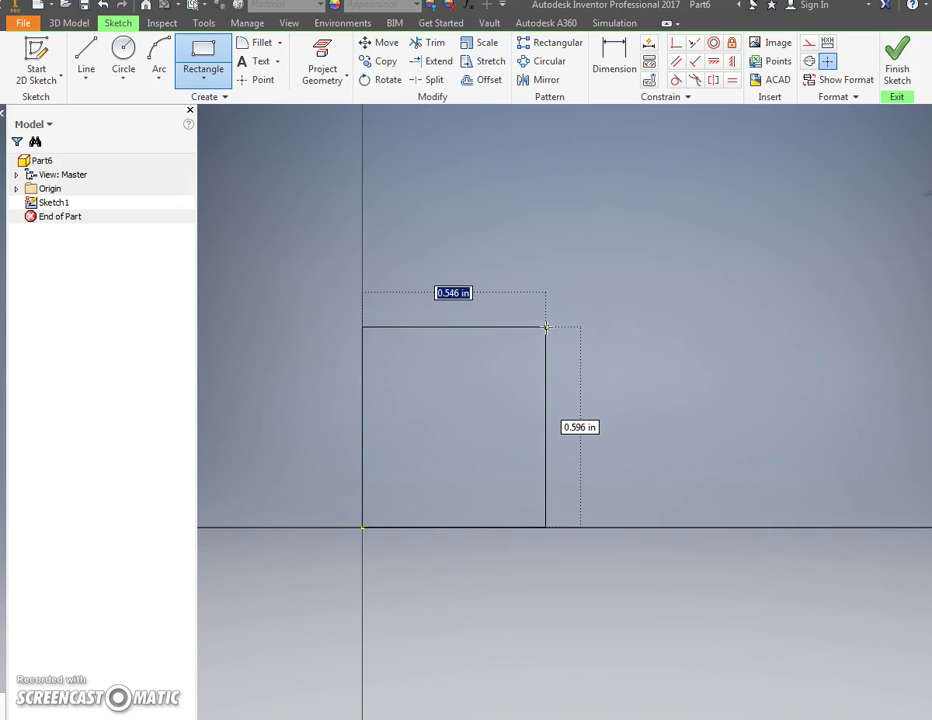
pyautogui.write('6')
pyautogui.press('Tab')
pyautogui.write('8')
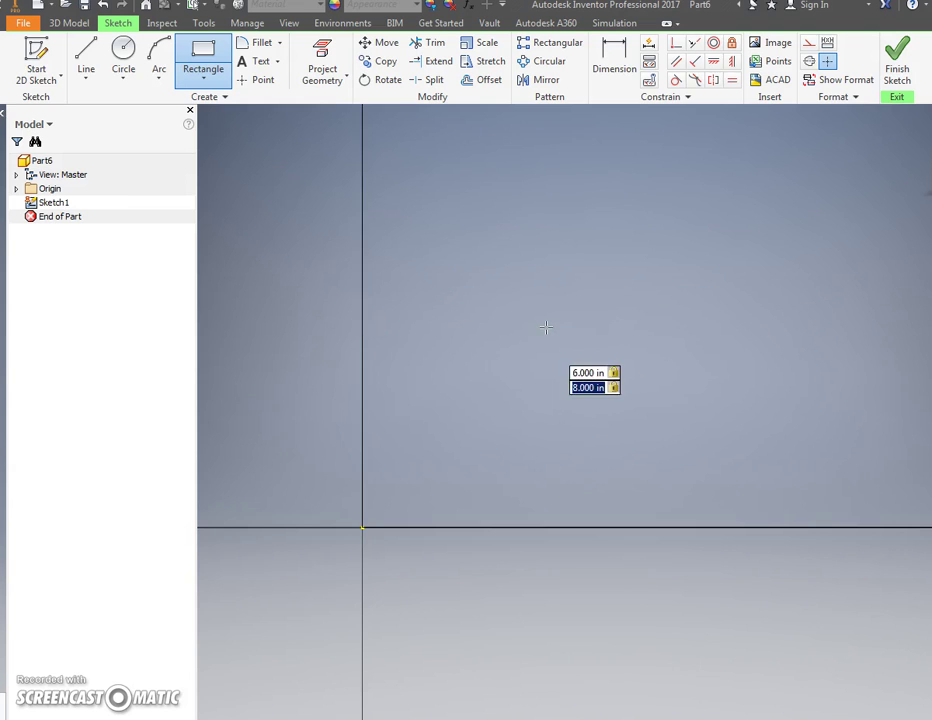
pyautogui.press('Return')
pyautogui.scroll(-10, 545, 330)
pyautogui.scroll(-5, 530, 390)
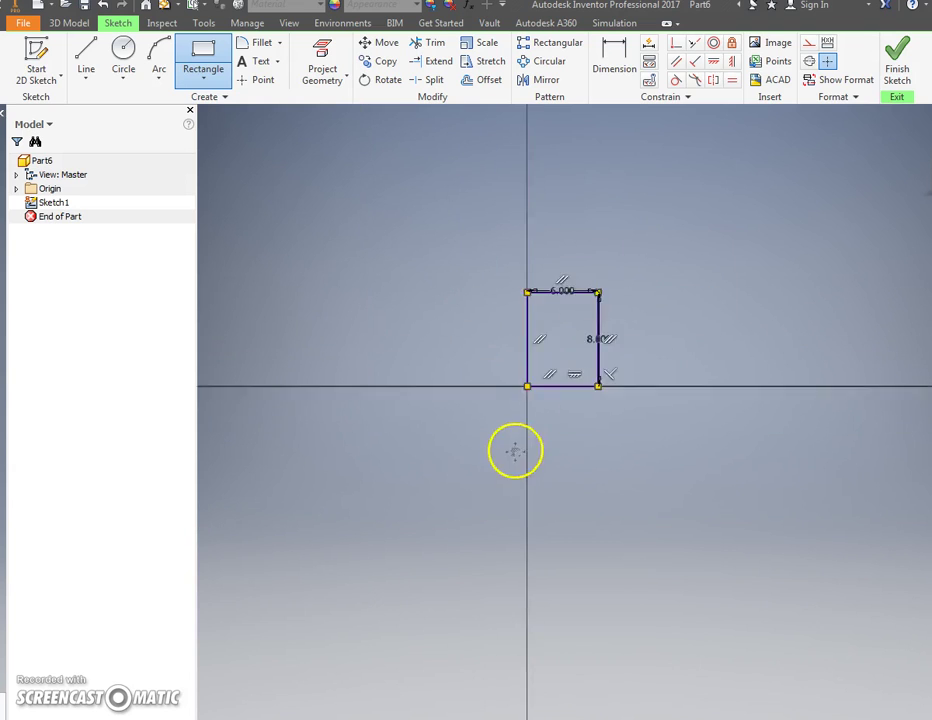
pyautogui.press('Escape')
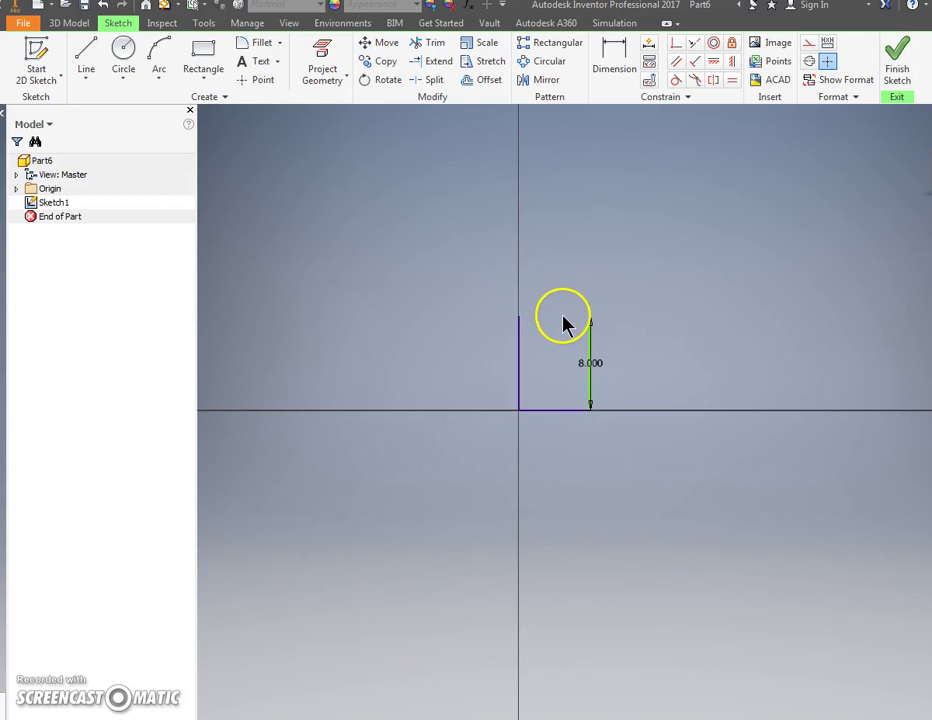
# Dimension the rectangle with a 6.000 width and place the 8.000 height dimension beside it.
pyautogui.moveTo(566, 327); pyautogui.dragTo(499, 308, button='middle')
pyautogui.scroll(-3, 500, 310)
pyautogui.scroll(3, 499, 308)
pyautogui.moveTo(516, 223); pyautogui.dragTo(516, 210, button='middle')
pyautogui.click(612, 62)
pyautogui.click(524, 355)
pyautogui.click(497, 397)
pyautogui.click(499, 422)
pyautogui.press('Escape')
pyautogui.press('Escape')
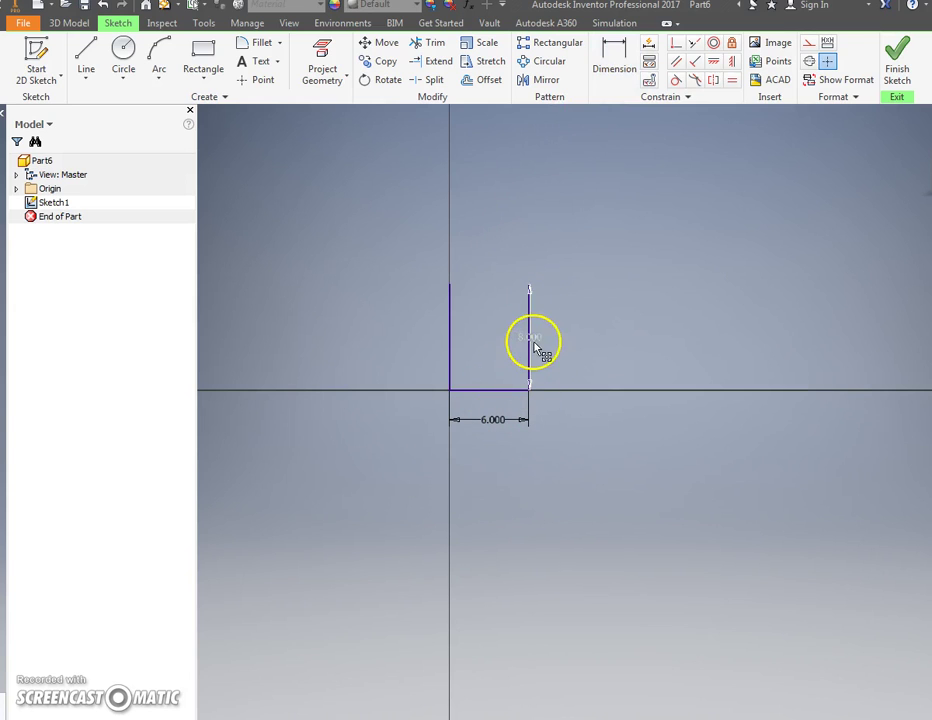
pyautogui.moveTo(537, 343); pyautogui.dragTo(566, 358)
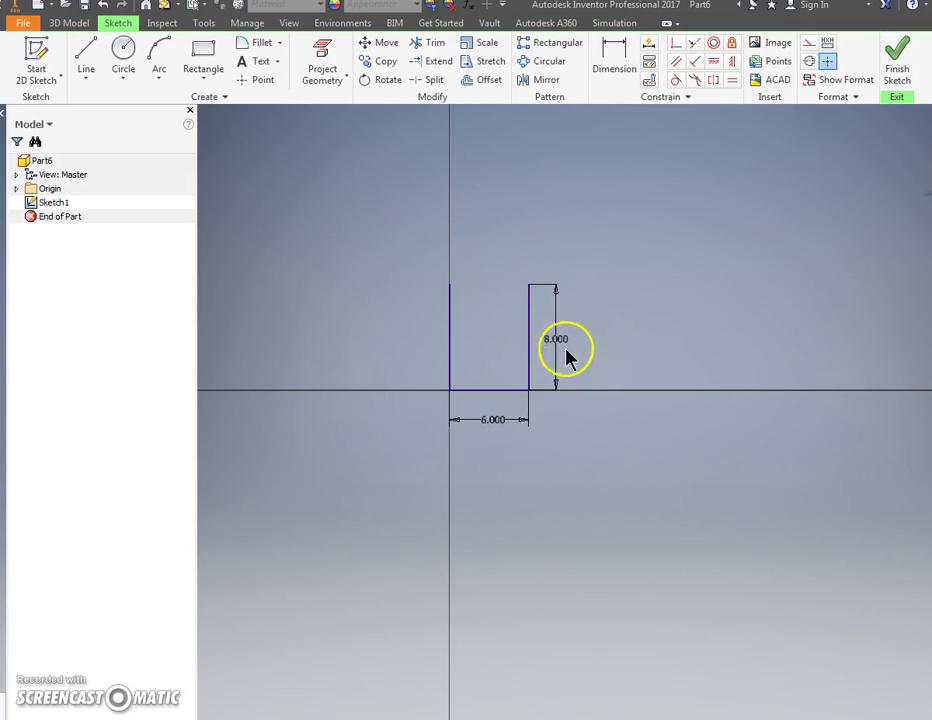
# Draw a vertical centre line and two roof slopes from its top down to the side walls.
pyautogui.click(86, 50)
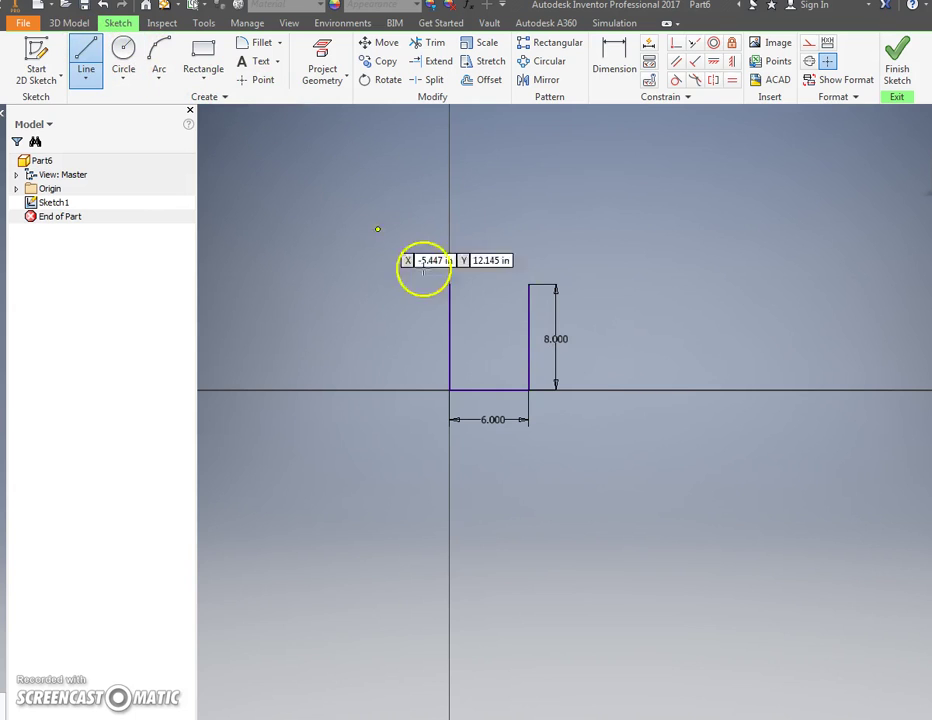
pyautogui.click(489, 389)
pyautogui.click(490, 253)
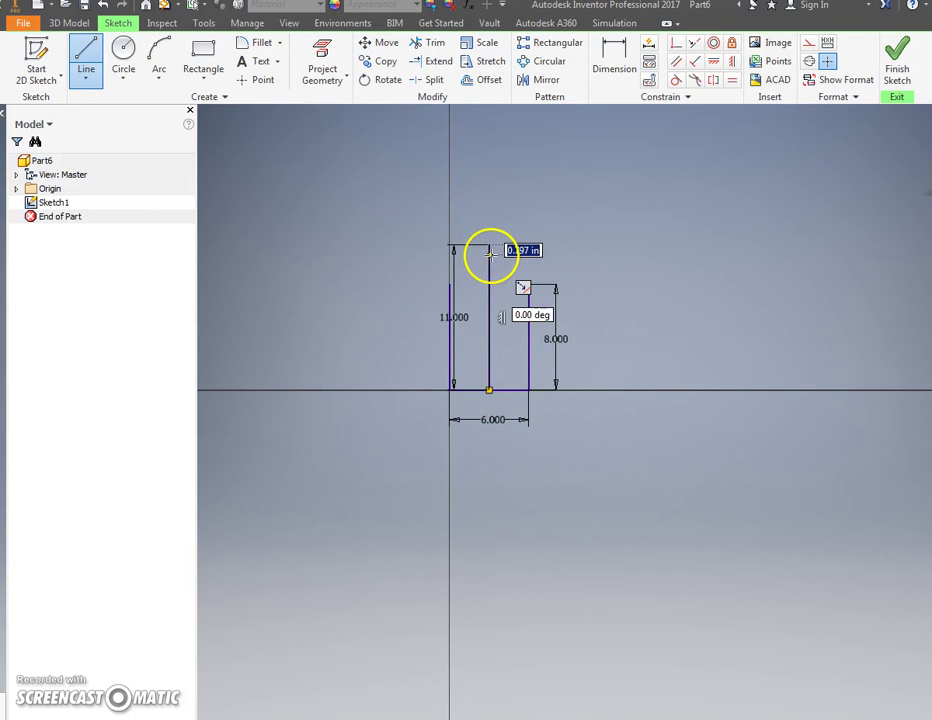
pyautogui.press('Escape')
pyautogui.click(88, 58)
pyautogui.click(488, 244)
pyautogui.click(450, 281)
pyautogui.click(150, 54)
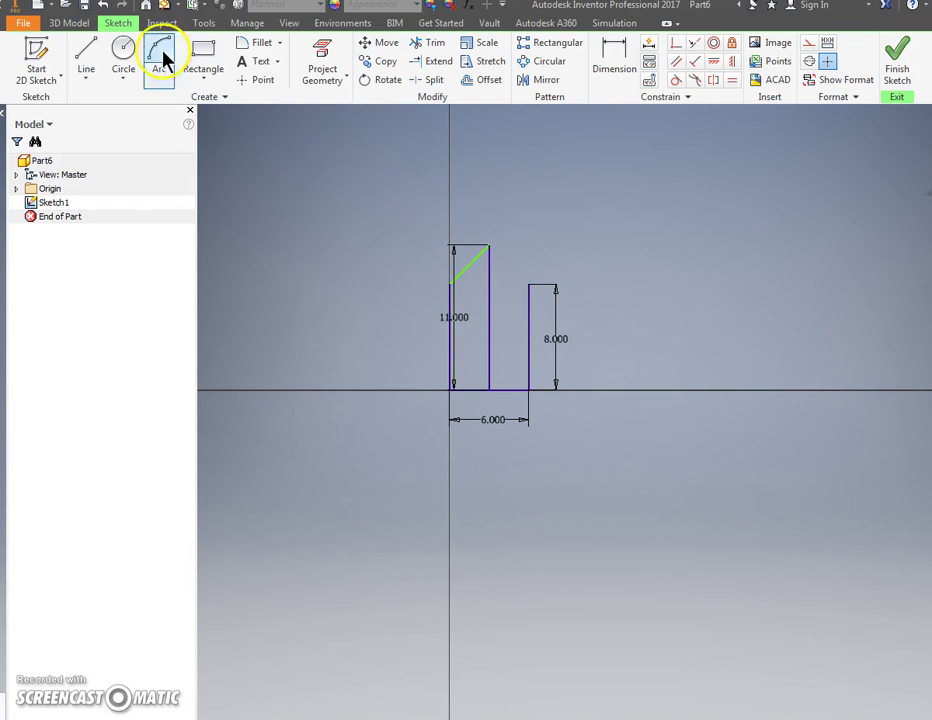
pyautogui.click(86, 56)
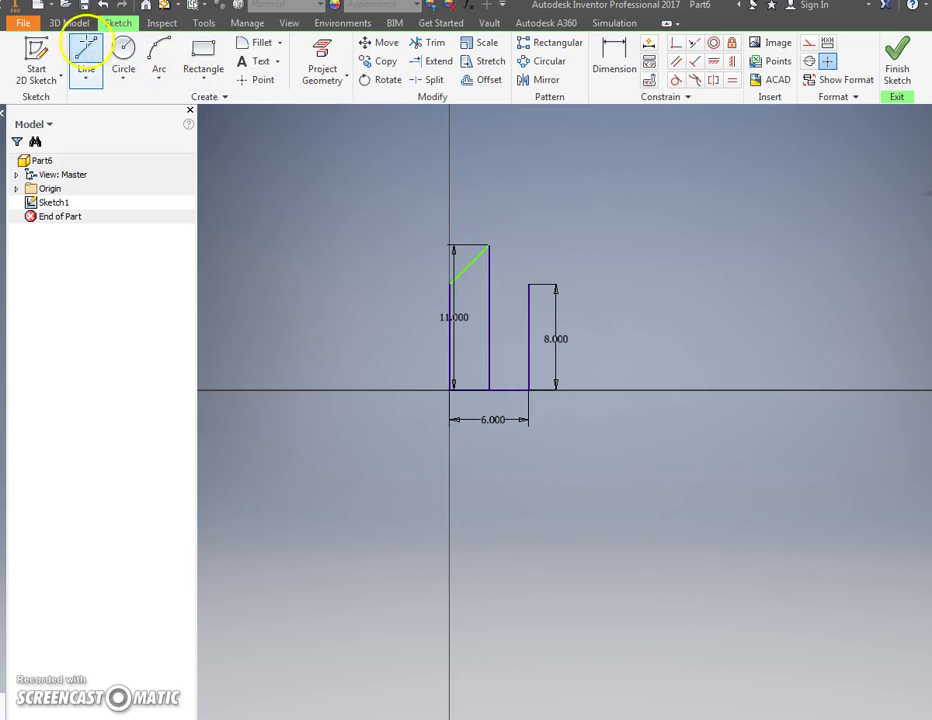
pyautogui.click(489, 244)
pyautogui.click(529, 284)
pyautogui.press('Escape')
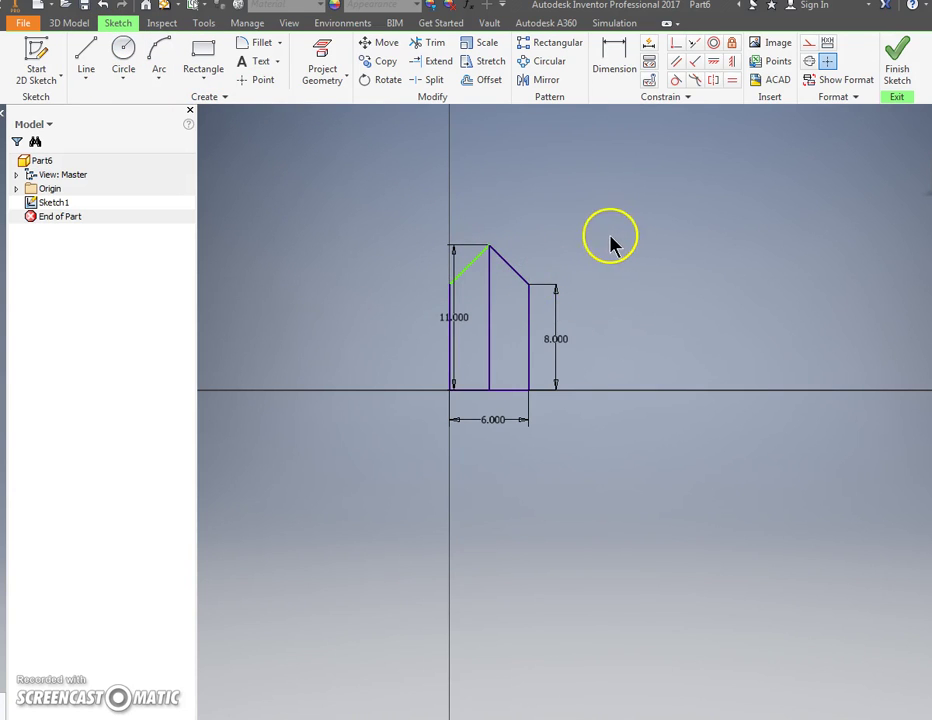
# Delete the centre line and its 11.000 dimension.
pyautogui.scroll(-3, 493, 272)
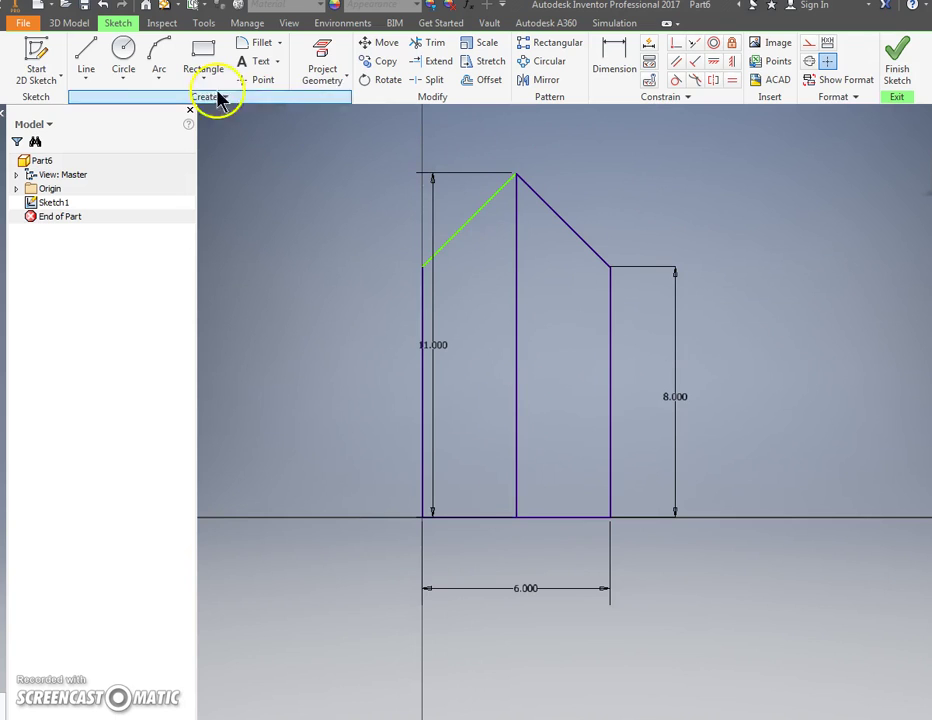
pyautogui.click(518, 281)
pyautogui.press('Delete')
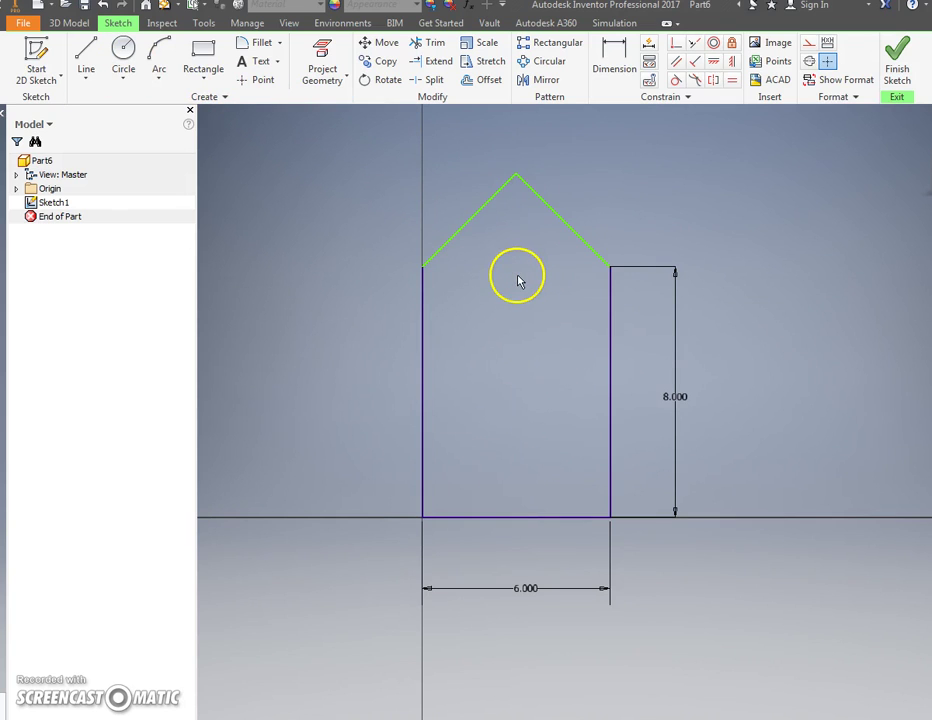
# Dimension the outline with an 11.000 overall height and 45° angles on both roof slopes.
pyautogui.click(600, 78)
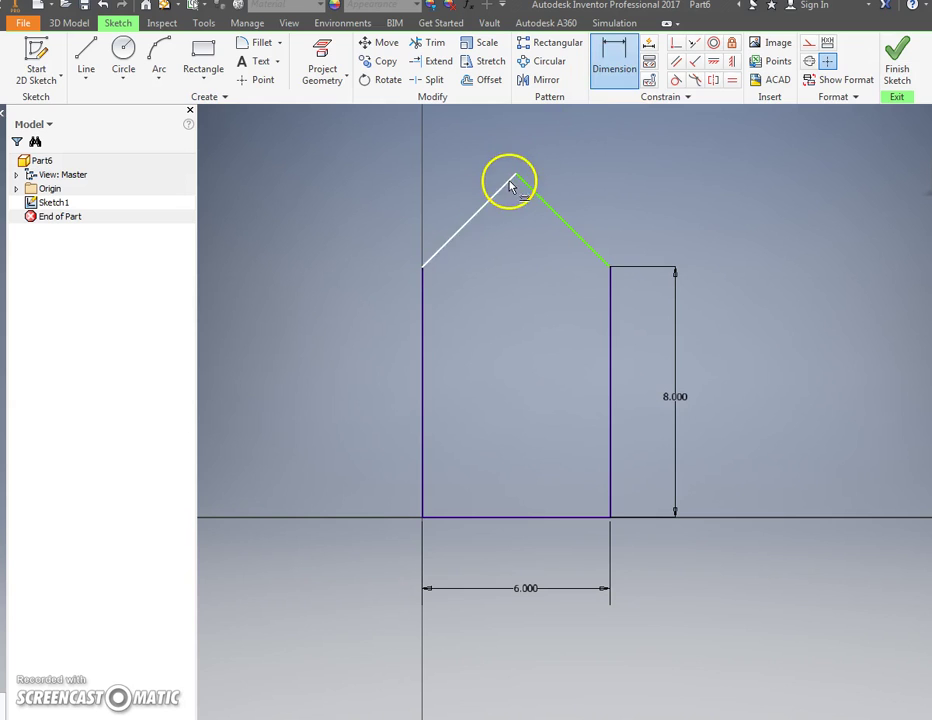
pyautogui.click(422, 517)
pyautogui.click(266, 312)
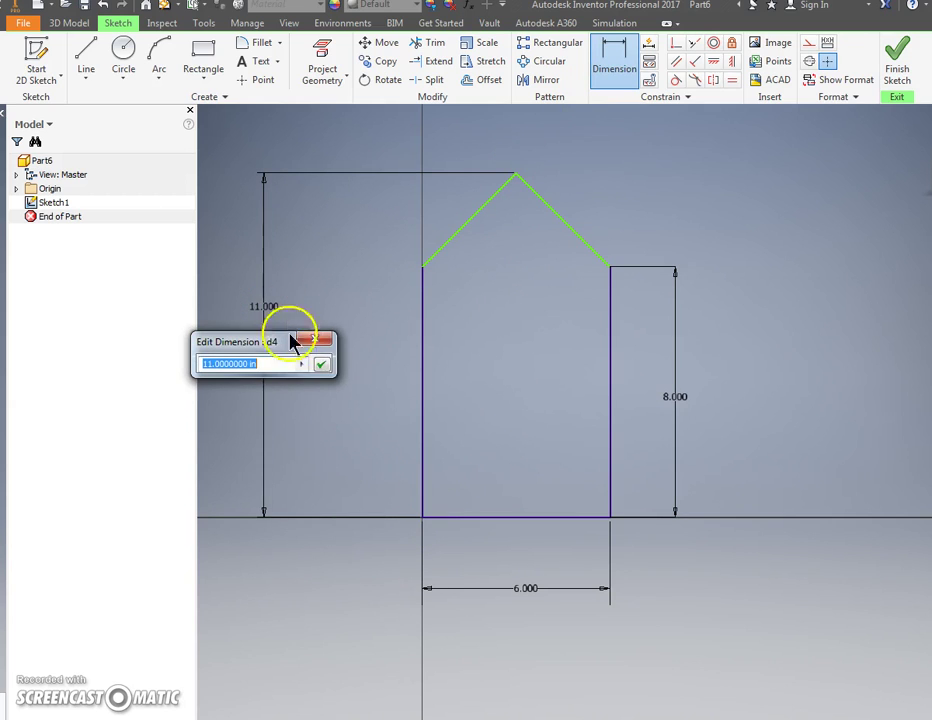
pyautogui.click(333, 360)
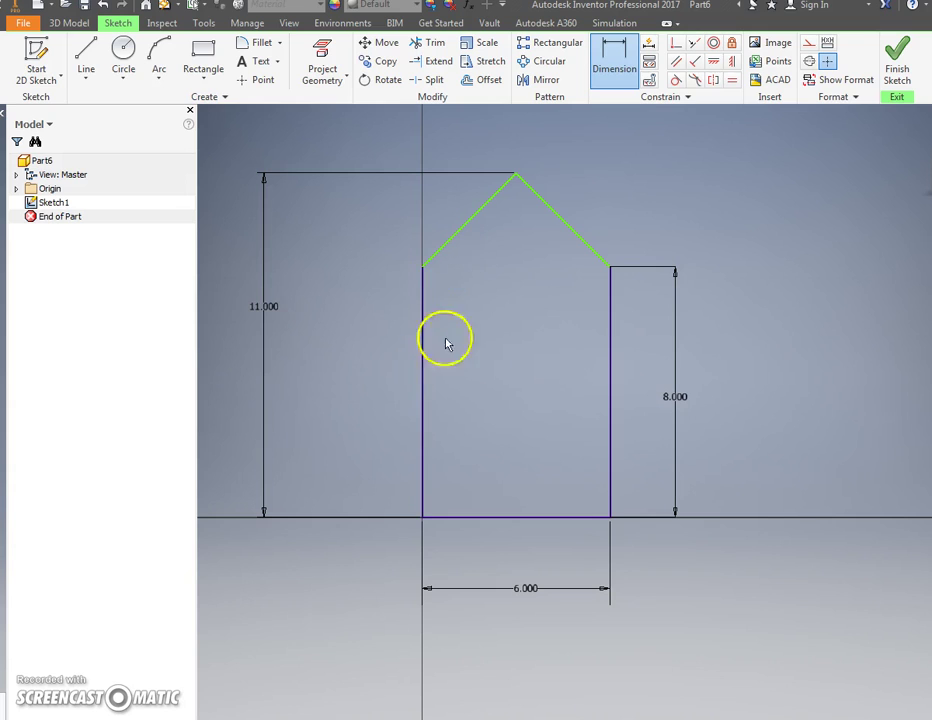
pyautogui.click(583, 243)
pyautogui.click(609, 297)
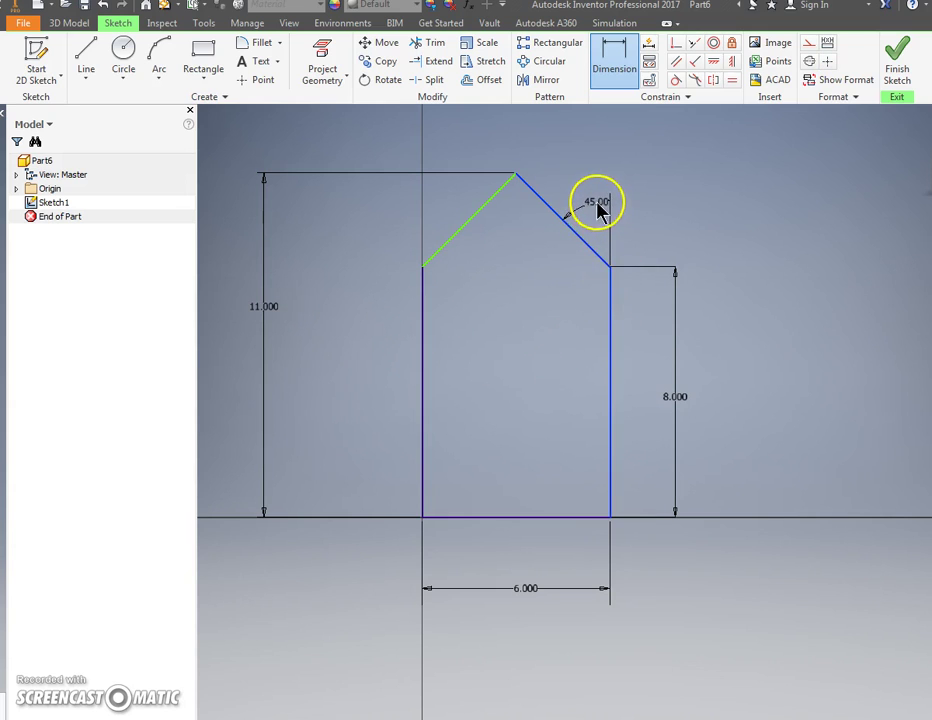
pyautogui.click(598, 208)
pyautogui.click(655, 261)
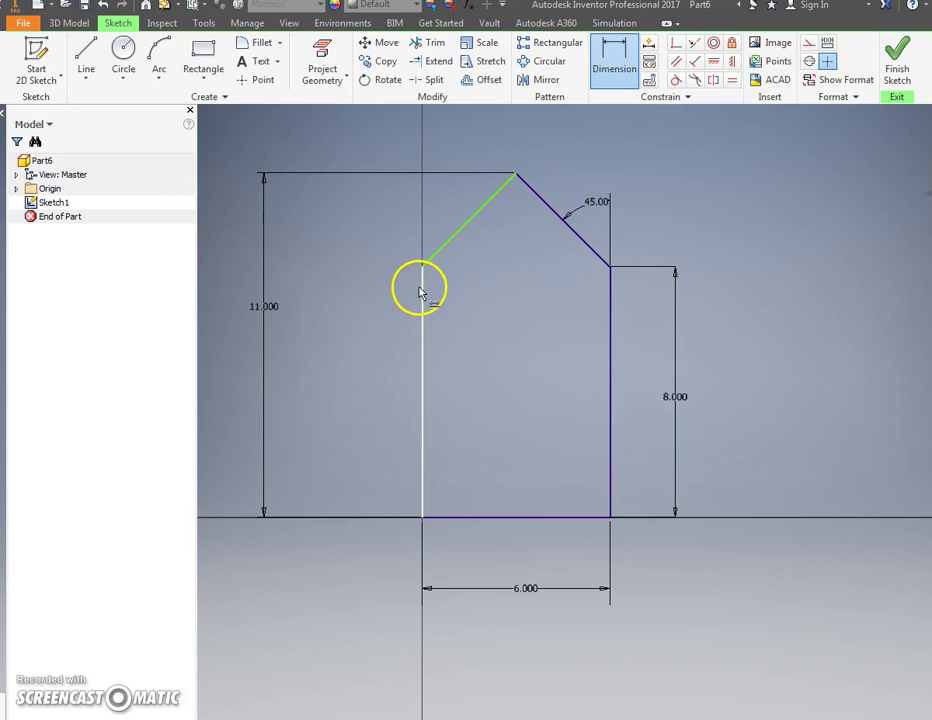
pyautogui.click(420, 290)
pyautogui.click(437, 252)
pyautogui.click(463, 218)
pyautogui.click(497, 259)
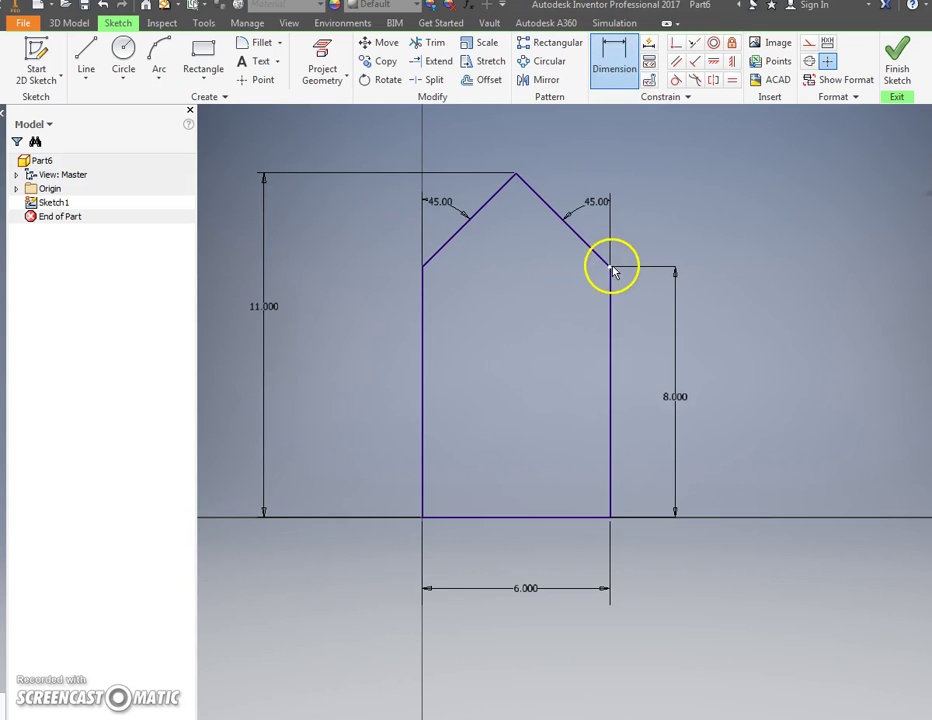
# Add horizontal and vertical 3.000 peak dimensions, keeping both as driven reference dimensions.
pyautogui.click(522, 181)
pyautogui.click(565, 150)
pyautogui.click(366, 137)
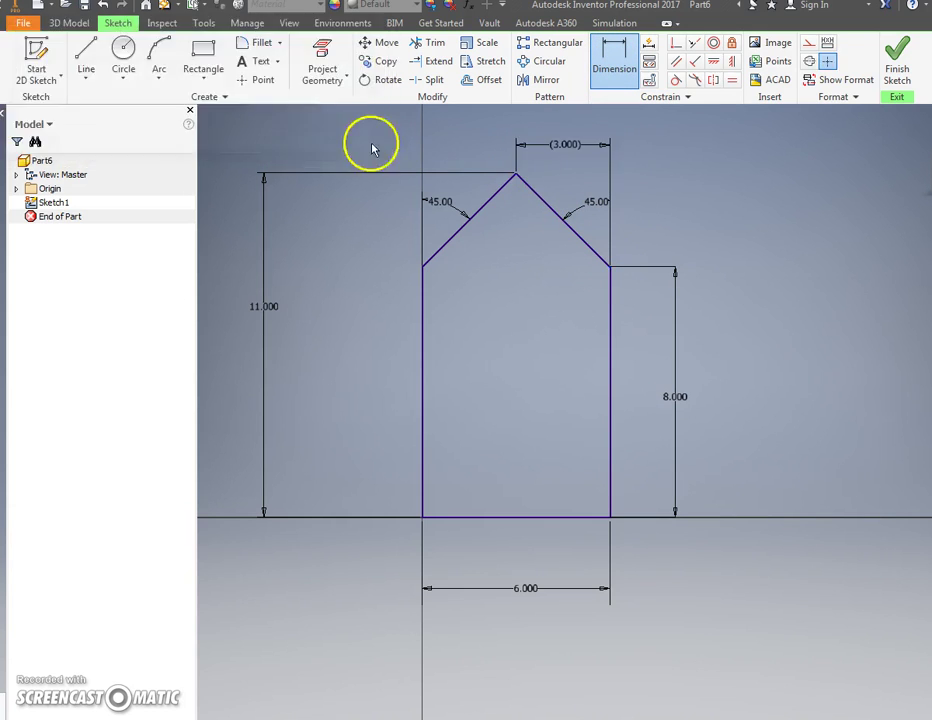
pyautogui.click(517, 178)
pyautogui.click(612, 268)
pyautogui.click(660, 233)
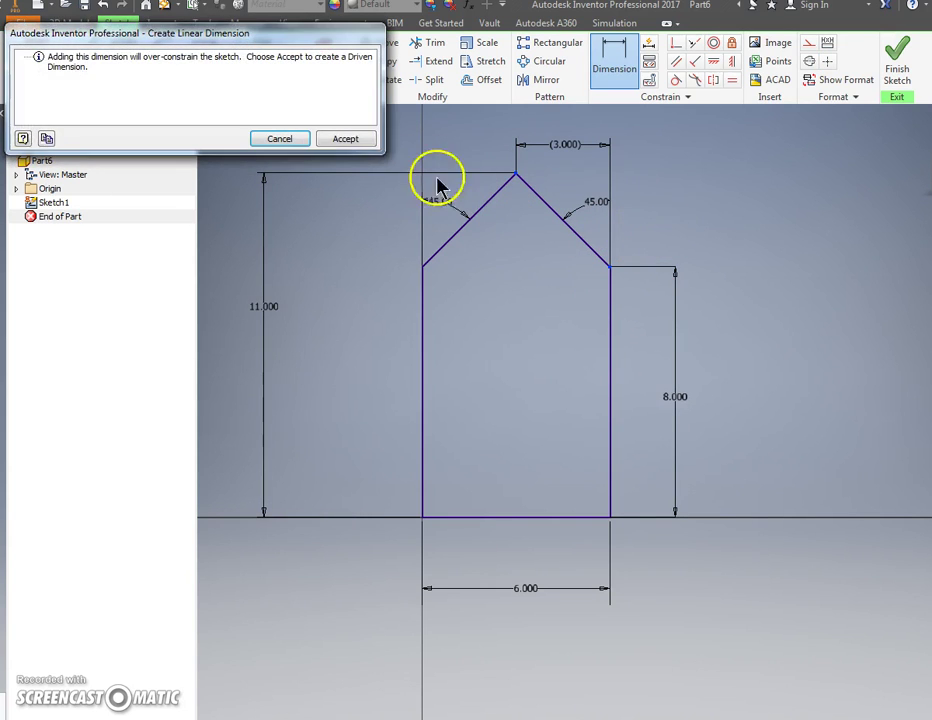
pyautogui.click(355, 139)
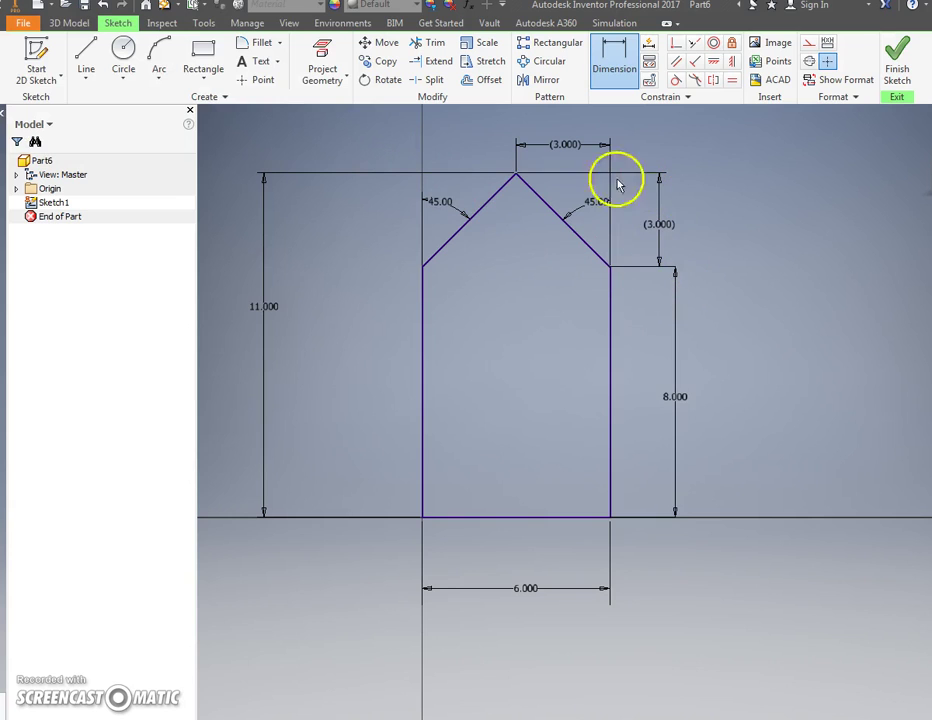
pyautogui.click(662, 220)
pyautogui.press('Escape')
pyautogui.press('Escape')
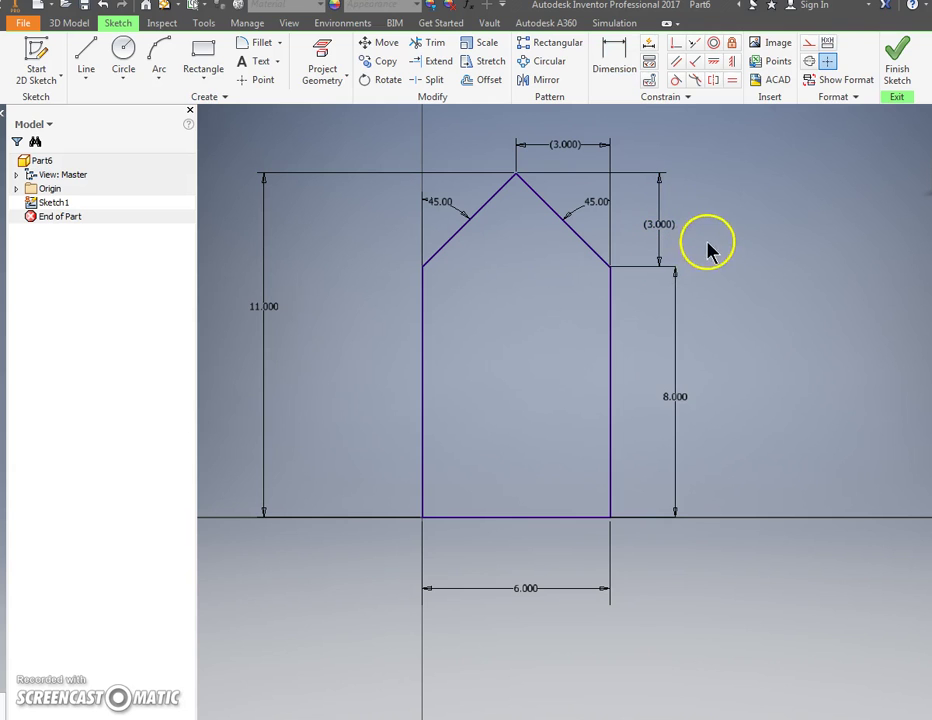
# Finish the sketch, extrude the gabled profile 0.25 in thick, and apply the Driftwood appearance.
pyautogui.click(893, 62)
pyautogui.scroll(-3, 728, 244)
pyautogui.moveTo(730, 242)
pyautogui.mouseDown(button='middle')
pyautogui.moveTo(404, 354)
pyautogui.moveTo(316, 463)
pyautogui.mouseUp(button='middle')
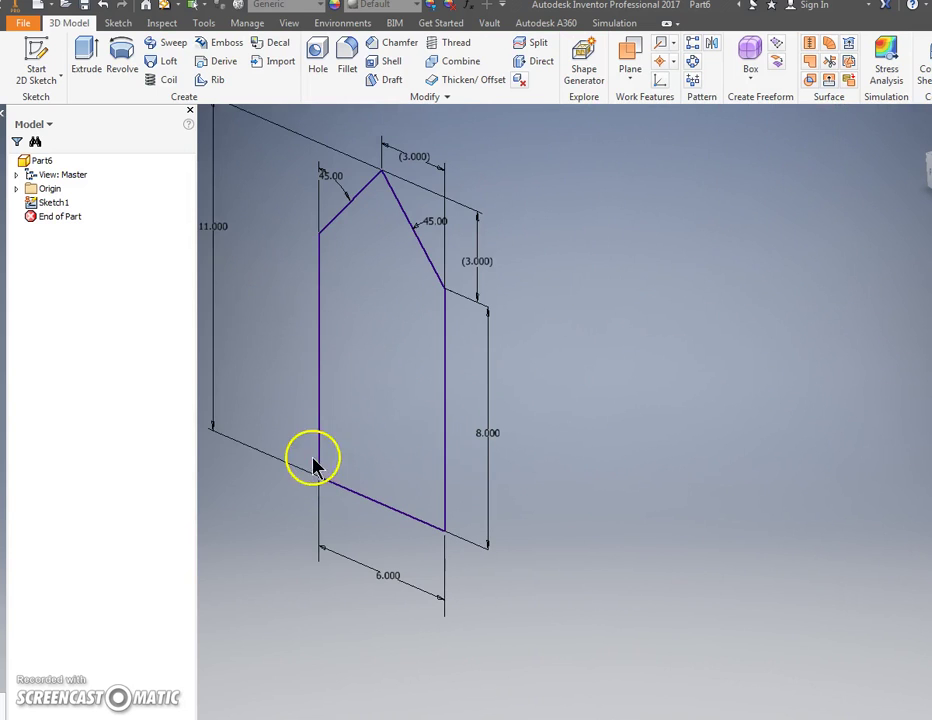
pyautogui.click(86, 60)
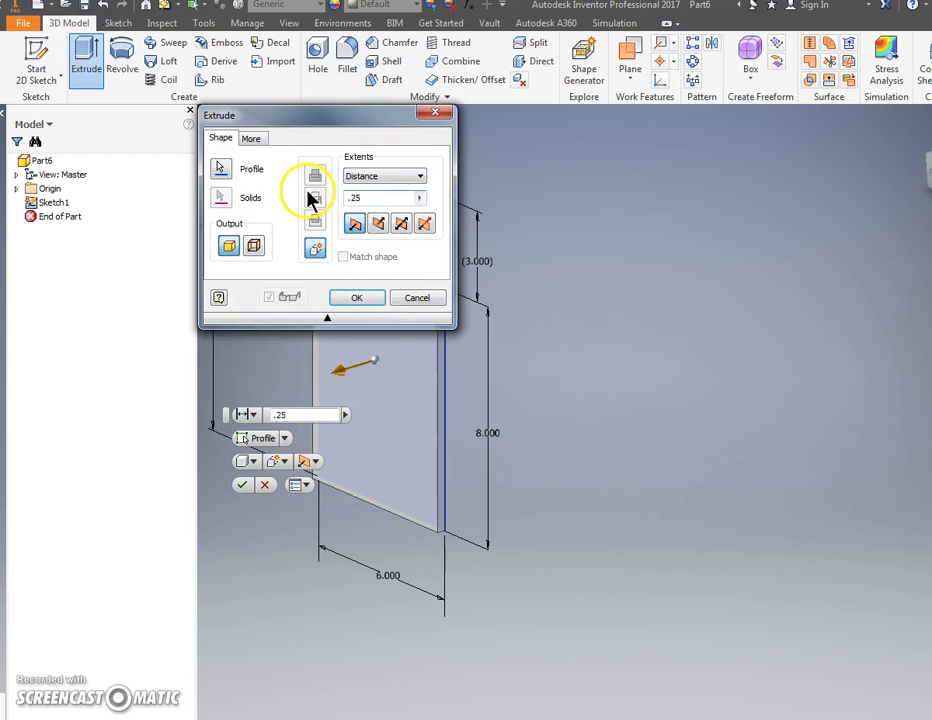
pyautogui.click(357, 298)
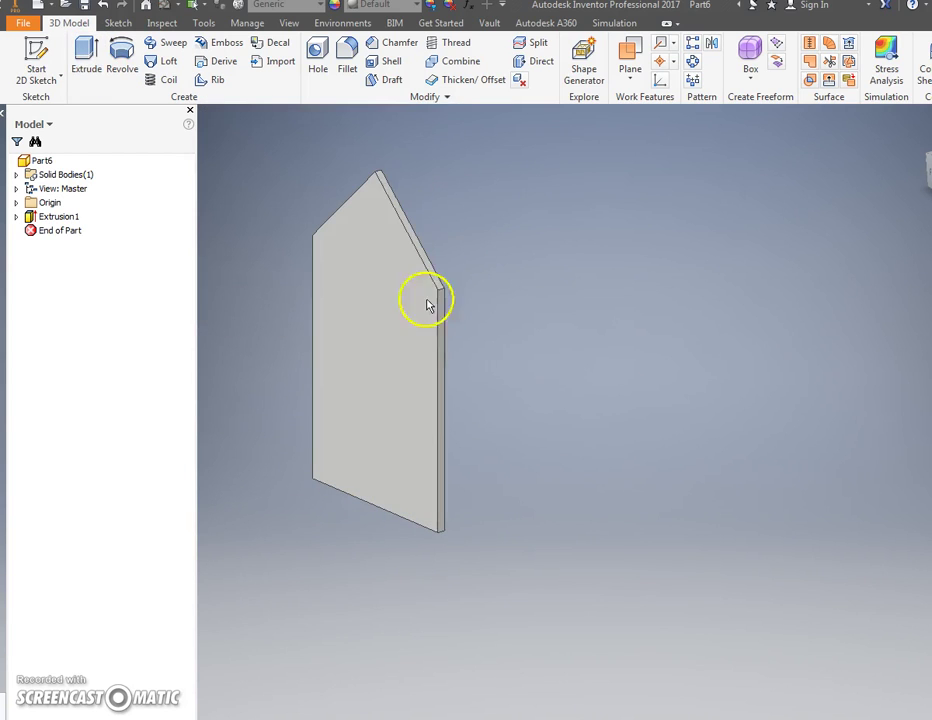
pyautogui.click(405, 5)
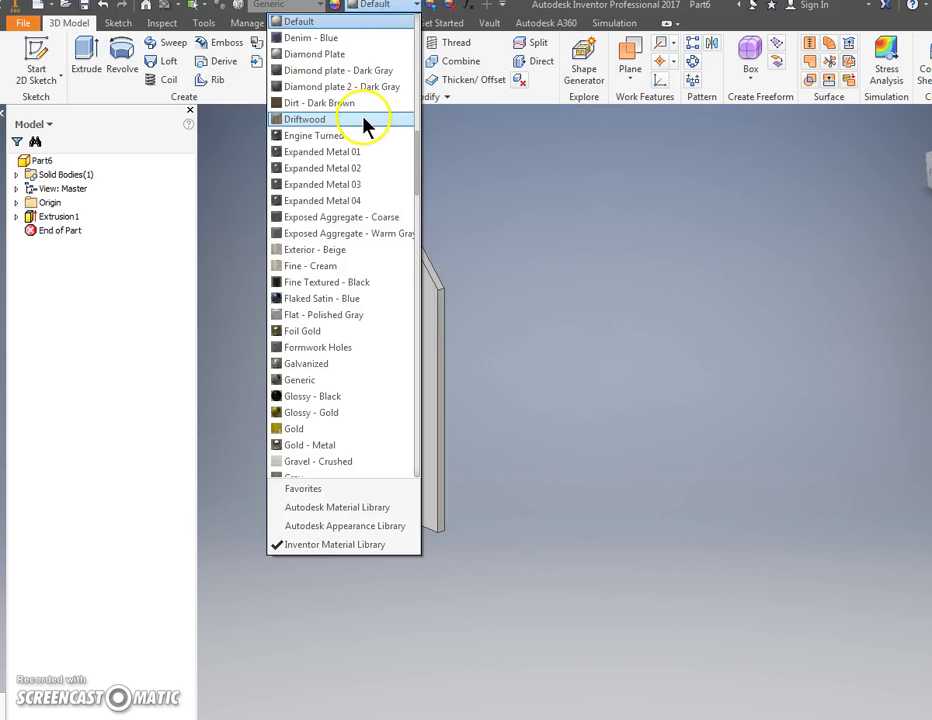
pyautogui.click(364, 120)
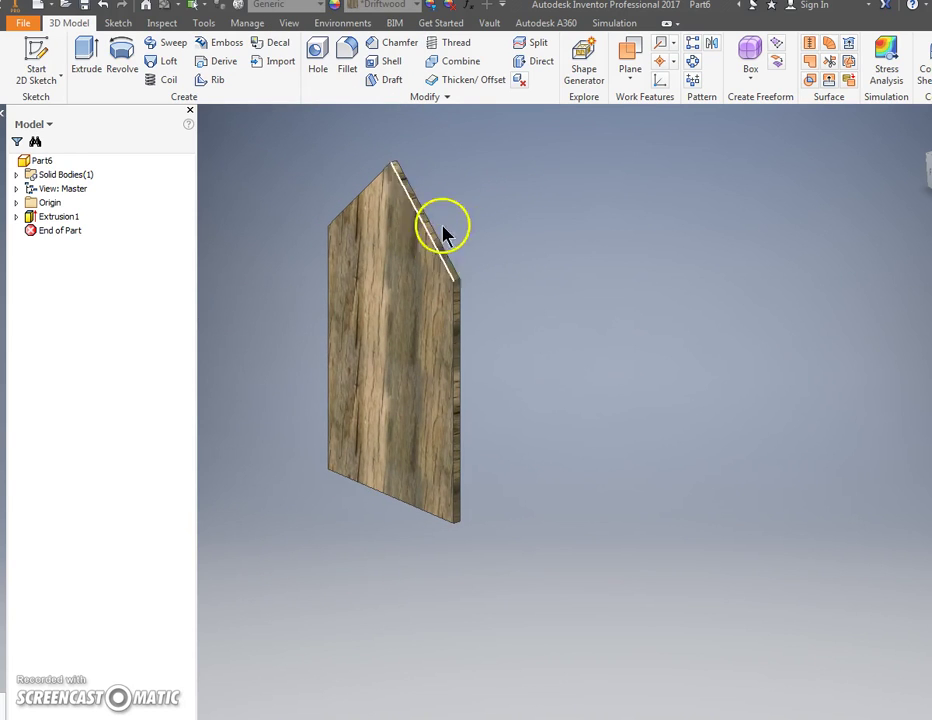
# Save the Driftwood gabled panel under the file name 'back of the bird house'.
pyautogui.click(28, 24)
pyautogui.click(62, 183)
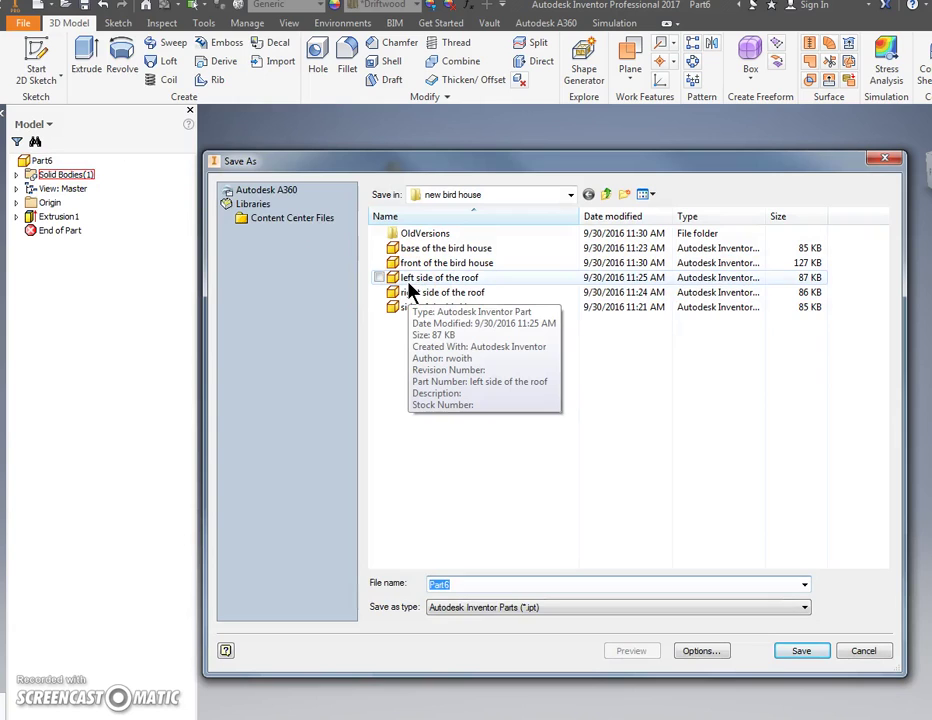
pyautogui.write('back of th b')
pyautogui.press('BackSpace')
pyautogui.press('BackSpace')
pyautogui.write('e bird house')
pyautogui.press('Return')
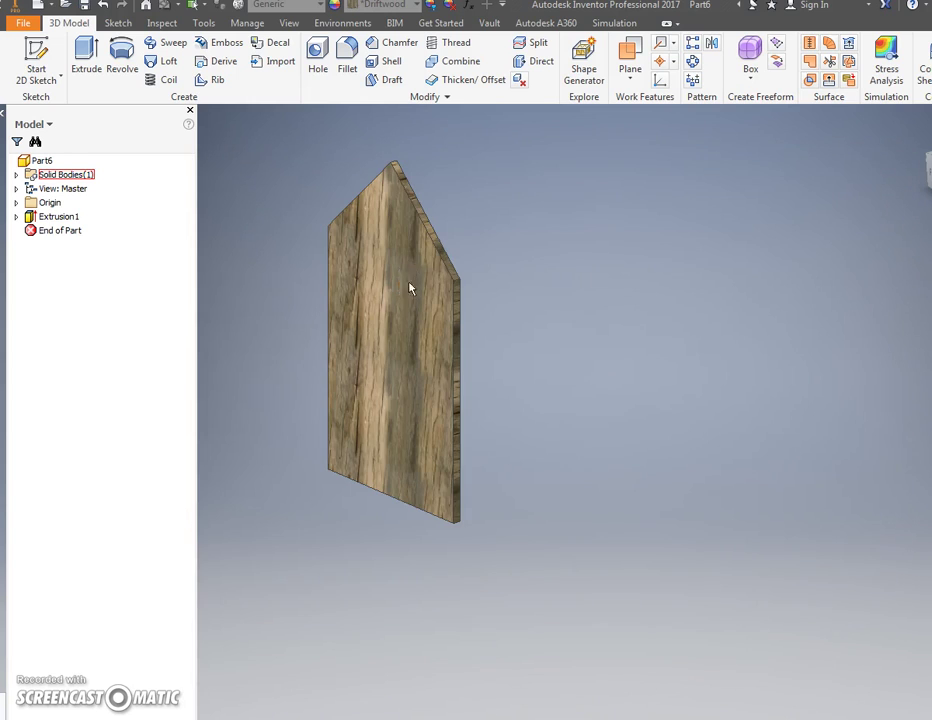
pyautogui.press('Home')
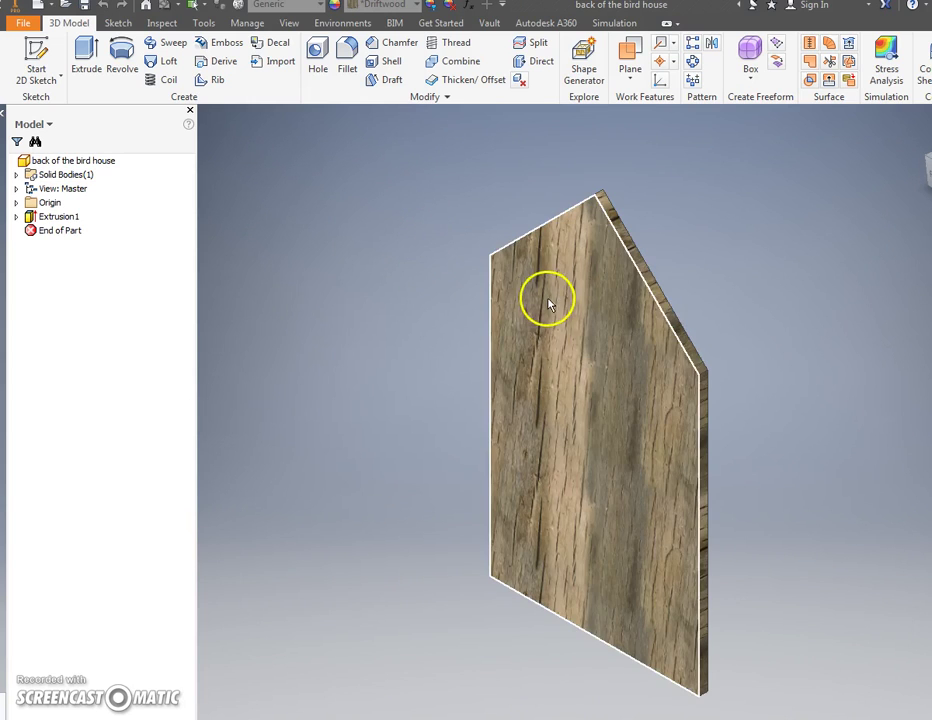
pyautogui.scroll(-3, 489, 576)
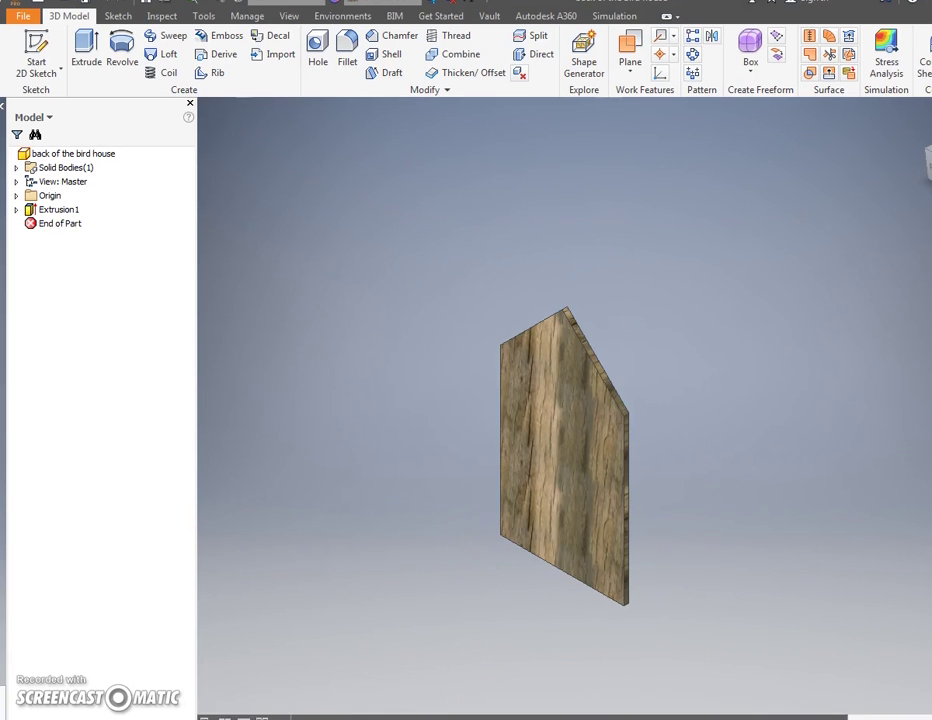